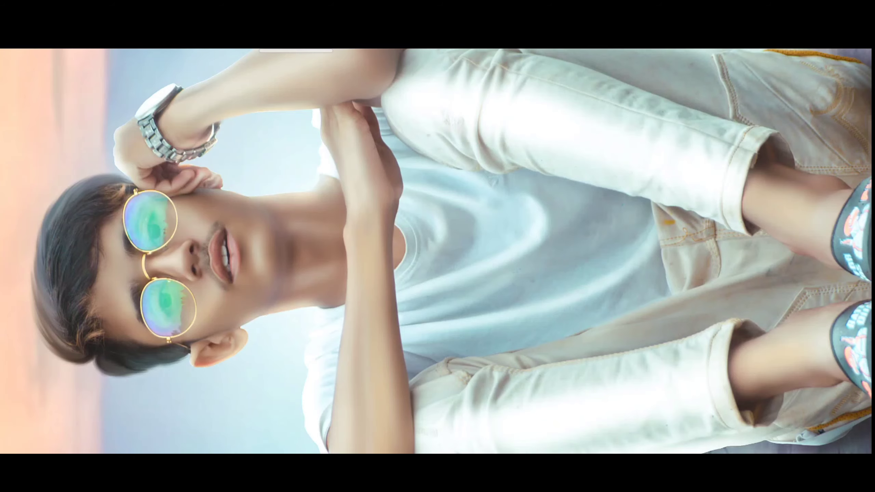
# Step: Import the seated man cutout and set it on the cliff-top rock at 98% scale, tilted 3°
pyautogui.doubleClick(272, 261)
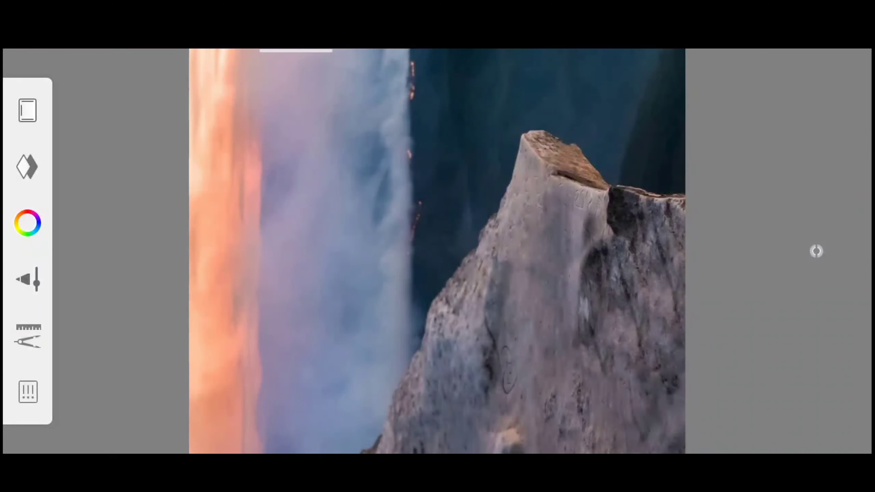
pyautogui.scroll(-3, 448, 220)
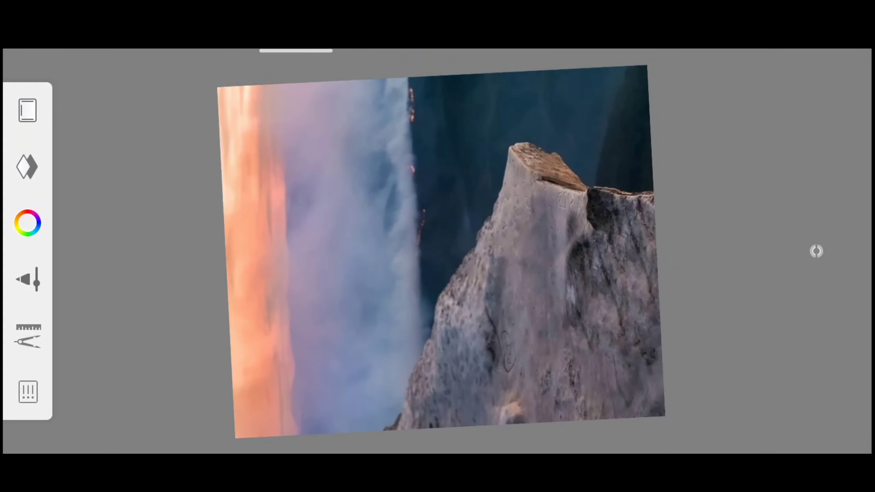
pyautogui.scroll(-1, 447, 241)
pyautogui.scroll(-1, 446, 272)
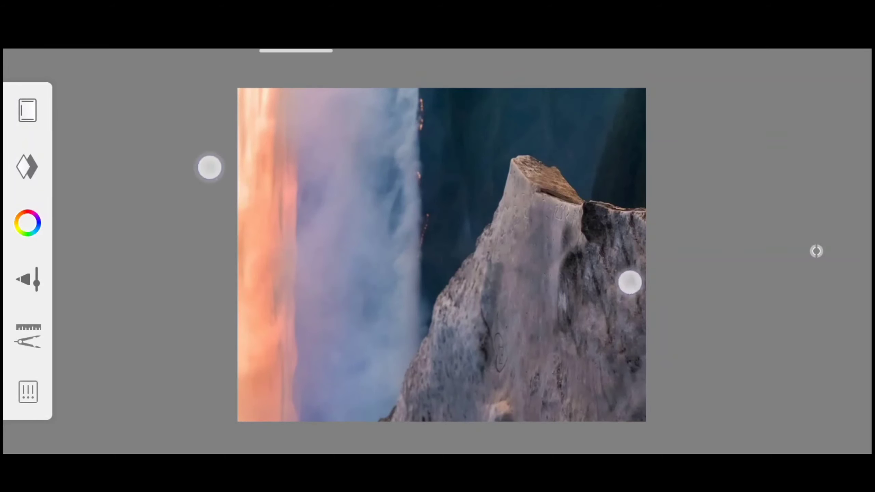
pyautogui.scroll(1, 424, 223)
pyautogui.click(28, 336)
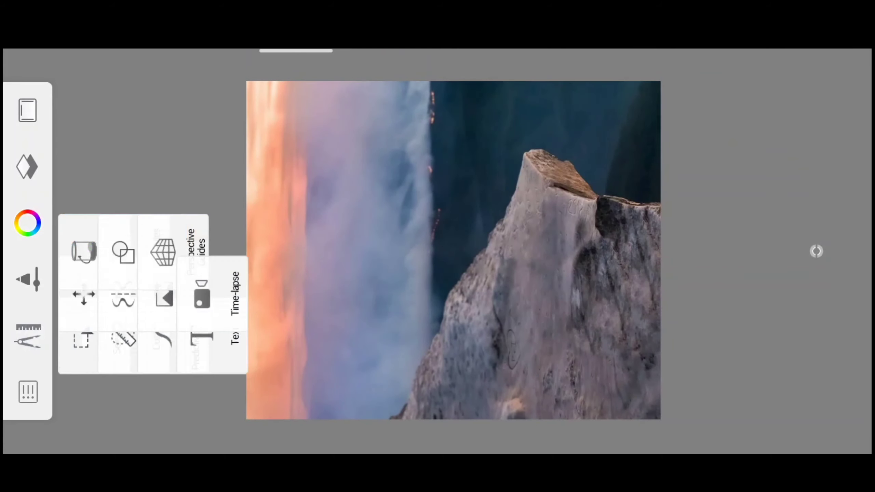
pyautogui.click(240, 254)
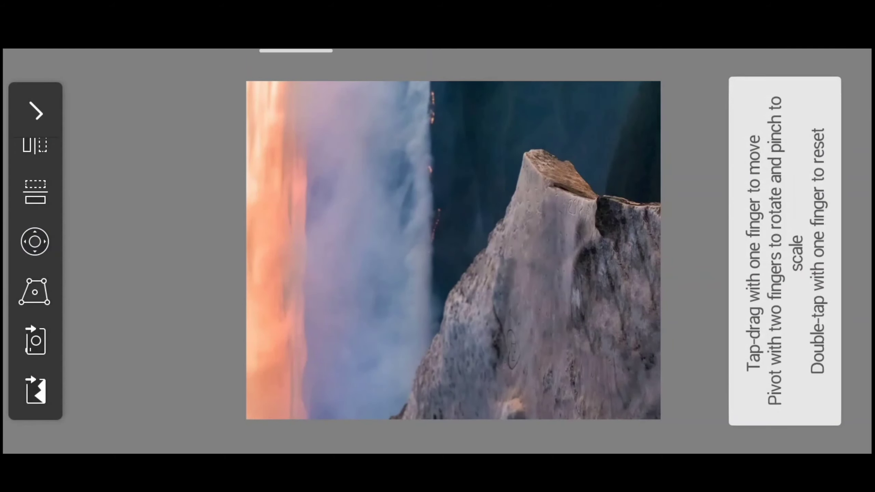
pyautogui.click(35, 389)
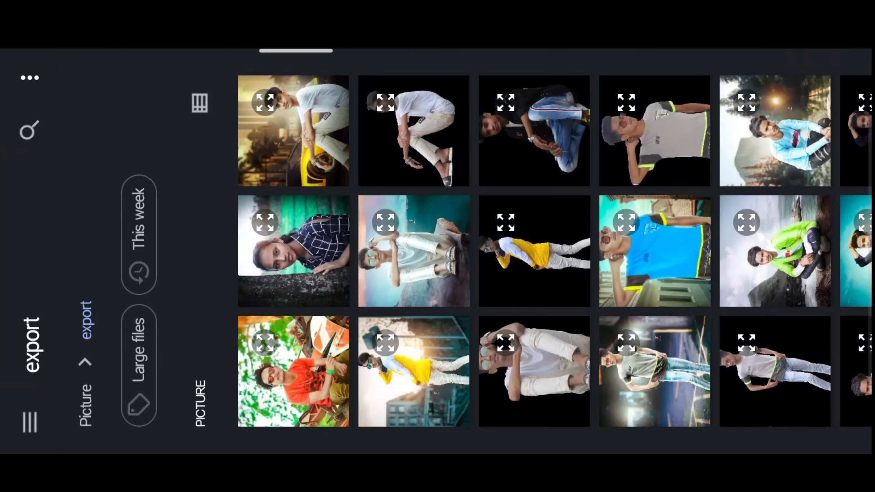
pyautogui.click(547, 370)
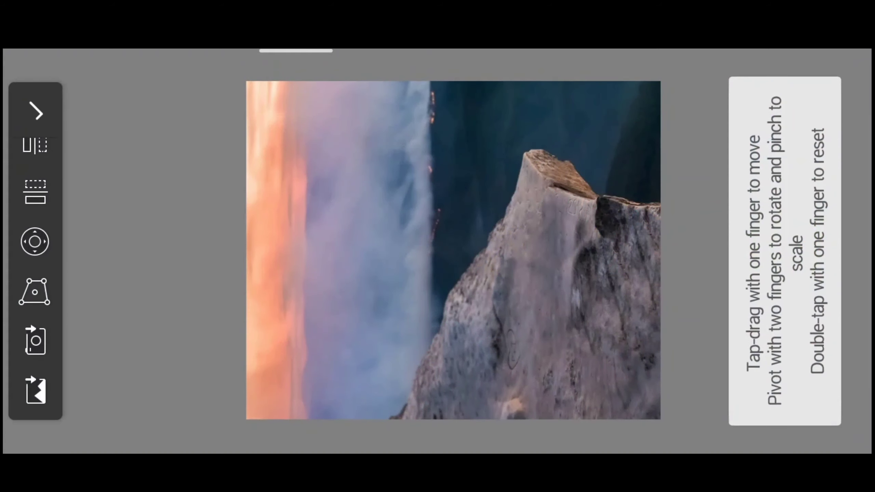
pyautogui.moveTo(306, 146)
pyautogui.mouseDown()
pyautogui.moveTo(302, 228)
pyautogui.moveTo(256, 186)
pyautogui.mouseUp()
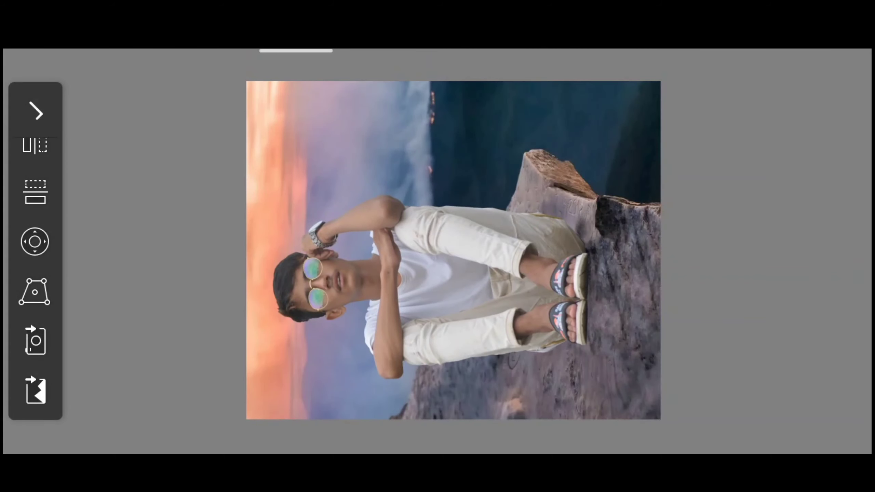
pyautogui.moveTo(304, 201)
pyautogui.mouseDown()
pyautogui.moveTo(304, 191)
pyautogui.moveTo(274, 184)
pyautogui.mouseUp()
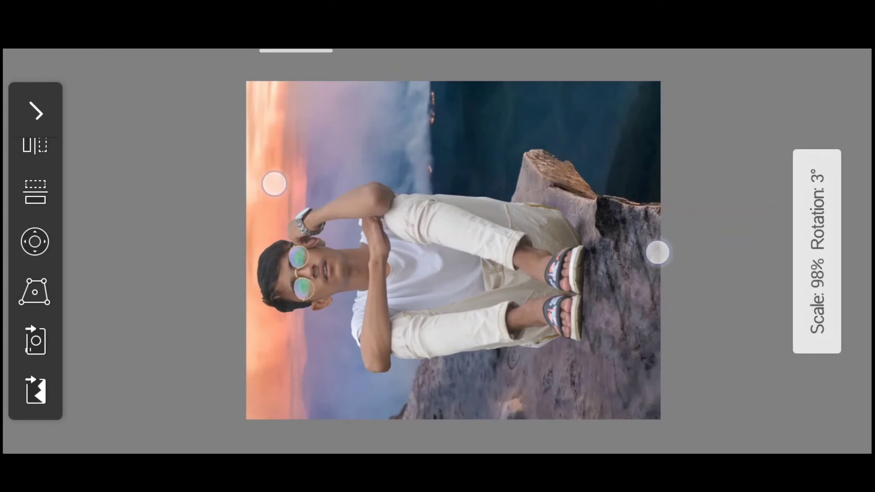
pyautogui.click(36, 111)
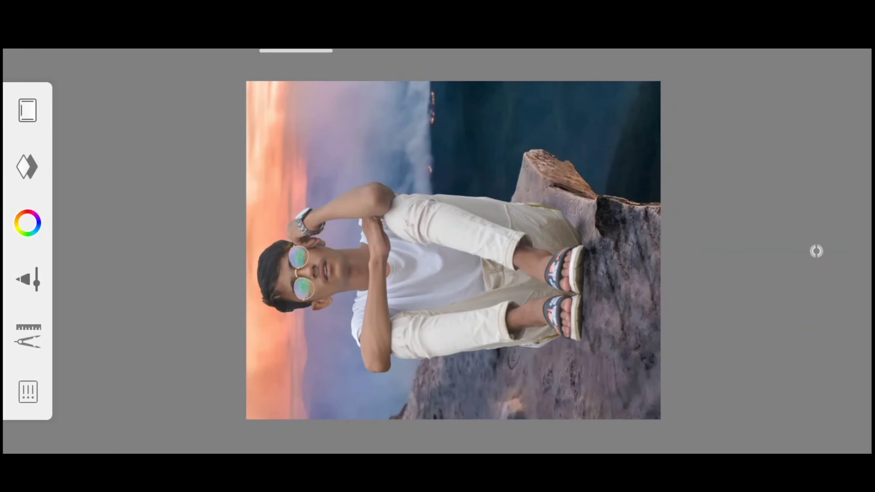
# Step: Add a new blank layer above the man, leaving its blend mode unchanged
pyautogui.click(27, 166)
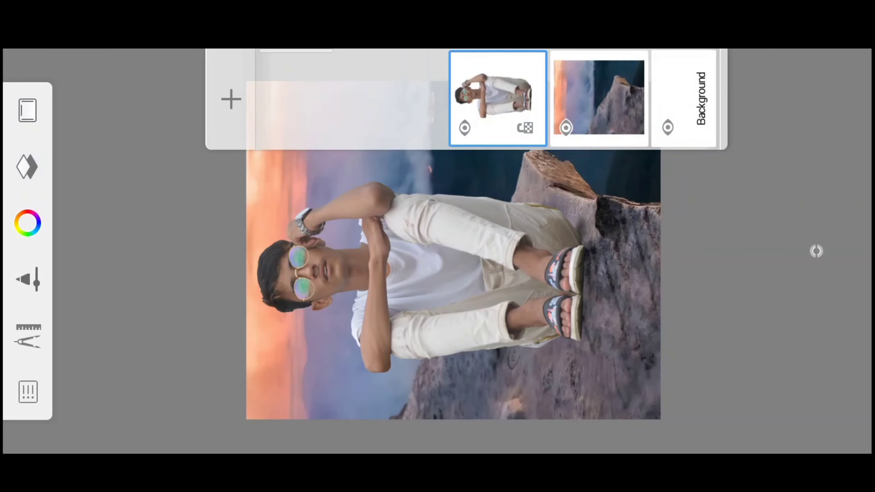
pyautogui.click(231, 99)
pyautogui.click(383, 91)
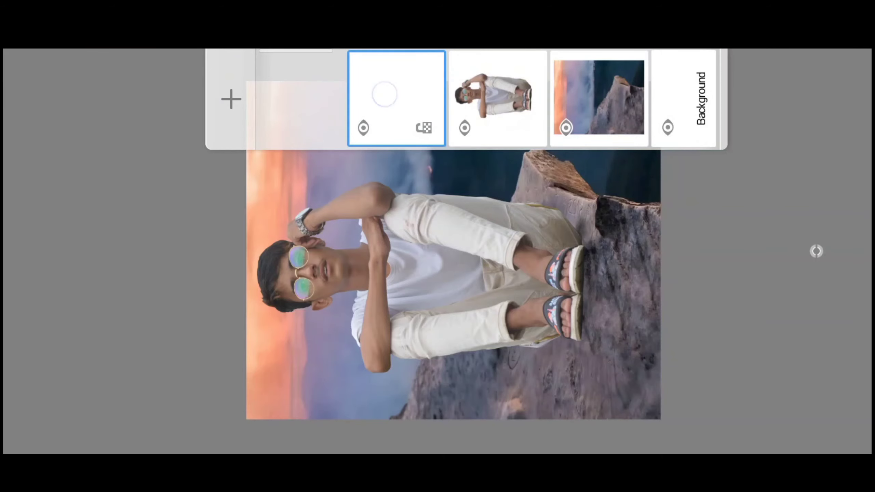
pyautogui.click(431, 169)
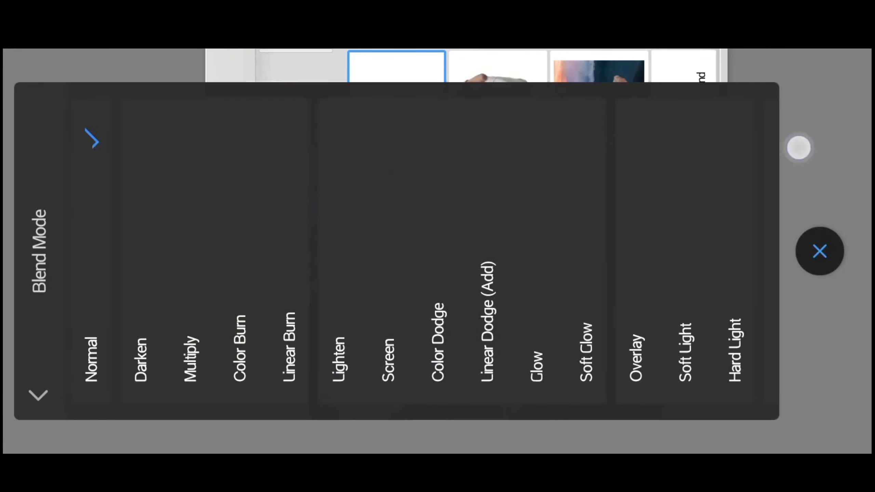
pyautogui.click(819, 250)
# Step: Set up a black Soft Airbrush with lowered opacity
pyautogui.click(28, 280)
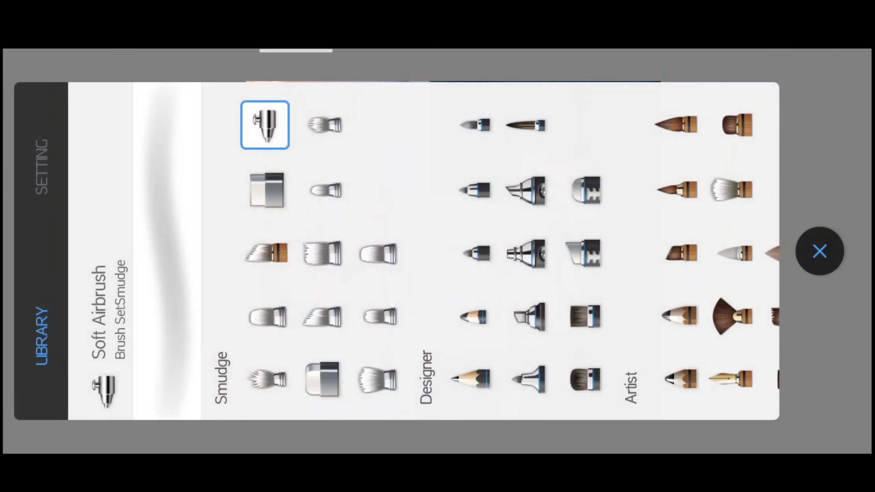
pyautogui.click(41, 167)
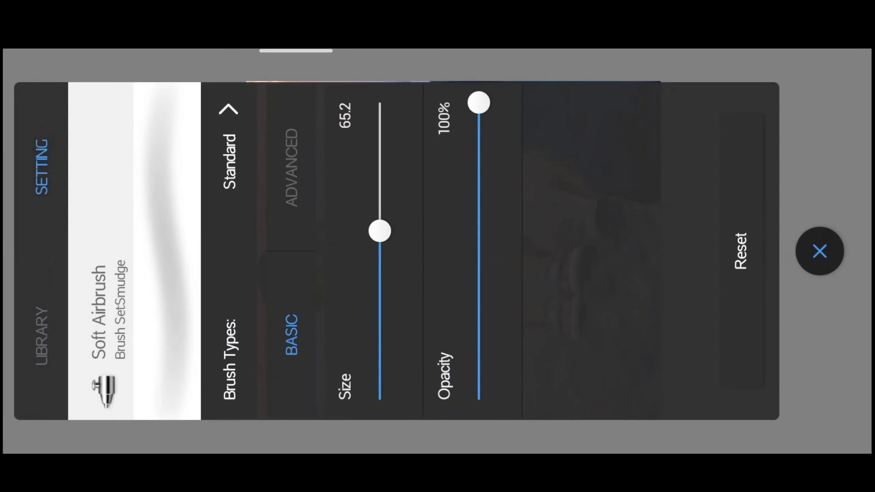
pyautogui.moveTo(478, 103)
pyautogui.mouseDown()
pyautogui.moveTo(502, 181)
pyautogui.moveTo(506, 71)
pyautogui.mouseUp()
pyautogui.moveTo(410, 322); pyautogui.dragTo(411, 209)
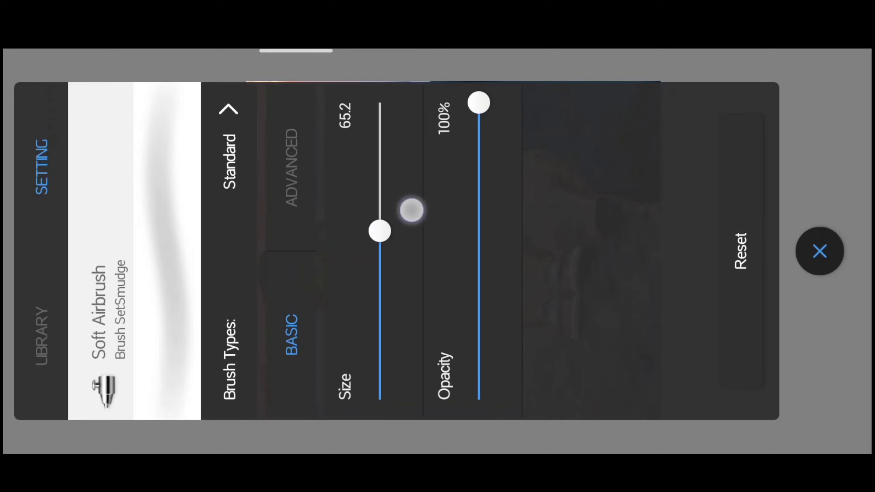
pyautogui.click(820, 250)
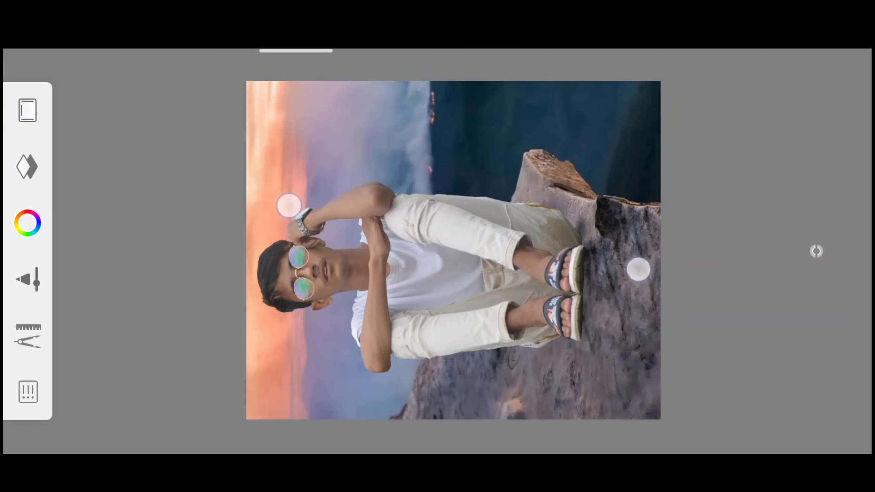
pyautogui.moveTo(636, 268)
pyautogui.mouseDown()
pyautogui.moveTo(683, 242)
pyautogui.moveTo(689, 261)
pyautogui.mouseUp()
pyautogui.click(28, 223)
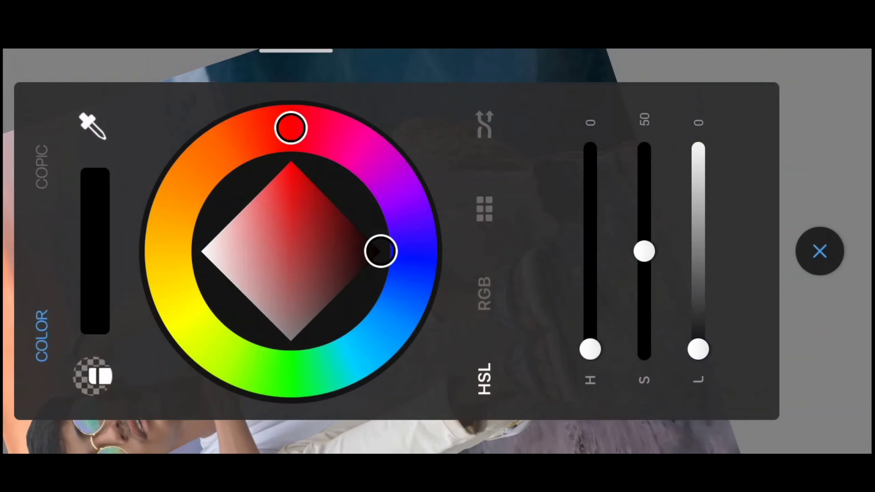
pyautogui.click(820, 250)
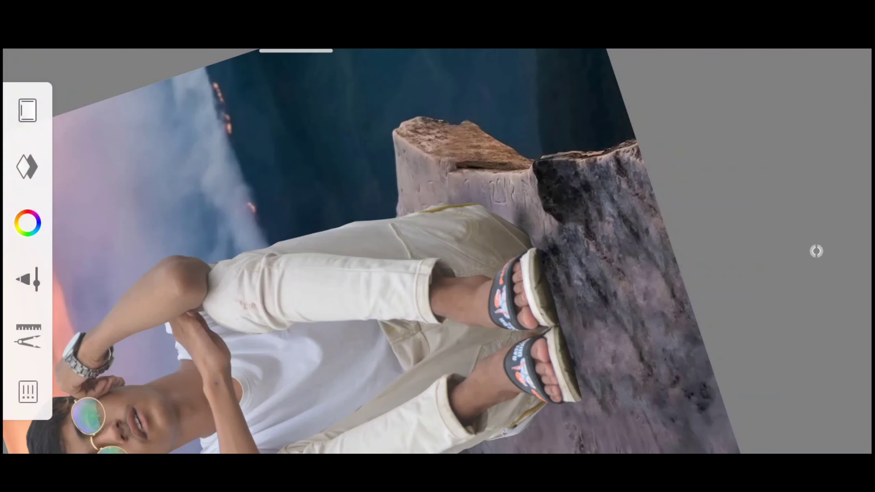
# Step: Paint dark shadow on the rock beneath and beside the man's sandals
pyautogui.moveTo(637, 255)
pyautogui.mouseDown()
pyautogui.moveTo(658, 260)
pyautogui.moveTo(616, 268)
pyautogui.moveTo(591, 355)
pyautogui.mouseUp()
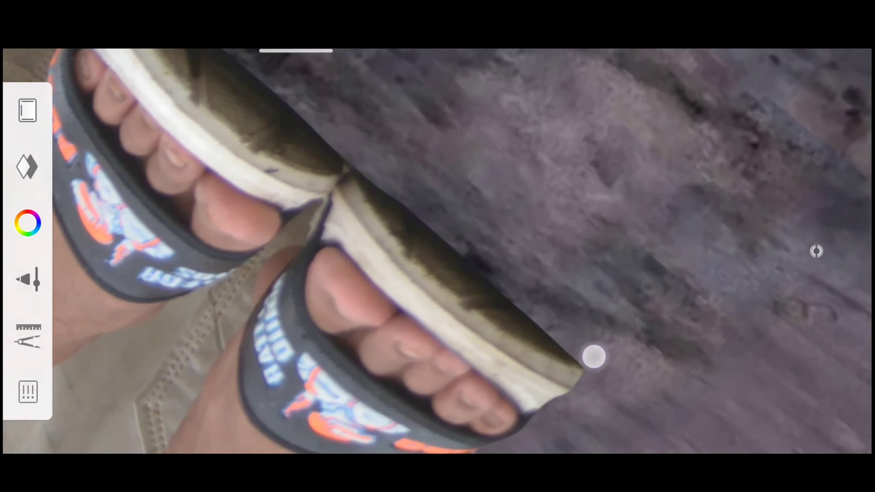
pyautogui.moveTo(379, 153); pyautogui.dragTo(429, 231)
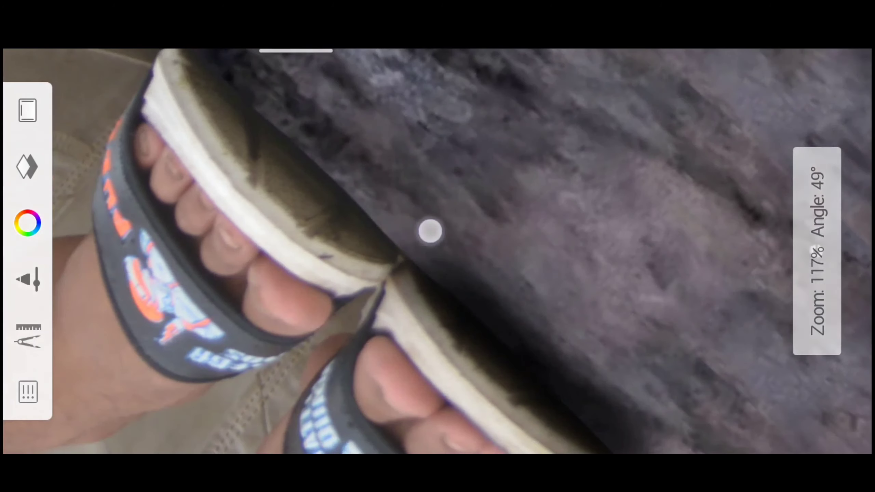
pyautogui.moveTo(252, 80)
pyautogui.mouseDown()
pyautogui.moveTo(361, 228)
pyautogui.moveTo(489, 291)
pyautogui.moveTo(442, 167)
pyautogui.moveTo(316, 114)
pyautogui.moveTo(178, 190)
pyautogui.moveTo(351, 190)
pyautogui.moveTo(345, 212)
pyautogui.moveTo(350, 189)
pyautogui.mouseUp()
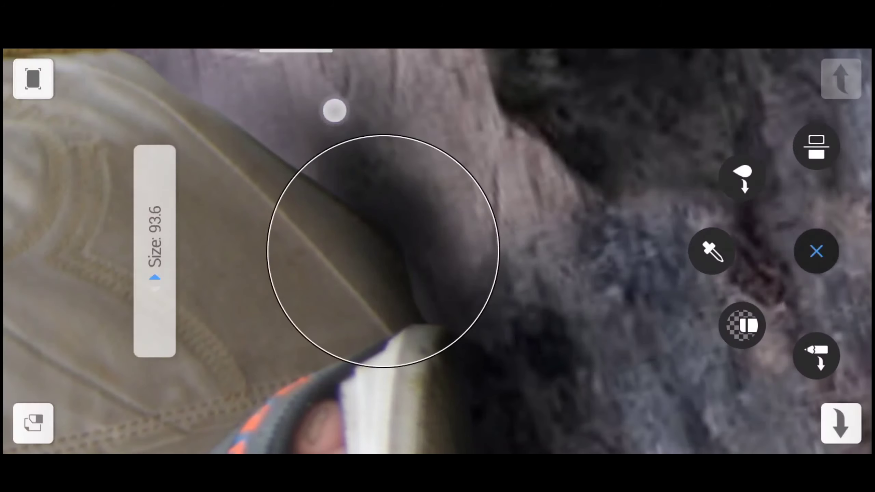
pyautogui.moveTo(334, 111)
pyautogui.mouseDown()
pyautogui.moveTo(482, 206)
pyautogui.moveTo(469, 234)
pyautogui.moveTo(347, 170)
pyautogui.moveTo(157, 150)
pyautogui.moveTo(573, 290)
pyautogui.moveTo(539, 222)
pyautogui.moveTo(405, 245)
pyautogui.moveTo(549, 195)
pyautogui.moveTo(451, 249)
pyautogui.moveTo(484, 306)
pyautogui.moveTo(580, 245)
pyautogui.moveTo(538, 231)
pyautogui.moveTo(579, 160)
pyautogui.mouseUp()
pyautogui.moveTo(469, 314)
pyautogui.mouseDown()
pyautogui.moveTo(461, 322)
pyautogui.moveTo(534, 248)
pyautogui.moveTo(494, 172)
pyautogui.moveTo(500, 277)
pyautogui.moveTo(576, 248)
pyautogui.moveTo(620, 291)
pyautogui.mouseUp()
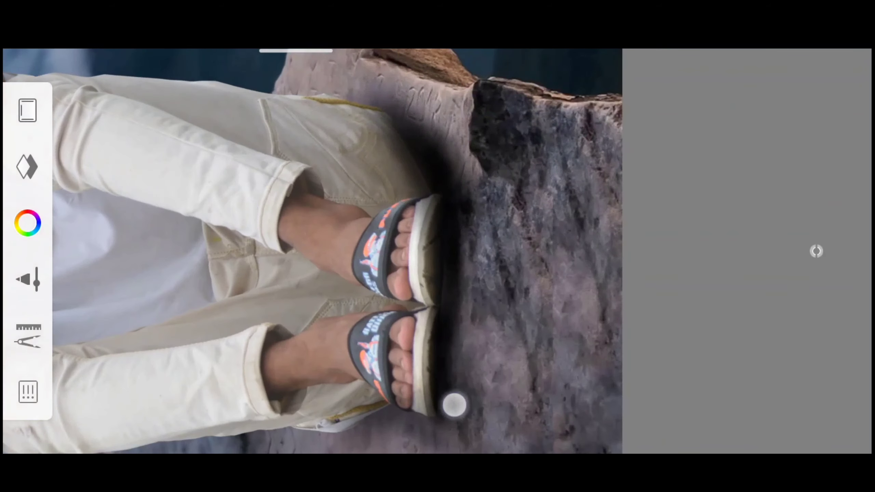
pyautogui.moveTo(453, 405)
pyautogui.mouseDown()
pyautogui.moveTo(446, 357)
pyautogui.moveTo(482, 341)
pyautogui.moveTo(453, 251)
pyautogui.mouseUp()
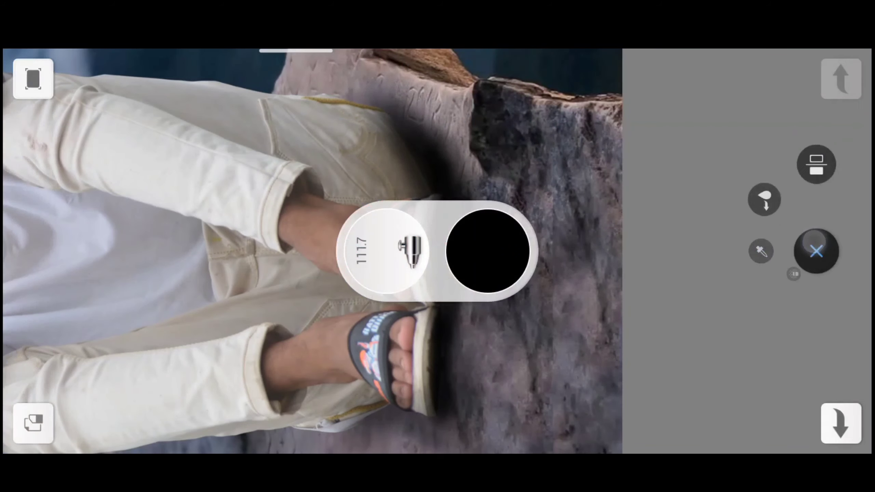
pyautogui.moveTo(486, 324); pyautogui.dragTo(432, 86)
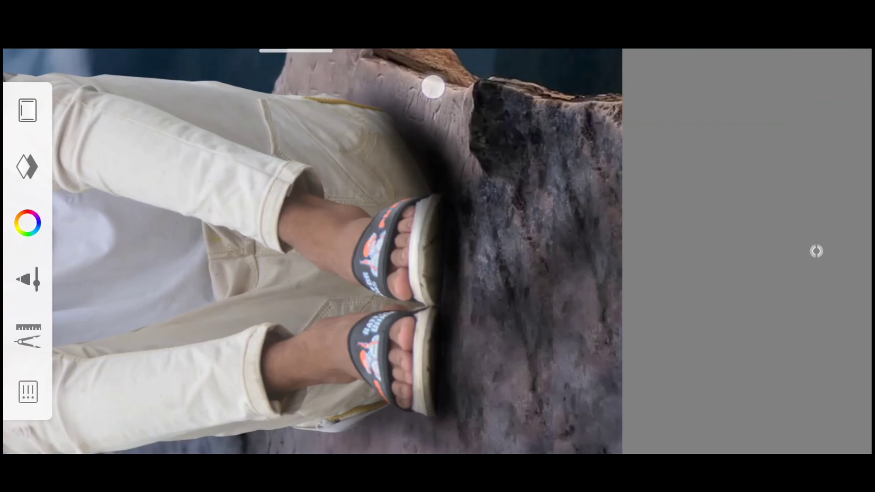
pyautogui.moveTo(816, 251)
pyautogui.mouseDown()
pyautogui.moveTo(611, 221)
pyautogui.moveTo(671, 255)
pyautogui.moveTo(651, 301)
pyautogui.moveTo(652, 248)
pyautogui.mouseUp()
# Step: Lower the shadow layer's opacity to 84
pyautogui.click(27, 167)
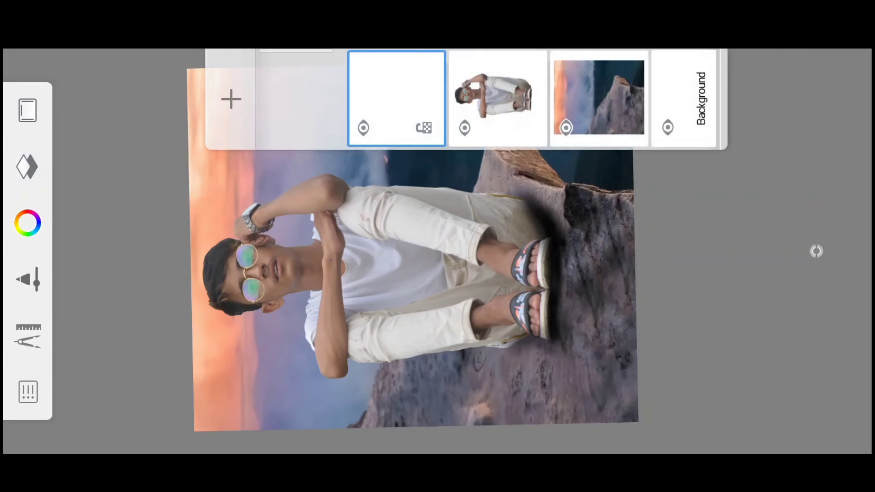
pyautogui.click(396, 93)
pyautogui.moveTo(359, 106); pyautogui.dragTo(359, 149)
pyautogui.click(820, 251)
pyautogui.moveTo(816, 251)
pyautogui.mouseDown()
pyautogui.moveTo(660, 295)
pyautogui.moveTo(683, 254)
pyautogui.moveTo(705, 252)
pyautogui.mouseUp()
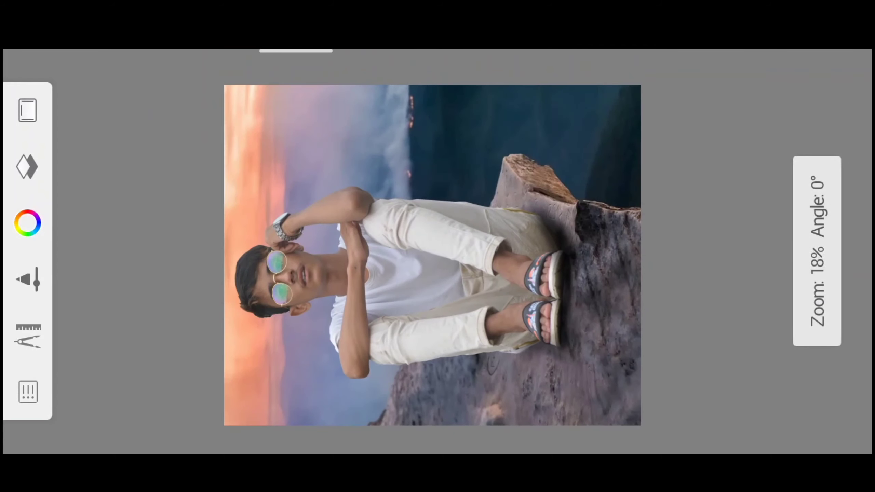
# Step: Merge the shadow layer down into the man's layer
pyautogui.moveTo(691, 205); pyautogui.dragTo(688, 197)
pyautogui.click(816, 251)
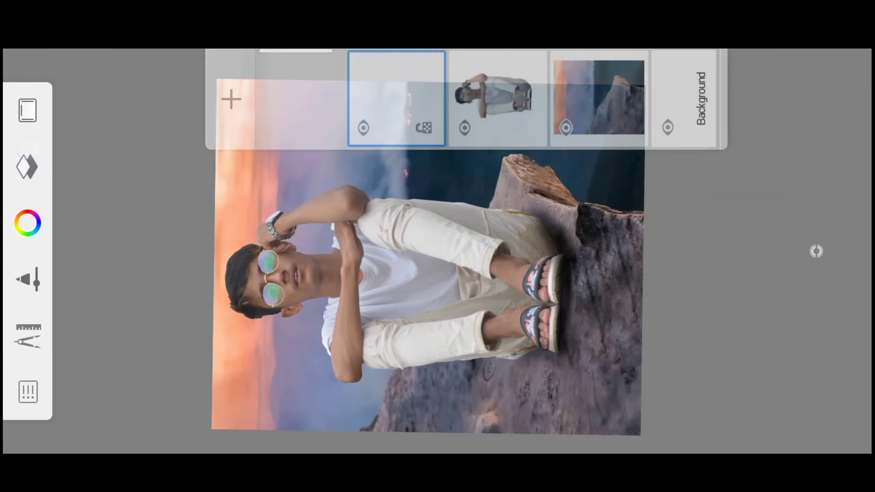
pyautogui.click(421, 78)
pyautogui.click(172, 292)
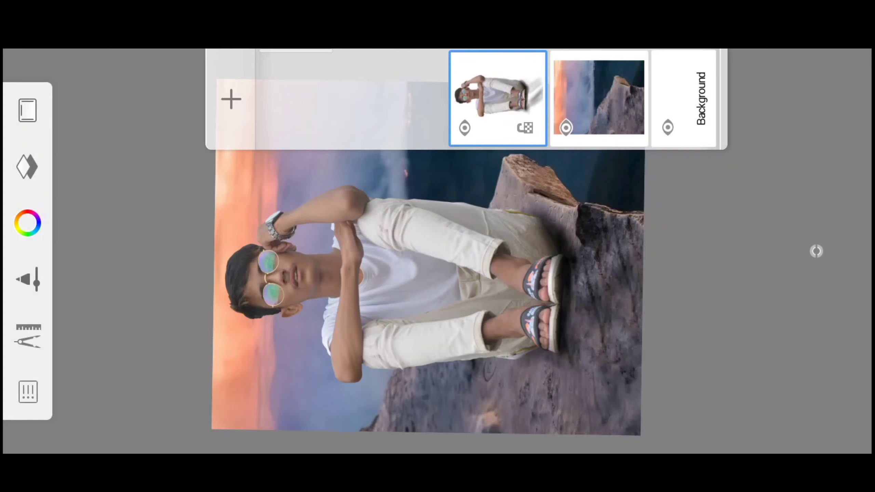
# Step: Browse the Import Image picture folders to the Fire light folder
pyautogui.click(28, 336)
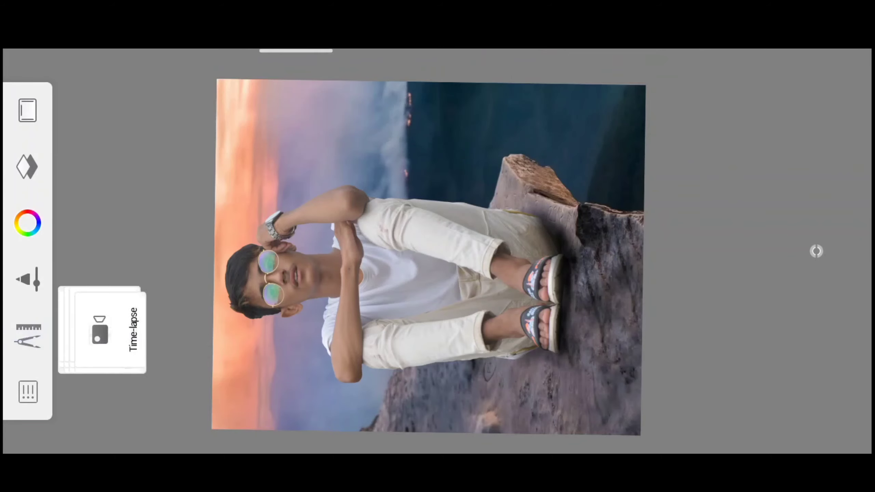
pyautogui.click(207, 252)
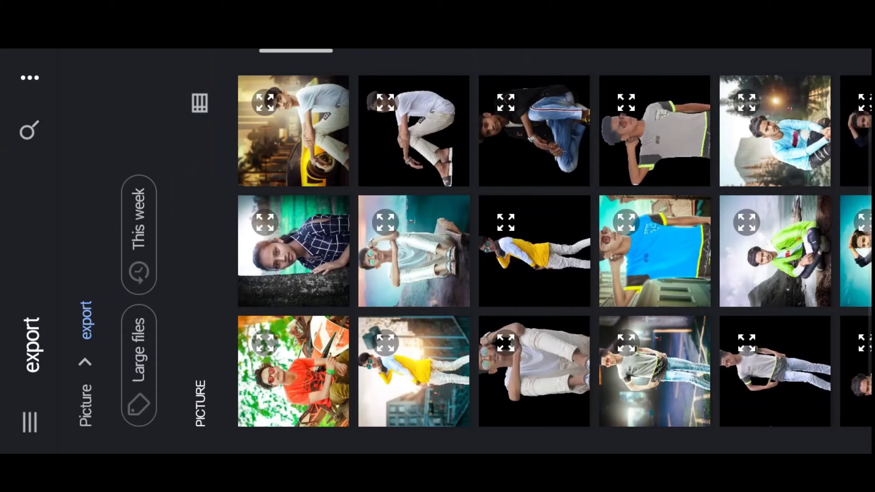
pyautogui.click(86, 397)
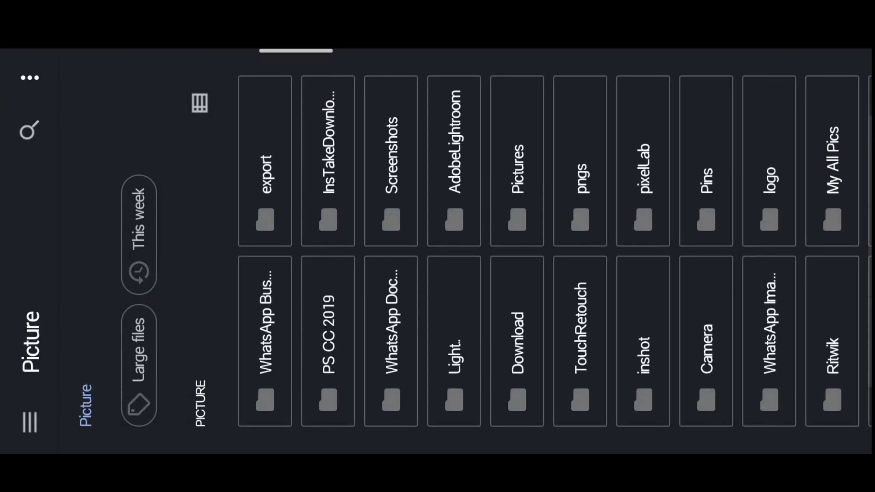
pyautogui.hscroll(5, 447, 252)
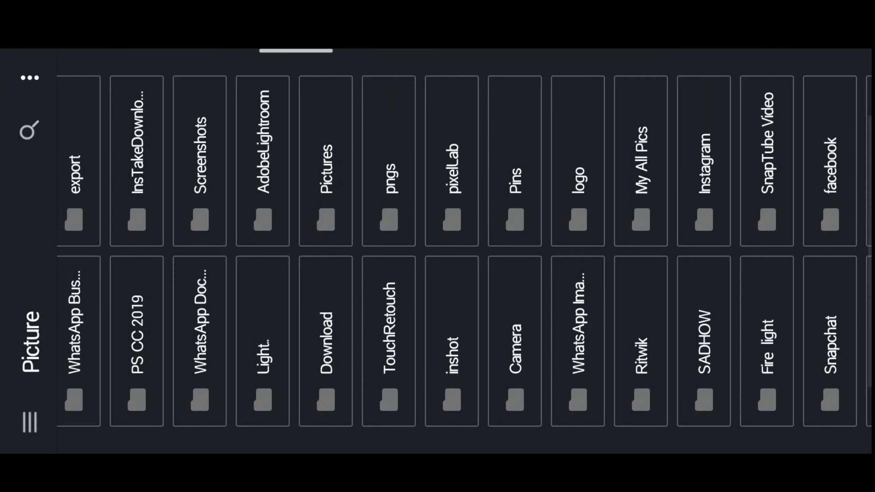
pyautogui.moveTo(590, 202); pyautogui.dragTo(374, 191)
pyautogui.click(579, 304)
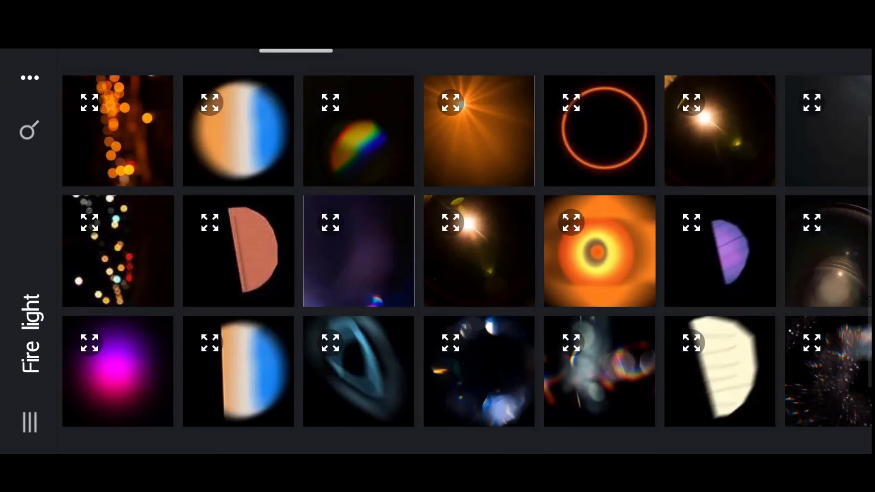
# Step: Insert the soft white glow, enlarging and rotating it over the photo
pyautogui.hscroll(5, 459, 196)
pyautogui.hscroll(5, 497, 224)
pyautogui.hscroll(5, 581, 201)
pyautogui.hscroll(5, 581, 201)
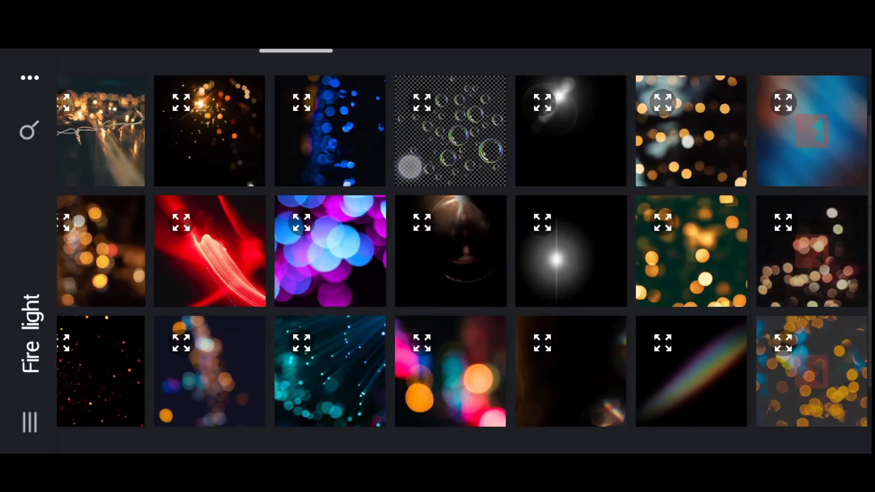
pyautogui.hscroll(5, 408, 166)
pyautogui.hscroll(3, 476, 195)
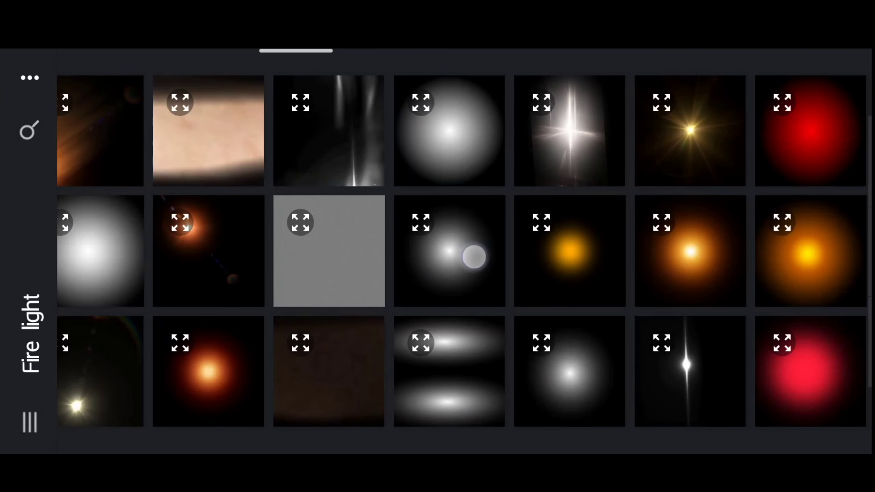
pyautogui.click(473, 257)
pyautogui.moveTo(567, 280); pyautogui.dragTo(658, 293)
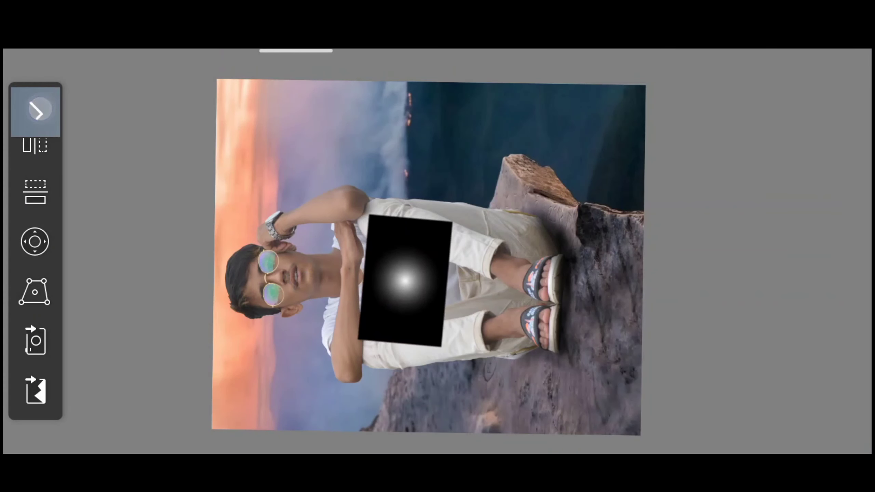
pyautogui.click(37, 110)
# Step: Set the glow layer's blend mode to Screen
pyautogui.click(26, 156)
pyautogui.click(396, 93)
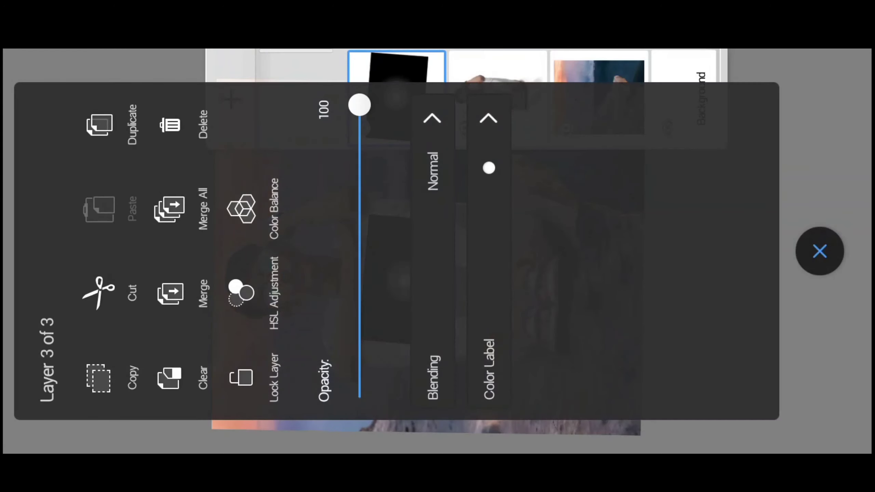
pyautogui.click(433, 173)
pyautogui.click(380, 323)
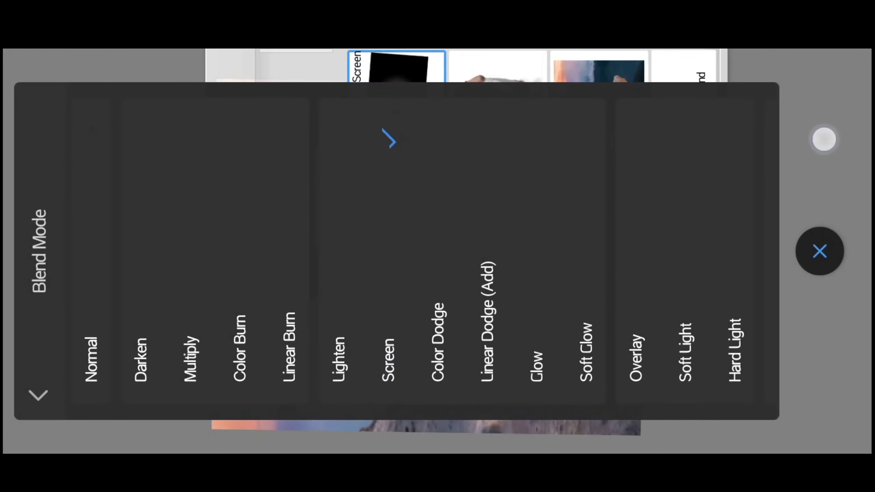
pyautogui.click(819, 251)
# Step: Enlarge the glow with Transform and move its layer below the man's layer
pyautogui.click(36, 323)
pyautogui.click(82, 253)
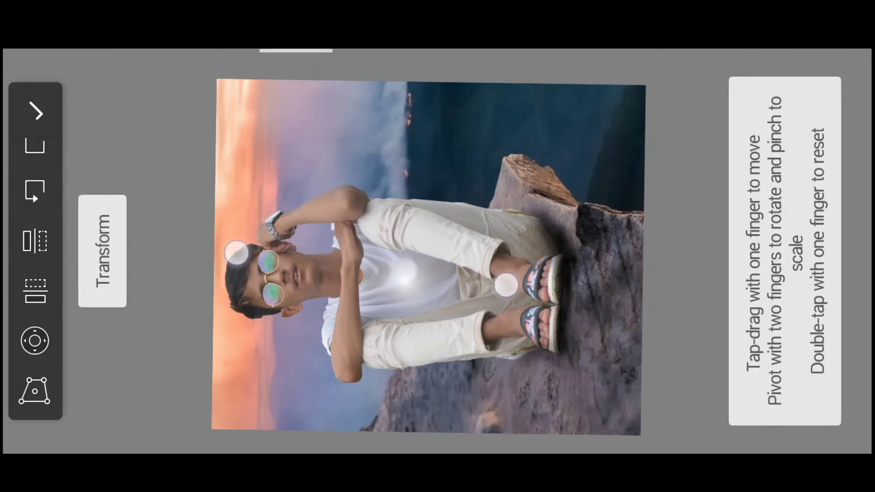
pyautogui.moveTo(195, 245); pyautogui.dragTo(260, 256)
pyautogui.click(36, 112)
pyautogui.click(27, 166)
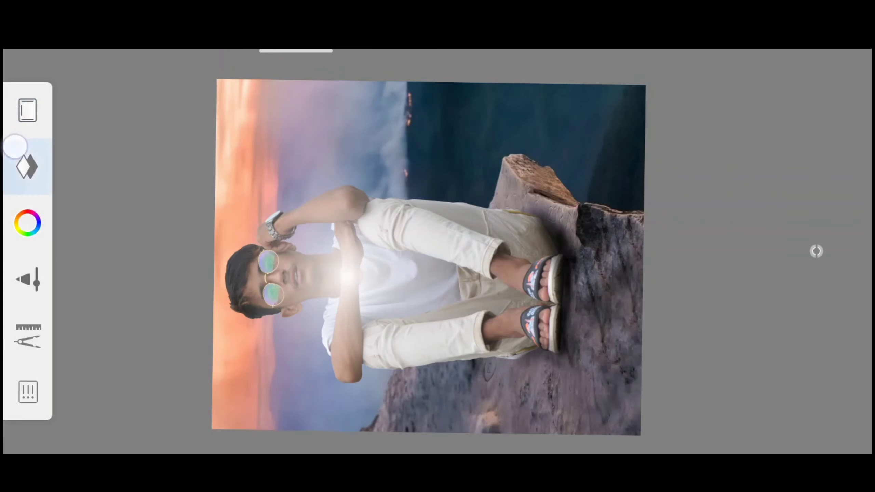
pyautogui.moveTo(396, 98); pyautogui.dragTo(497, 98)
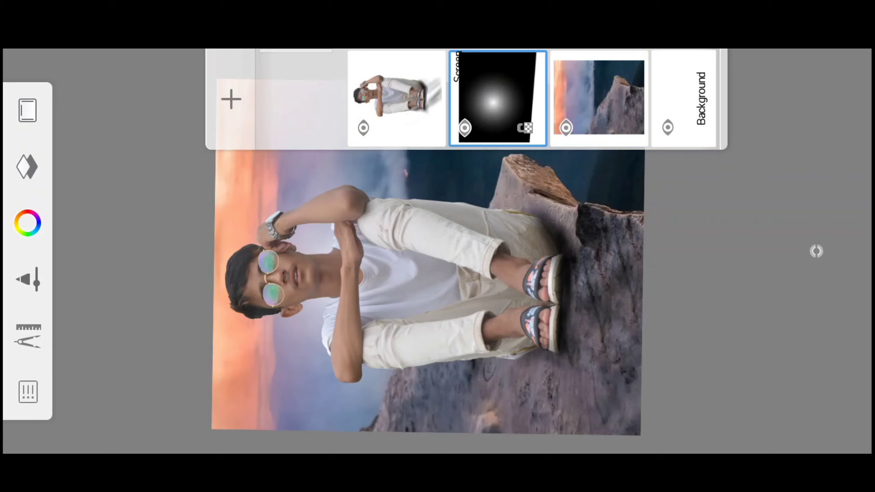
pyautogui.click(27, 166)
# Step: Scale the glow further behind the man, to 149%
pyautogui.click(28, 336)
pyautogui.click(83, 254)
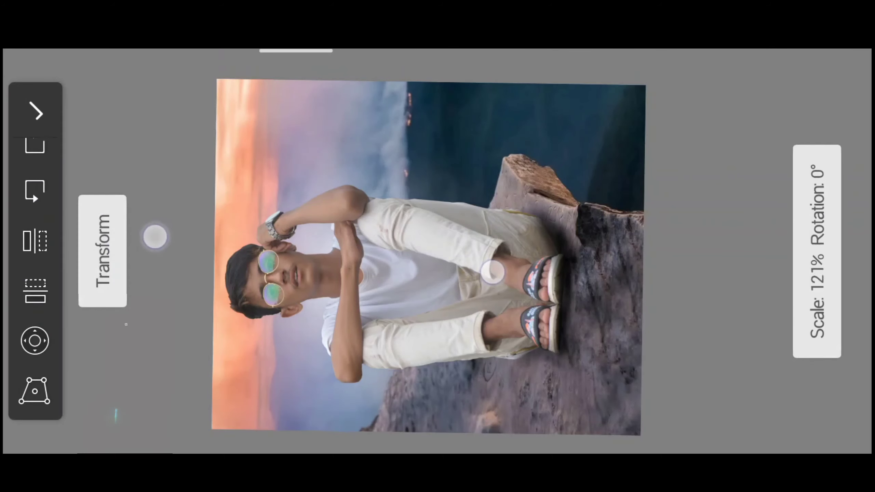
pyautogui.moveTo(155, 237)
pyautogui.mouseDown()
pyautogui.moveTo(182, 227)
pyautogui.moveTo(193, 237)
pyautogui.moveTo(157, 208)
pyautogui.mouseUp()
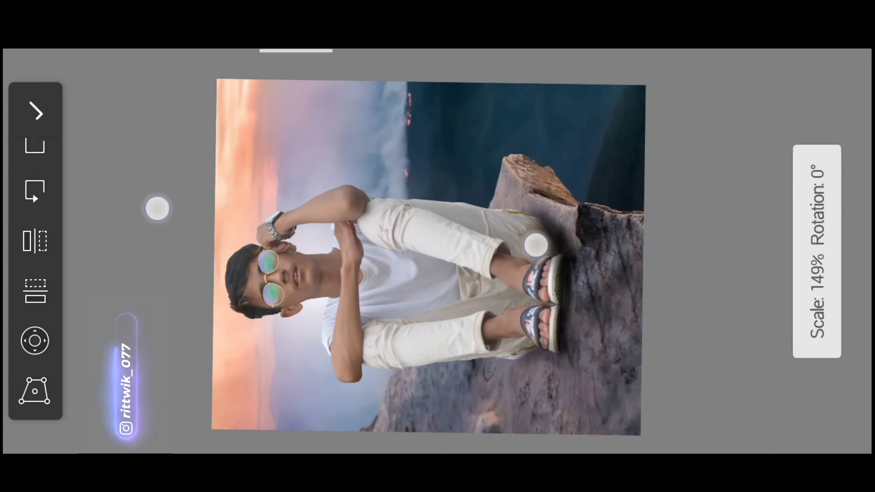
pyautogui.click(39, 115)
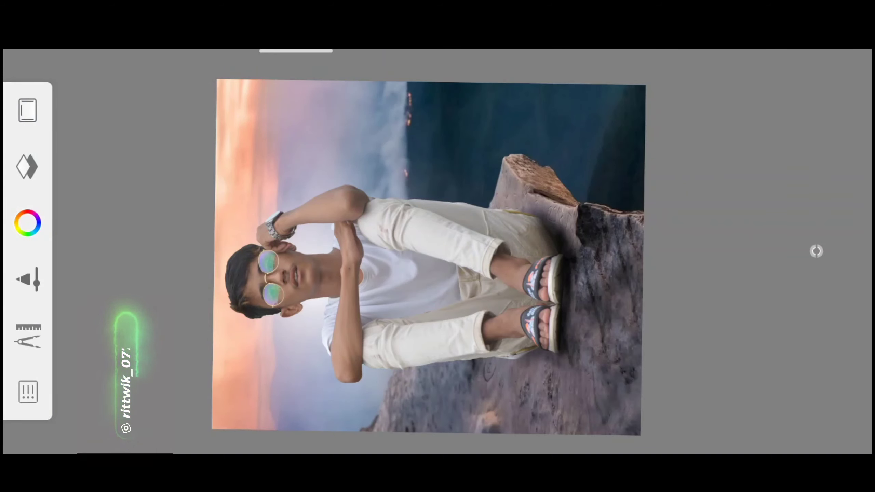
# Step: Zoom in on the man's face and chest and add a new blank layer
pyautogui.moveTo(207, 193); pyautogui.dragTo(188, 203)
pyautogui.moveTo(532, 236); pyautogui.dragTo(549, 248)
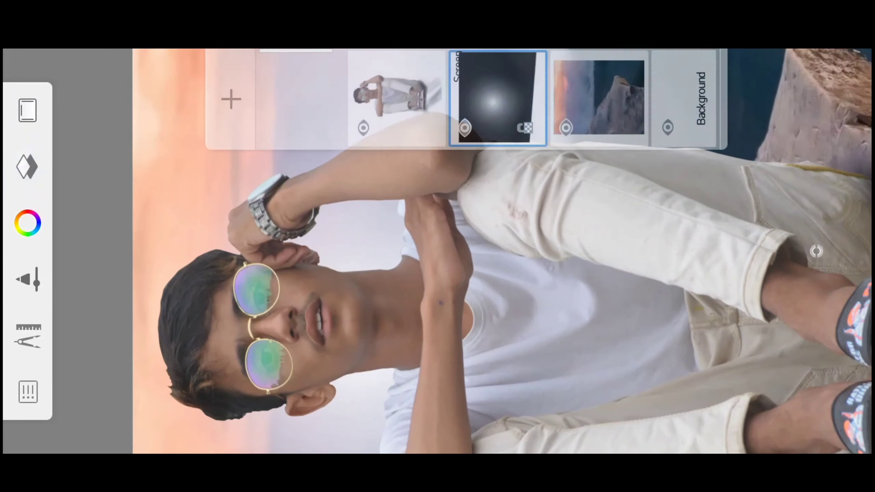
pyautogui.click(214, 76)
# Step: Give the new top layer the Overlay blend mode
pyautogui.moveTo(388, 71); pyautogui.dragTo(303, 95)
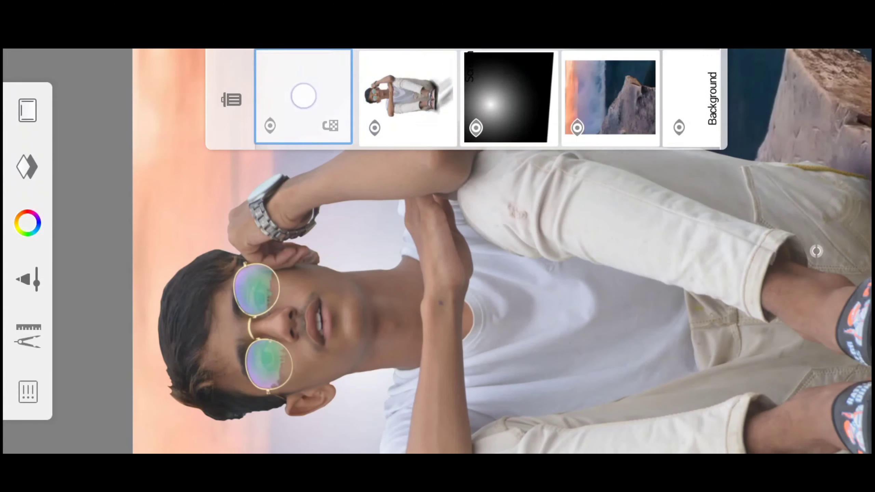
pyautogui.click(305, 86)
pyautogui.click(427, 167)
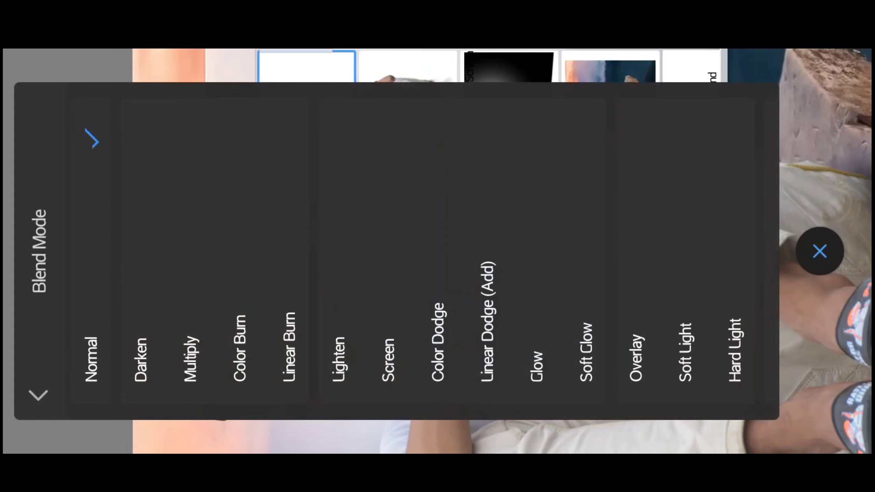
pyautogui.click(608, 332)
pyautogui.click(819, 251)
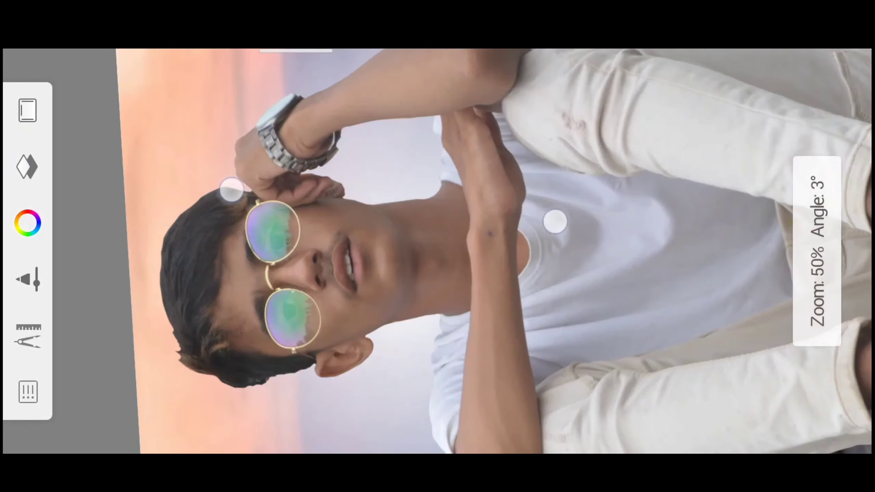
pyautogui.scroll(2, 482, 241)
pyautogui.click(28, 336)
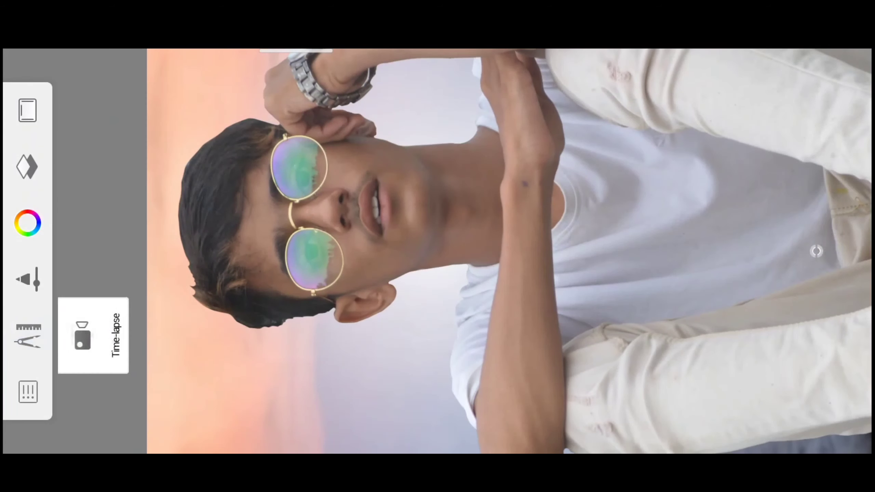
# Step: Select the seated man with the Magic Wand at tolerance 211
pyautogui.click(94, 336)
pyautogui.click(83, 290)
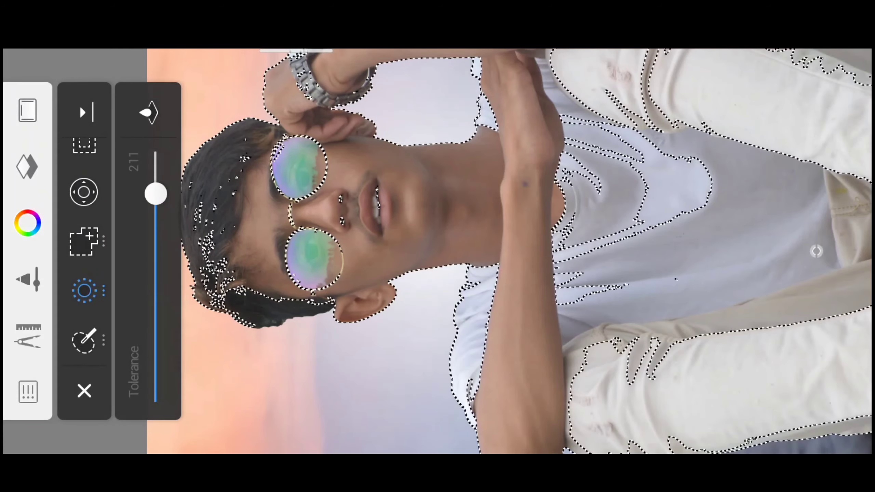
pyautogui.scroll(-5, 379, 299)
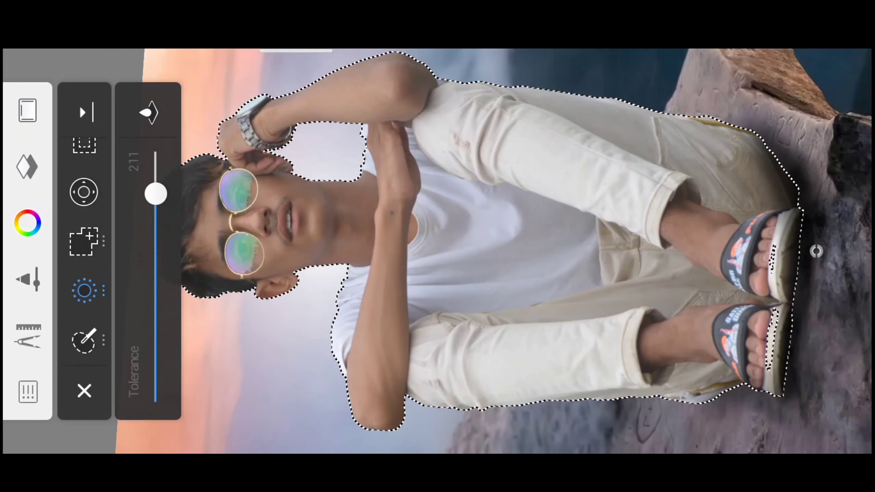
pyautogui.scroll(-3, 529, 205)
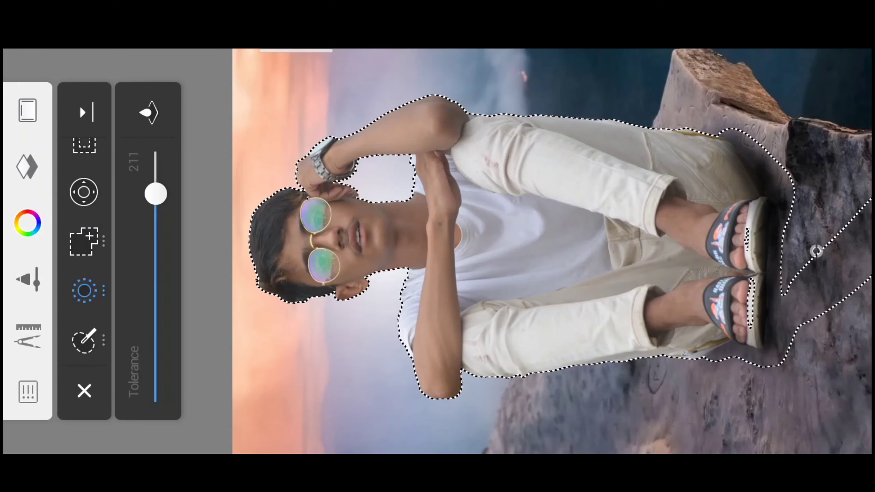
pyautogui.click(84, 391)
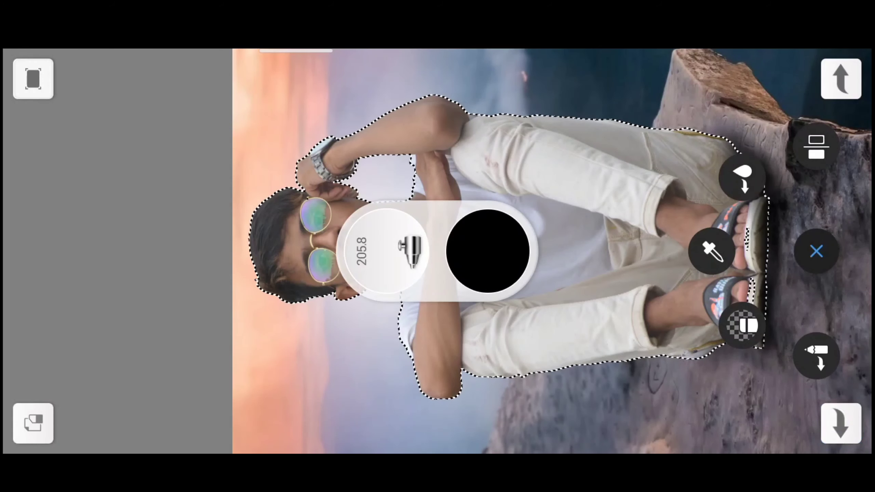
pyautogui.scroll(2, 464, 215)
pyautogui.scroll(2, 464, 215)
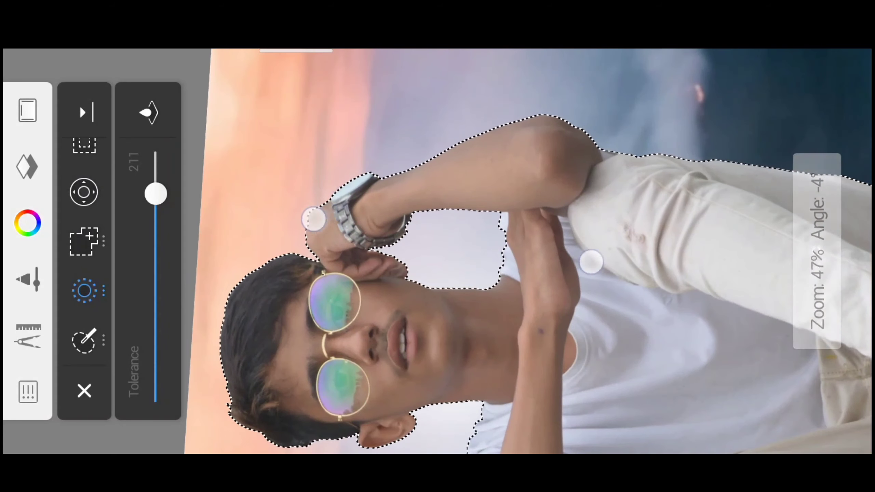
pyautogui.scroll(2, 464, 215)
pyautogui.scroll(1, 463, 215)
pyautogui.click(27, 166)
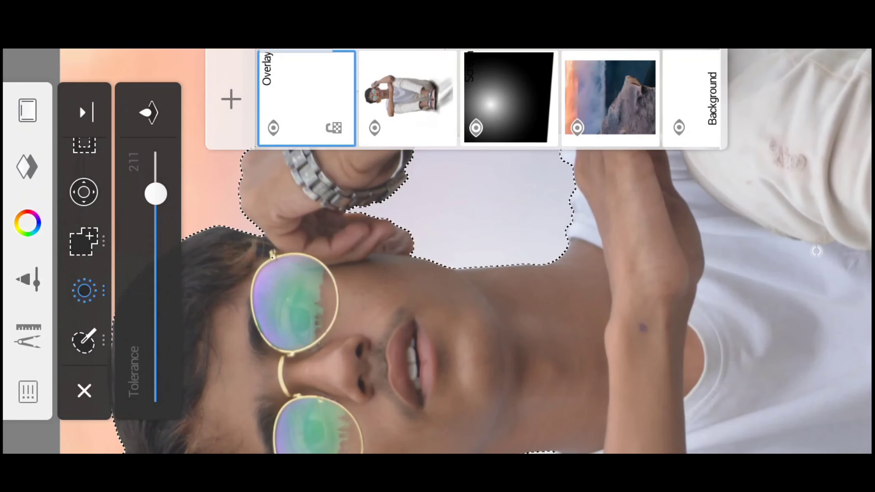
# Step: Switch the colour to white and shrink the Soft Airbrush to size 126.8
pyautogui.click(27, 223)
pyautogui.moveTo(698, 347); pyautogui.dragTo(698, 153)
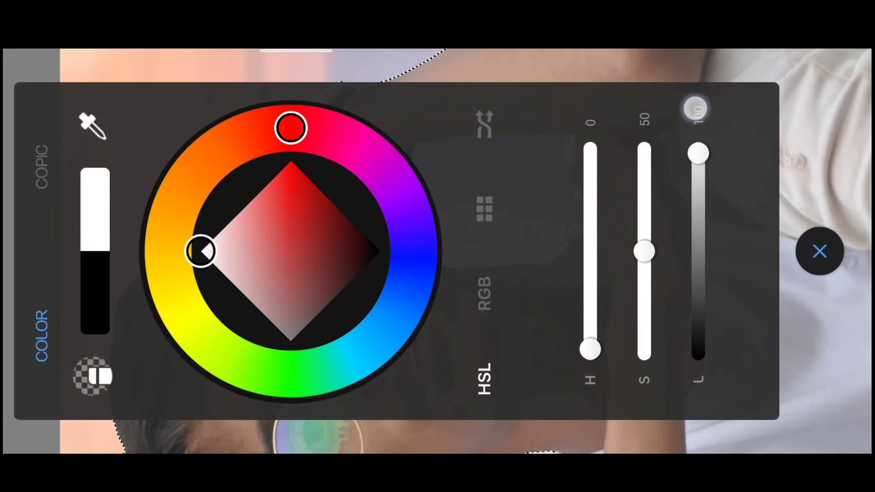
pyautogui.click(807, 243)
pyautogui.click(38, 268)
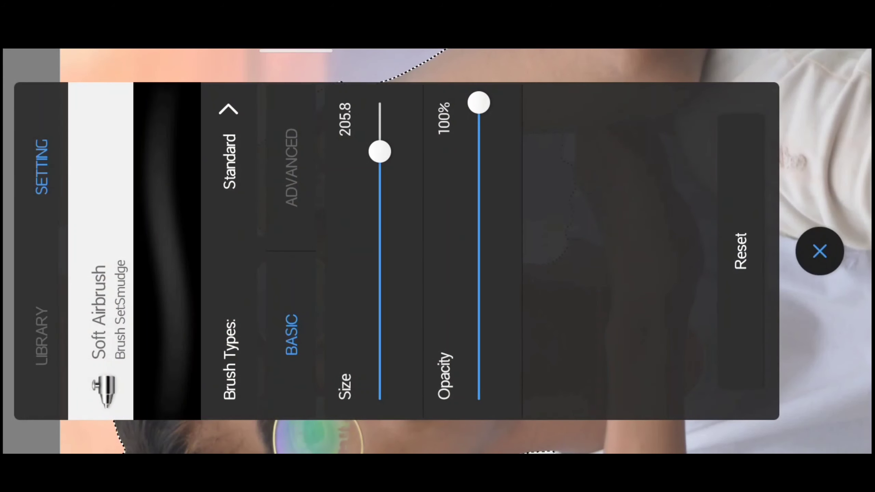
pyautogui.click(41, 336)
pyautogui.click(30, 137)
pyautogui.click(819, 251)
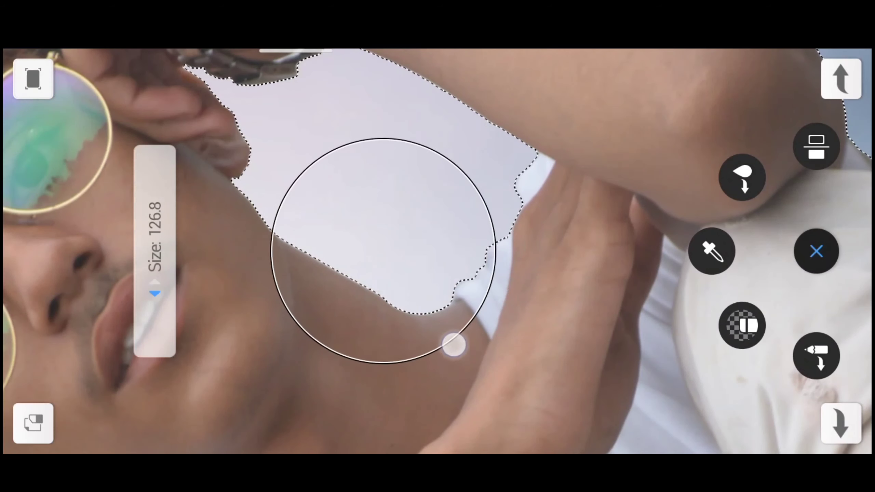
pyautogui.moveTo(395, 216); pyautogui.dragTo(412, 343)
# Step: Airbrush a soft white glow beside the neck and along the selected man's edges
pyautogui.scroll(3, 374, 275)
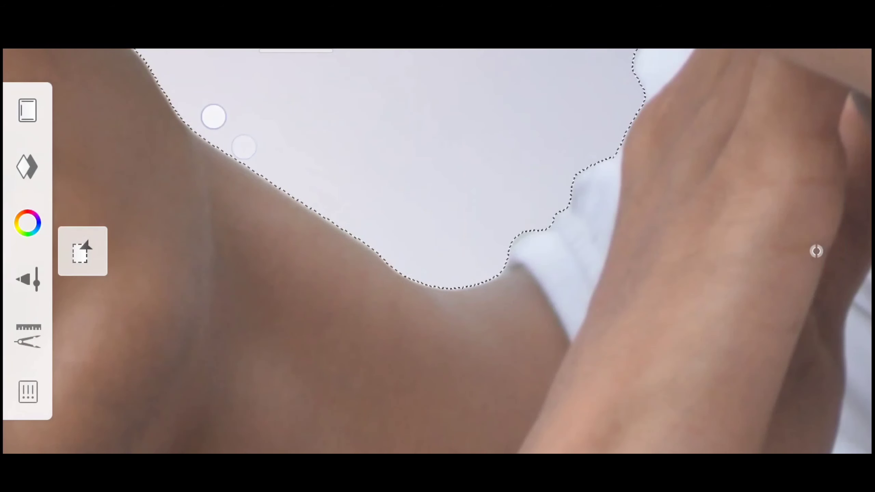
pyautogui.scroll(-2, 392, 293)
pyautogui.scroll(-1, 394, 293)
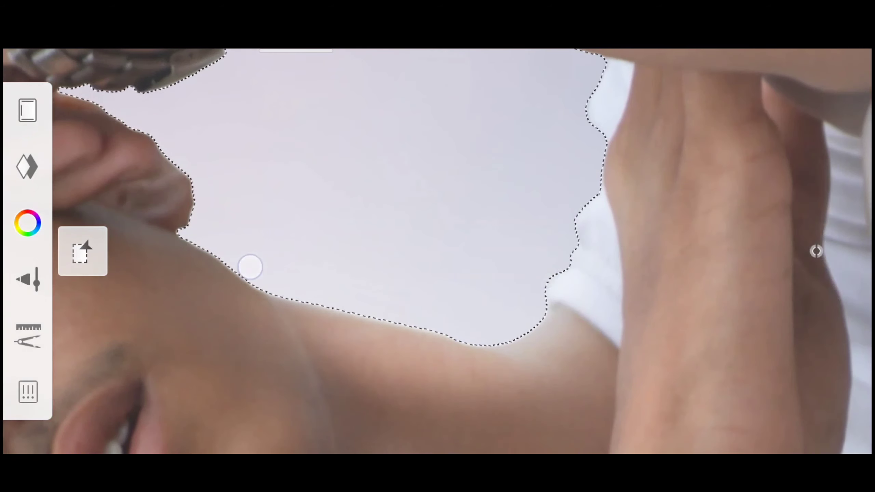
pyautogui.scroll(-3, 444, 255)
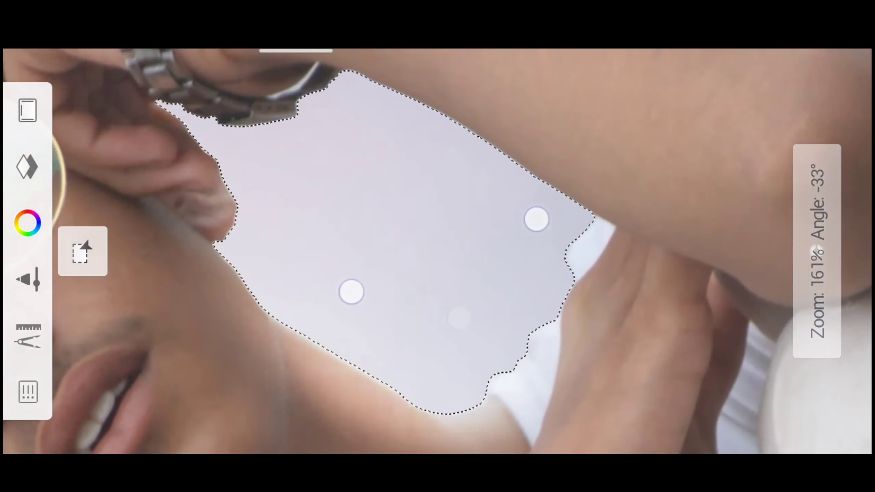
pyautogui.scroll(3, 487, 363)
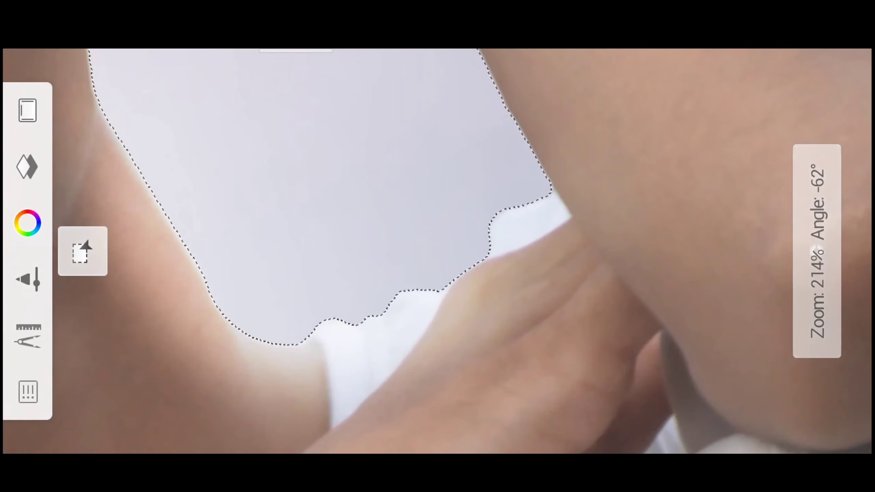
pyautogui.scroll(-3, 382, 241)
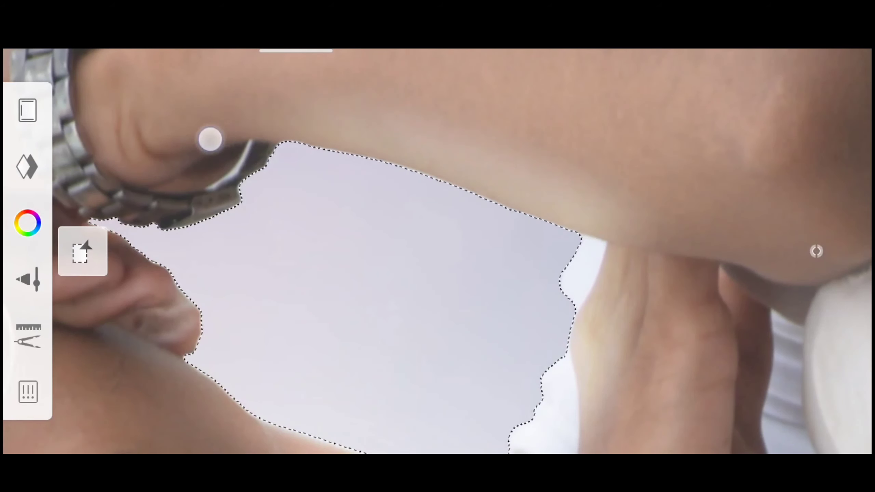
pyautogui.scroll(3, 386, 239)
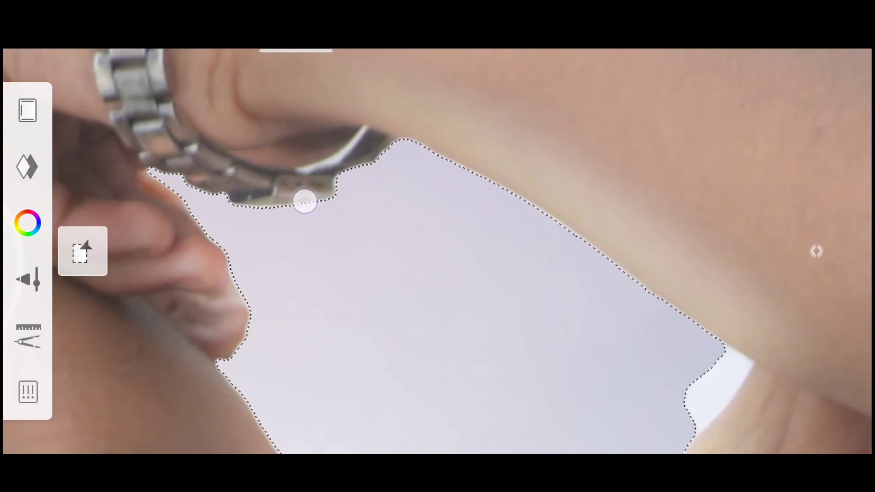
pyautogui.scroll(-3, 448, 294)
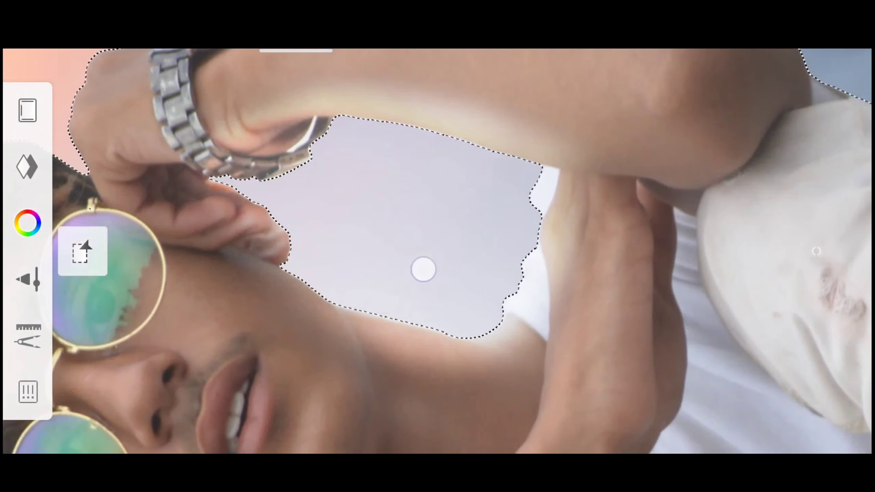
pyautogui.scroll(-5, 431, 219)
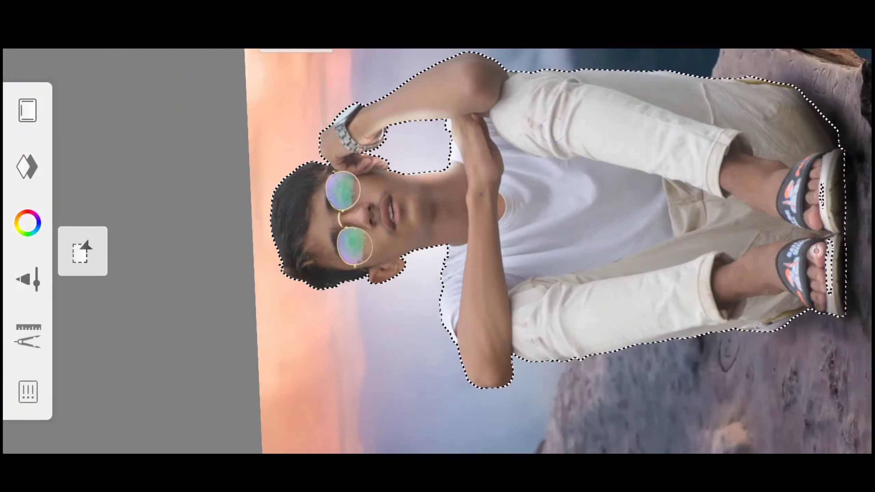
pyautogui.scroll(5, 379, 231)
pyautogui.moveTo(564, 226)
pyautogui.mouseDown()
pyautogui.moveTo(612, 171)
pyautogui.moveTo(580, 170)
pyautogui.moveTo(636, 168)
pyautogui.mouseUp()
pyautogui.scroll(-3, 447, 276)
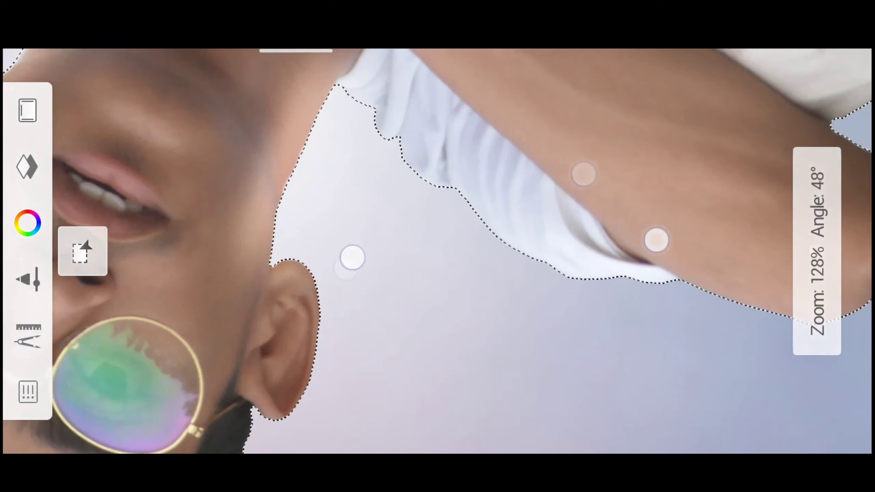
pyautogui.scroll(3, 378, 207)
pyautogui.scroll(-3, 574, 237)
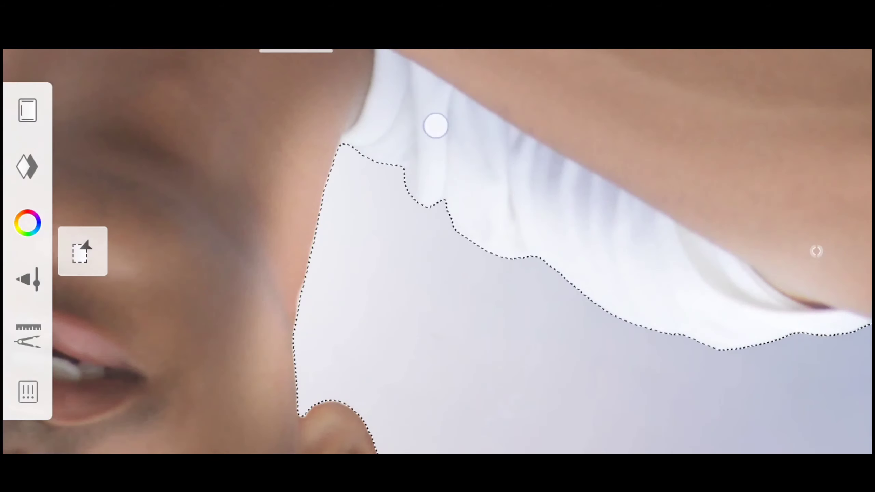
pyautogui.scroll(3, 383, 127)
pyautogui.scroll(-3, 358, 176)
pyautogui.scroll(3, 335, 189)
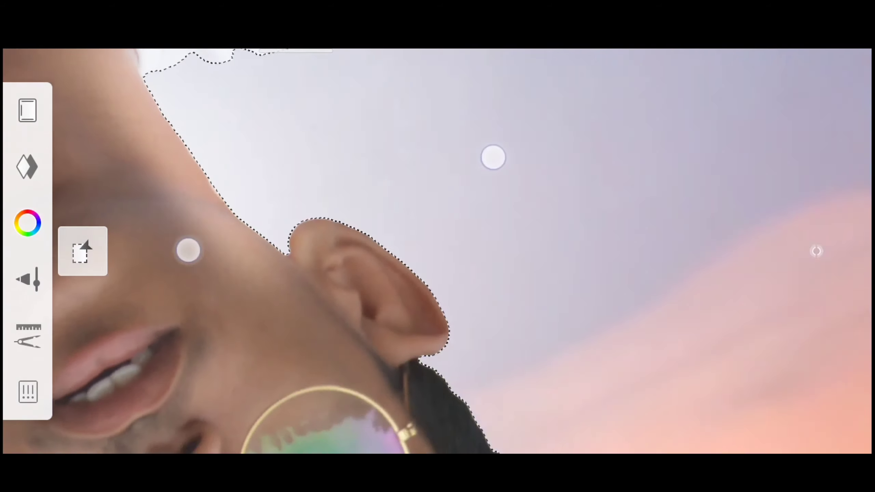
pyautogui.scroll(-3, 276, 187)
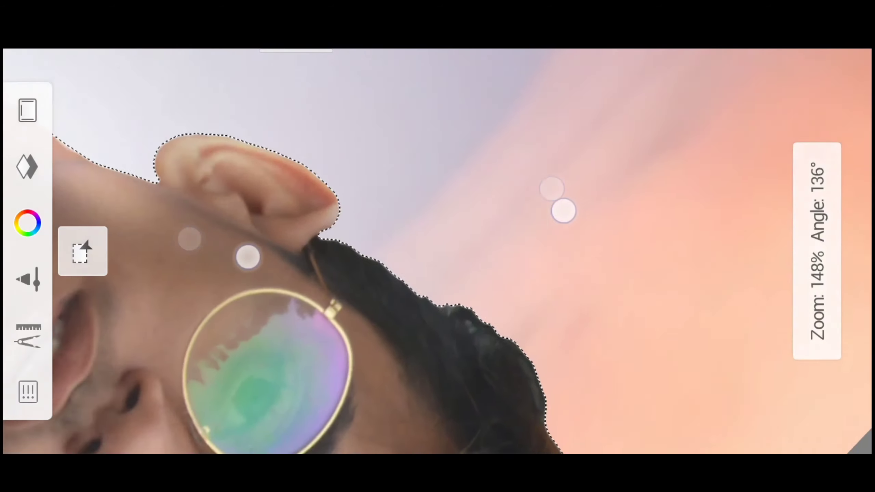
pyautogui.scroll(5, 542, 280)
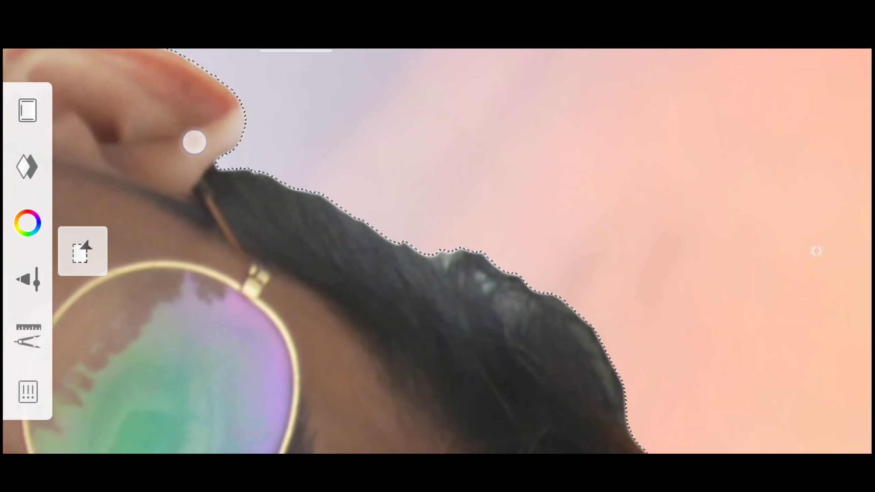
pyautogui.scroll(-5, 505, 197)
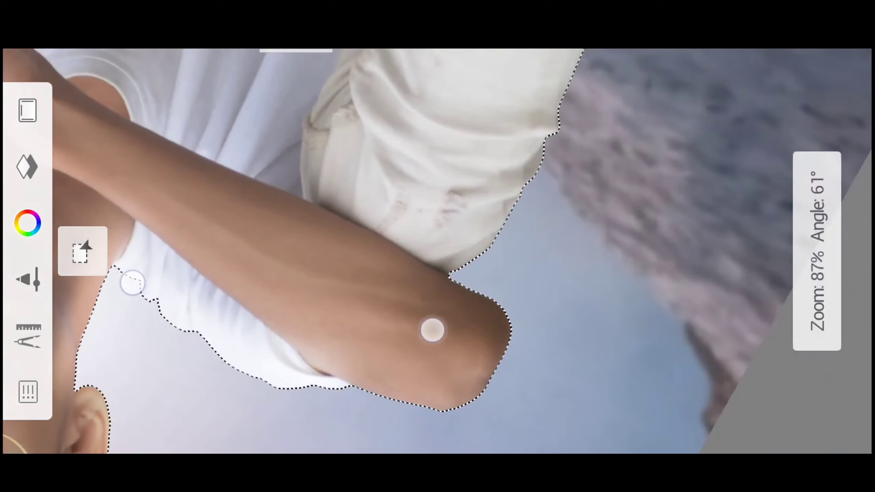
pyautogui.scroll(-2, 282, 305)
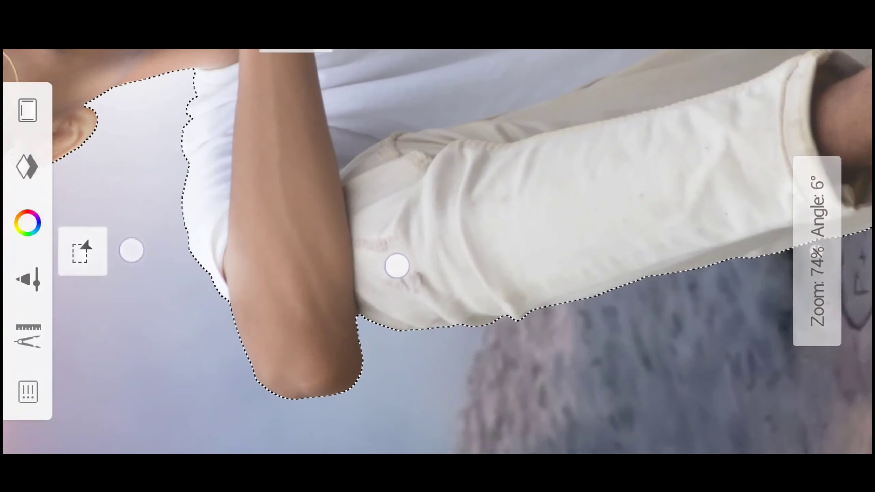
pyautogui.scroll(4, 263, 257)
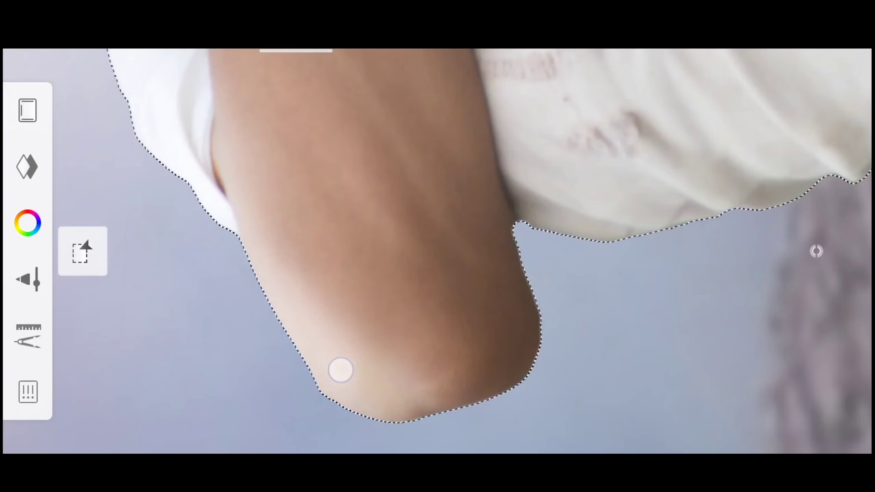
pyautogui.scroll(-2, 520, 354)
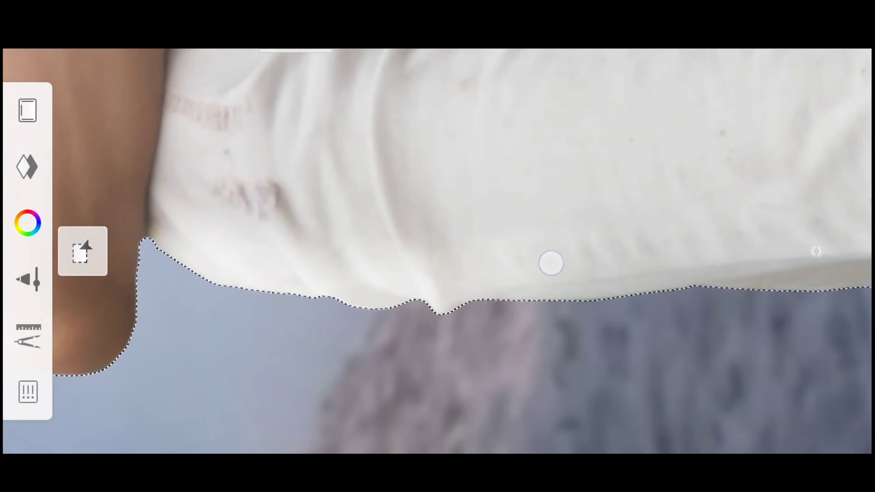
pyautogui.scroll(-5, 760, 269)
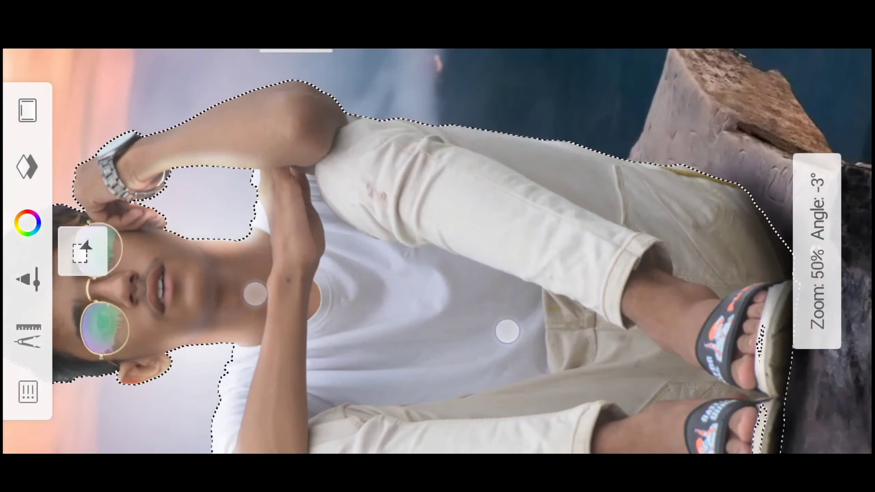
pyautogui.scroll(5, 520, 260)
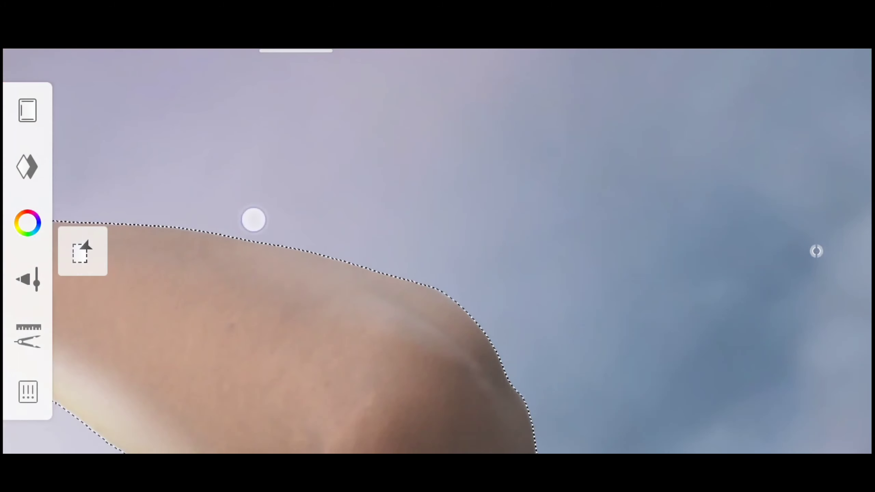
pyautogui.scroll(-2, 483, 304)
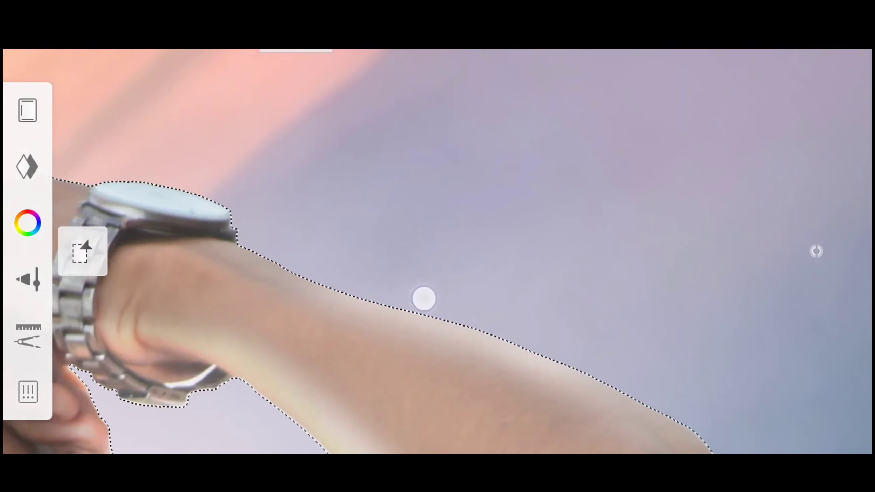
pyautogui.scroll(1, 423, 298)
pyautogui.scroll(2, 236, 181)
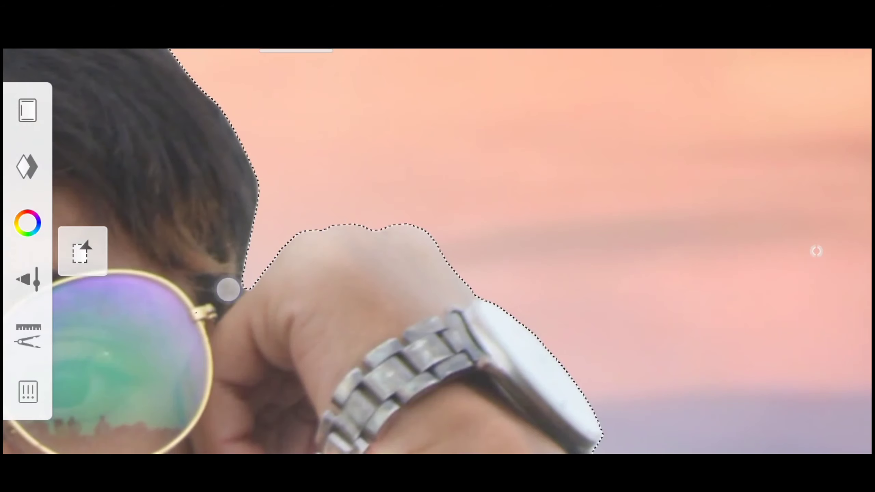
pyautogui.scroll(1, 228, 290)
pyautogui.scroll(-5, 364, 274)
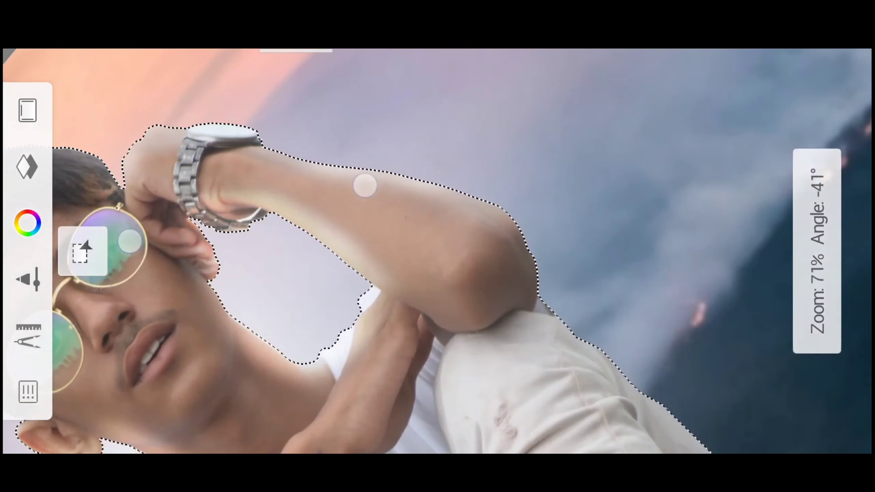
pyautogui.scroll(-2, 364, 274)
pyautogui.scroll(1, 365, 273)
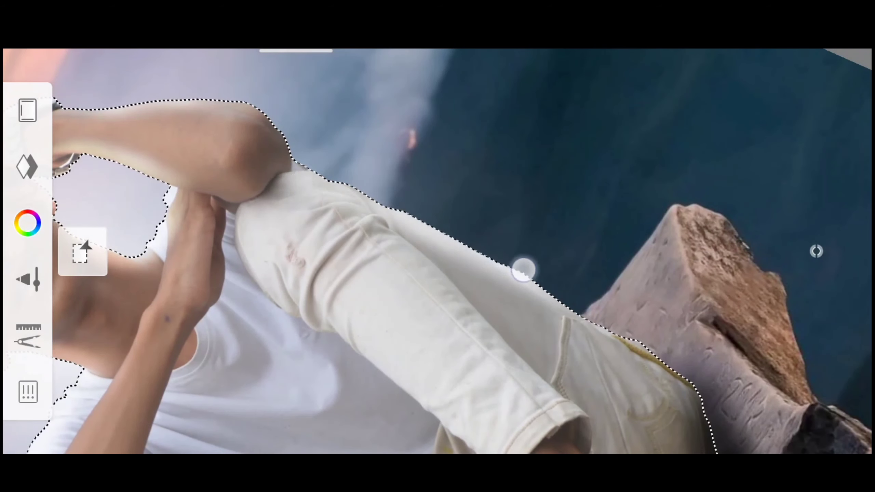
pyautogui.scroll(-3, 623, 324)
pyautogui.scroll(-2, 449, 207)
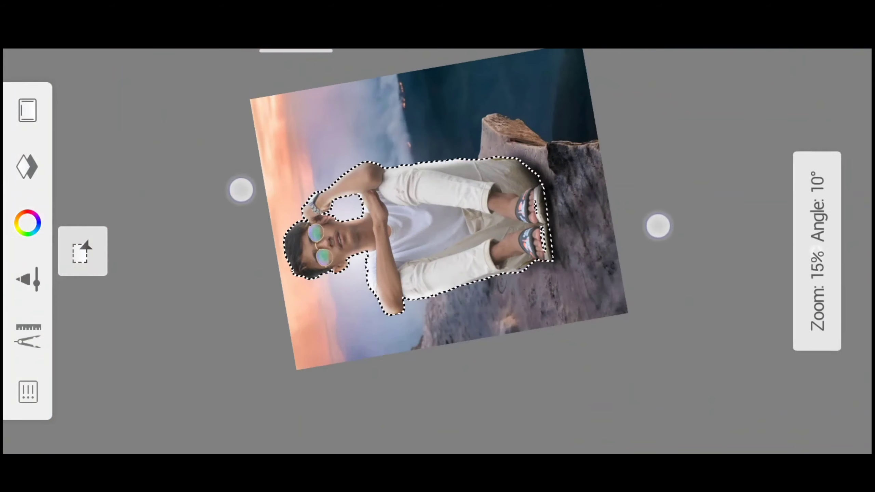
pyautogui.scroll(1, 449, 230)
pyautogui.scroll(1, 461, 211)
pyautogui.scroll(2, 461, 211)
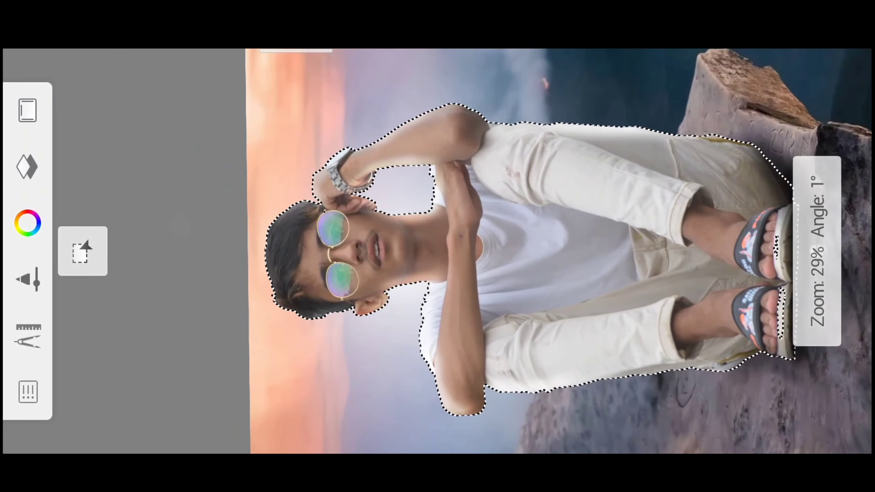
pyautogui.scroll(1, 451, 203)
pyautogui.scroll(-1, 410, 233)
pyautogui.scroll(-1, 447, 196)
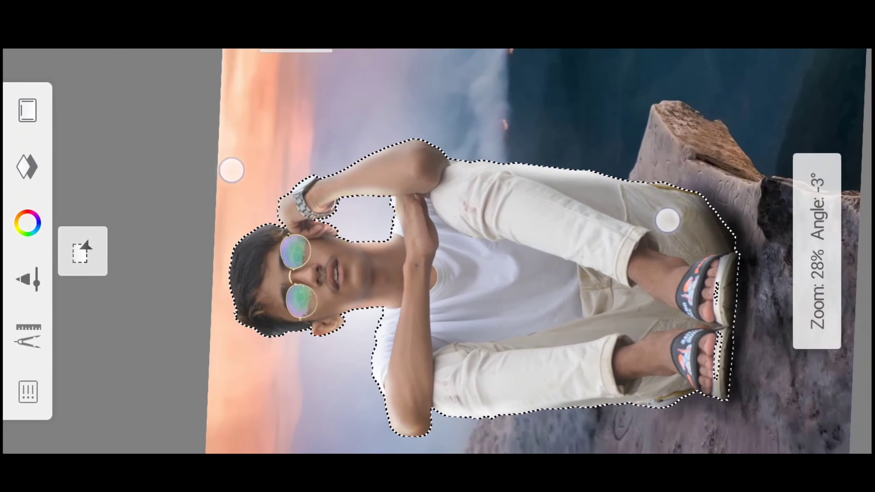
# Step: Clear the selection around the figure
pyautogui.click(83, 250)
pyautogui.click(81, 380)
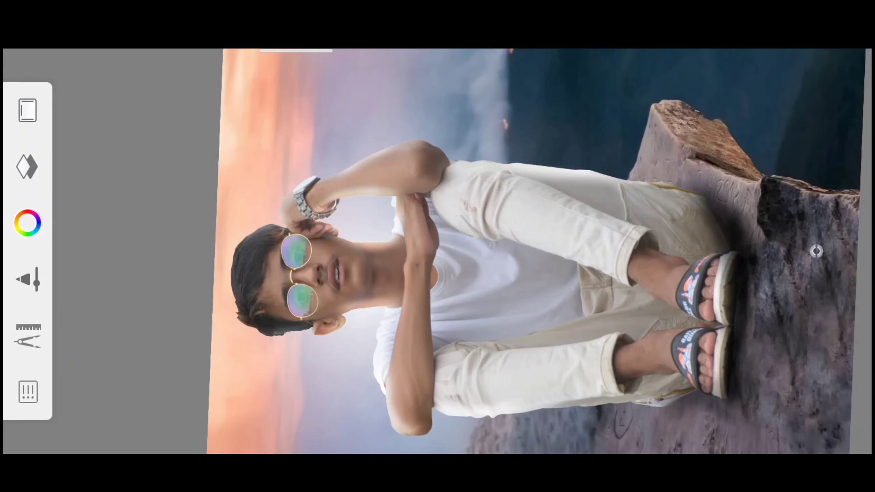
pyautogui.scroll(-2, 505, 169)
pyautogui.scroll(1, 508, 181)
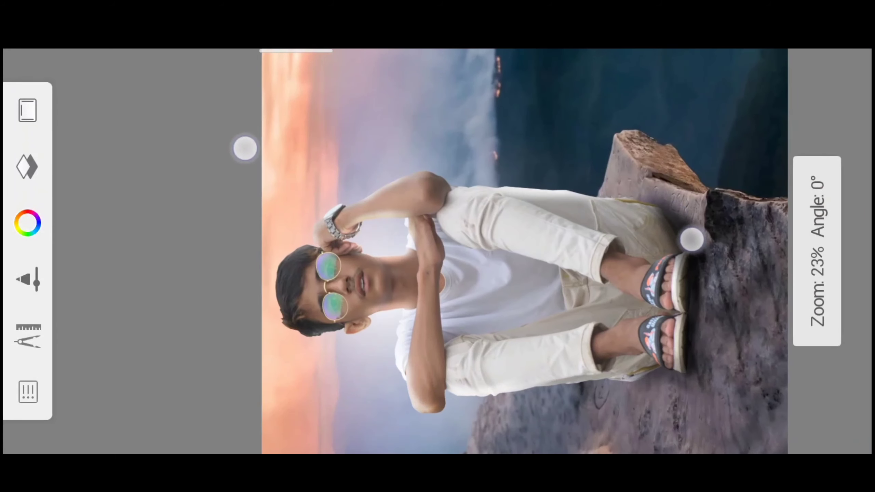
# Step: Add a new blank layer on top and set its blend mode to Overlay
pyautogui.click(33, 160)
pyautogui.click(238, 111)
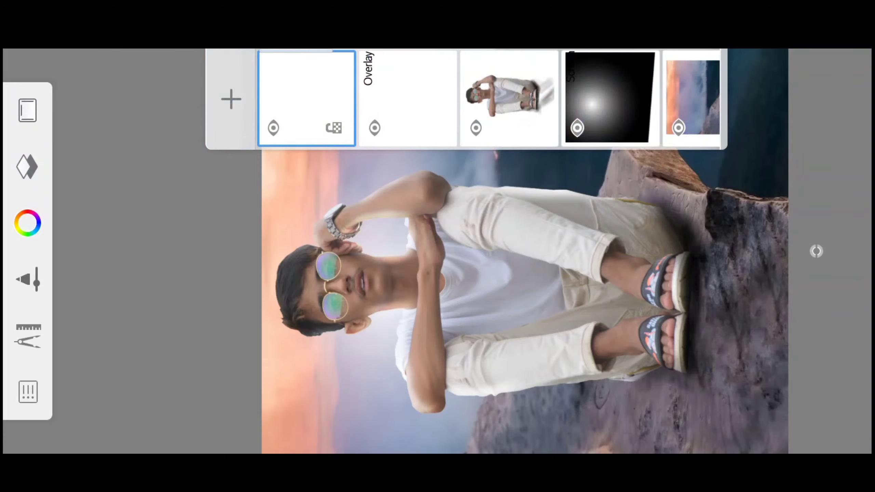
pyautogui.click(298, 87)
pyautogui.click(429, 162)
pyautogui.click(636, 359)
# Step: Choose white as the painting colour and bring up the brush settings
pyautogui.scroll(5, 438, 251)
pyautogui.scroll(3, 437, 251)
pyautogui.click(28, 223)
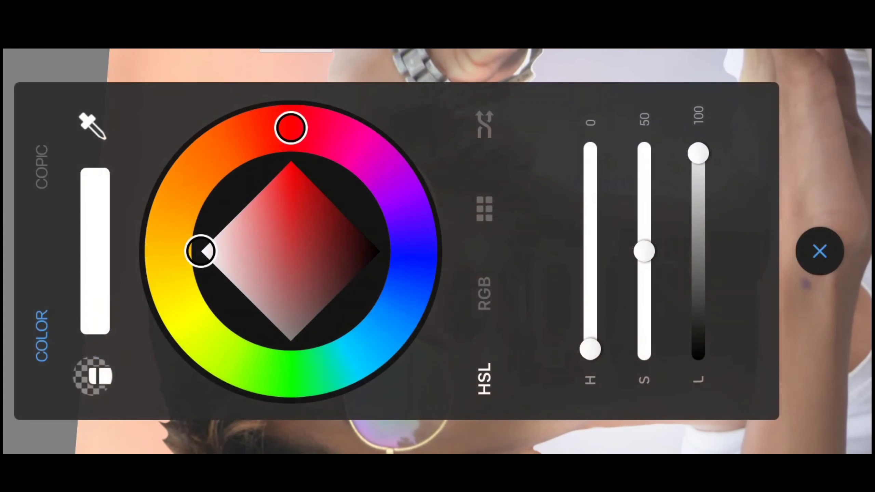
pyautogui.click(815, 250)
pyautogui.click(29, 280)
pyautogui.click(818, 250)
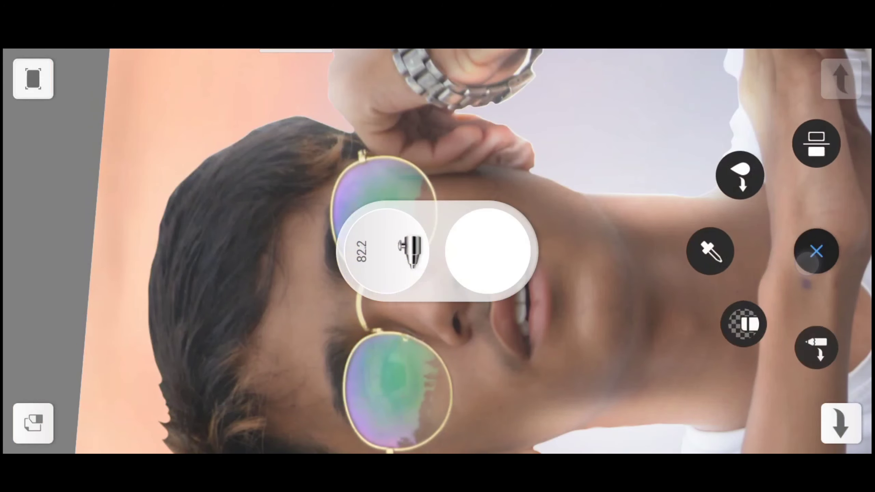
pyautogui.moveTo(427, 245); pyautogui.dragTo(444, 340)
pyautogui.scroll(3, 381, 161)
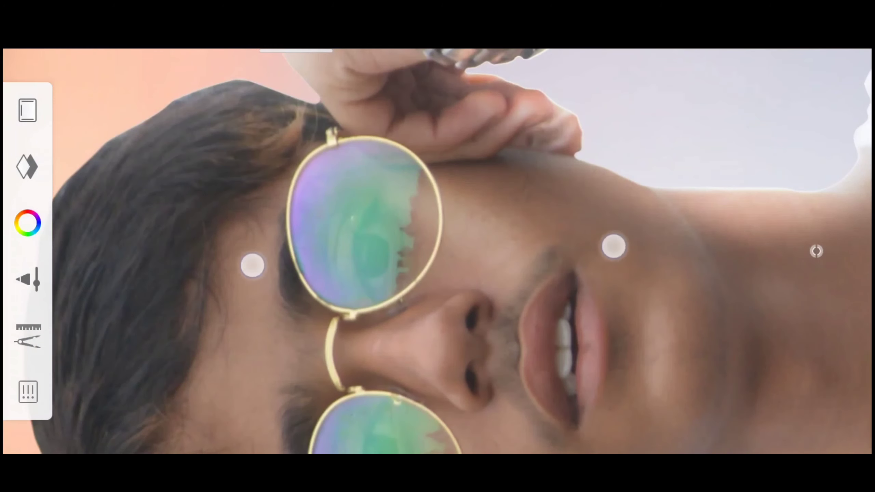
pyautogui.scroll(2, 433, 255)
pyautogui.scroll(-1, 520, 321)
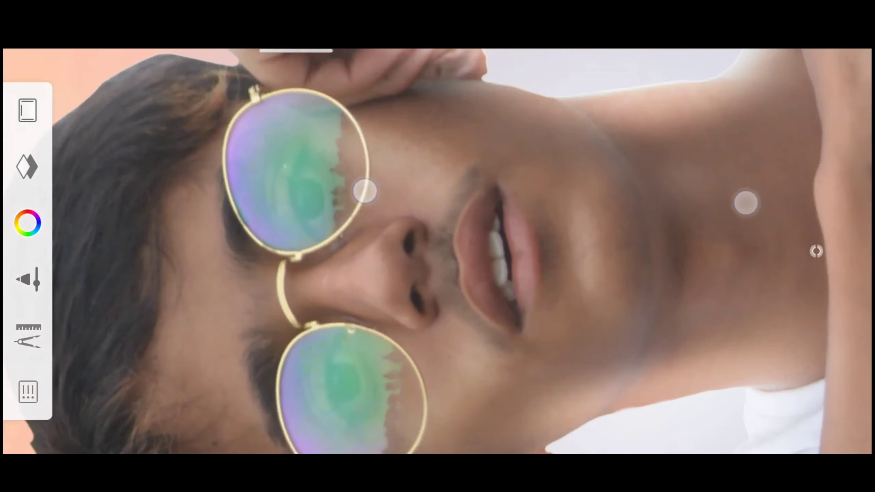
pyautogui.scroll(2, 351, 229)
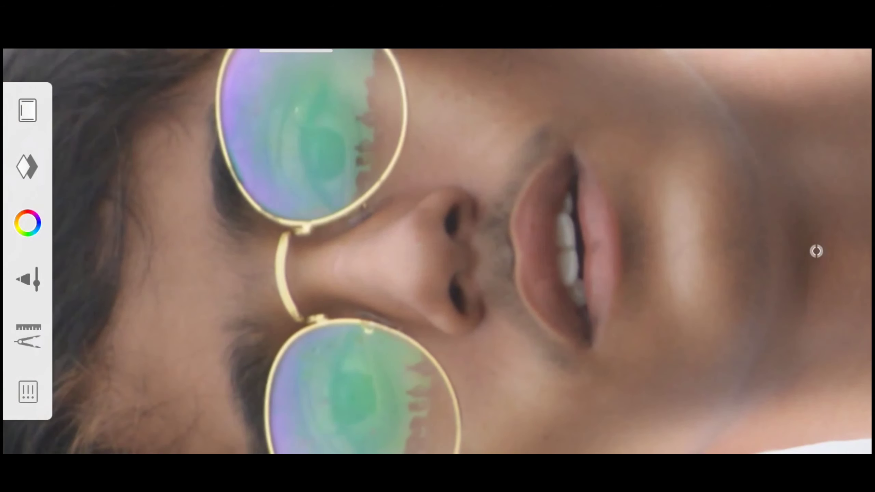
pyautogui.scroll(1, 816, 250)
pyautogui.scroll(2, 403, 314)
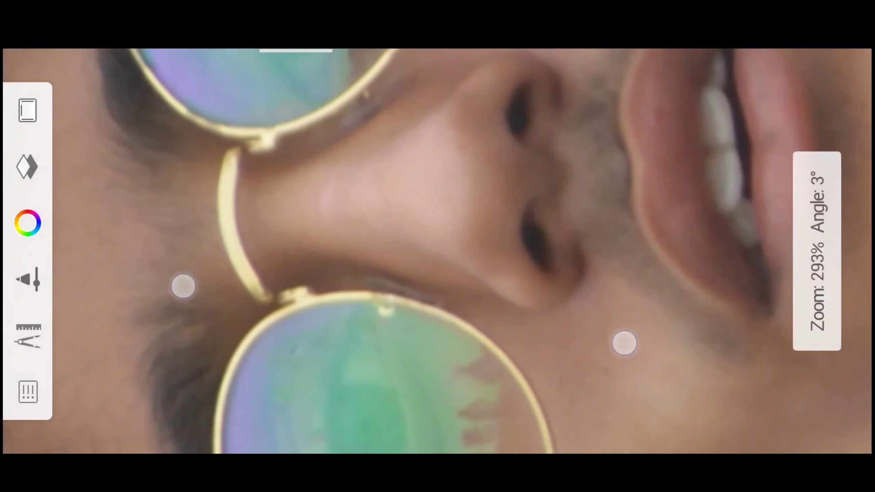
pyautogui.scroll(2, 816, 251)
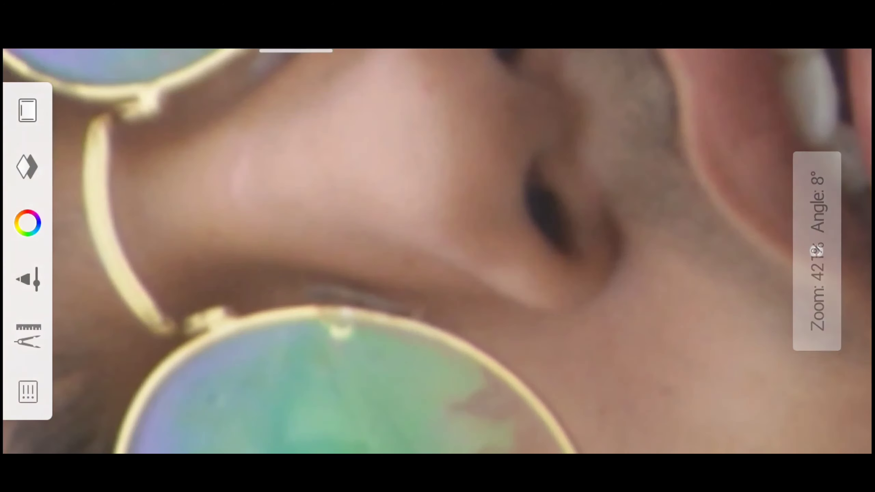
pyautogui.scroll(-2, 394, 177)
pyautogui.scroll(-2, 369, 219)
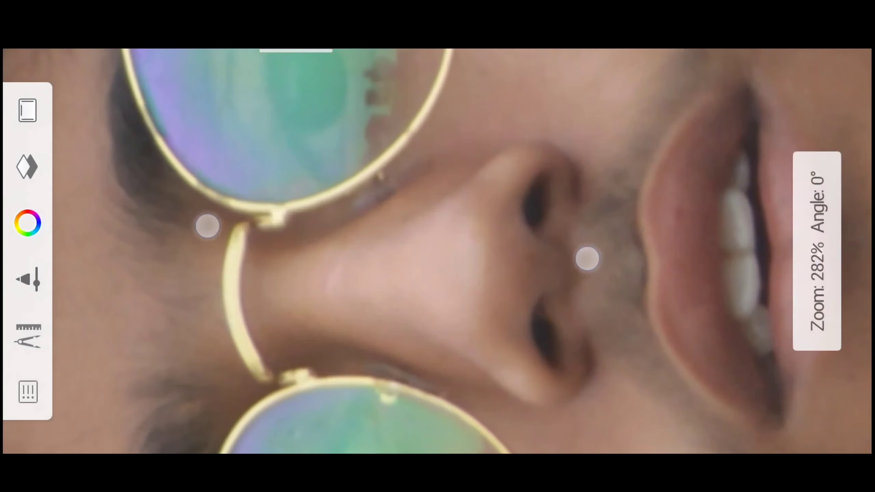
pyautogui.scroll(-3, 462, 379)
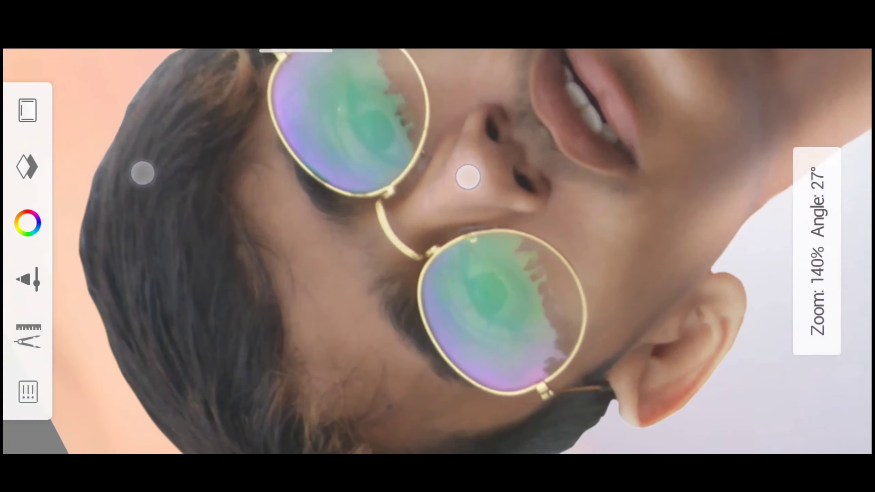
pyautogui.scroll(3, 465, 285)
pyautogui.scroll(2, 380, 186)
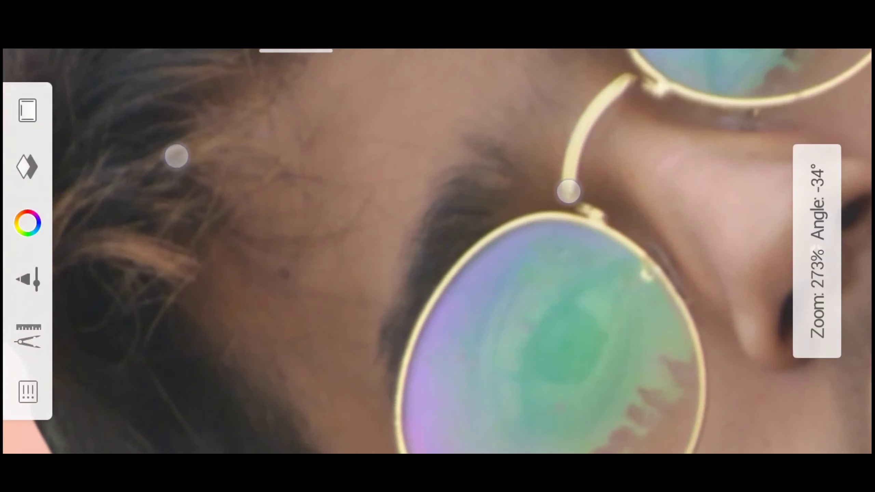
pyautogui.scroll(-2, 395, 287)
pyautogui.click(815, 250)
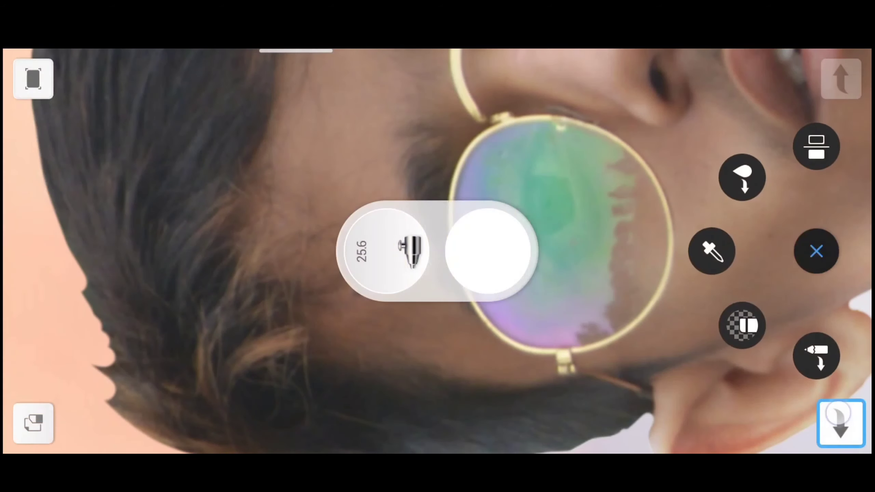
pyautogui.scroll(2, 384, 106)
pyautogui.scroll(-2, 424, 299)
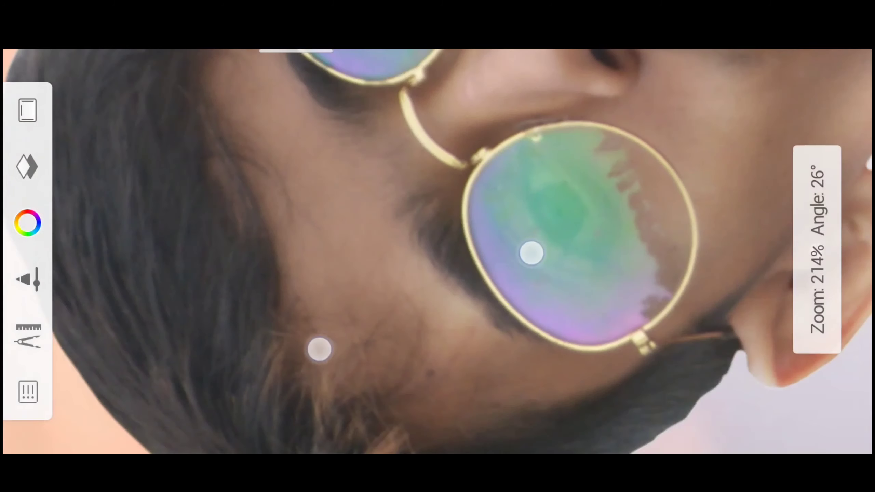
pyautogui.scroll(-5, 163, 225)
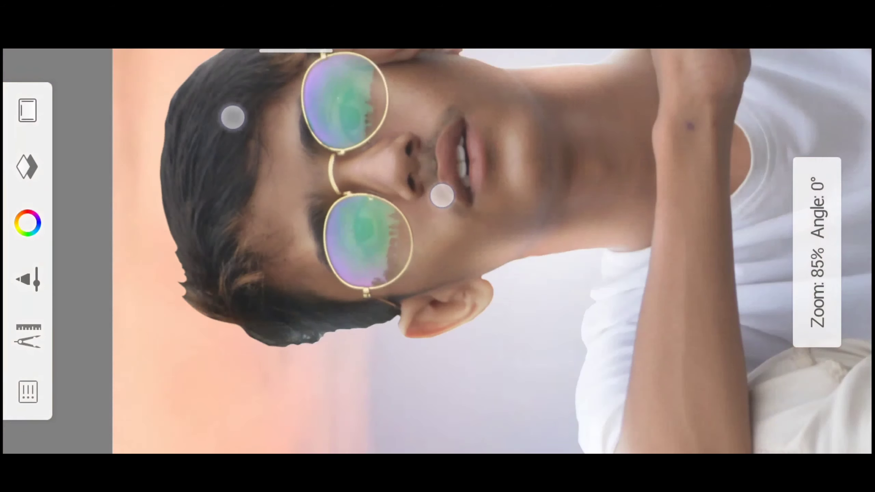
pyautogui.scroll(5, 437, 212)
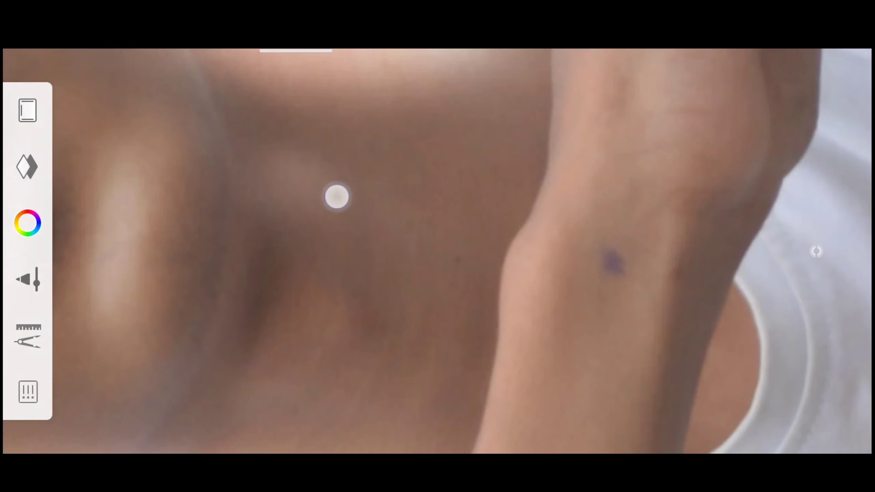
pyautogui.scroll(-1, 336, 196)
pyautogui.scroll(-3, 322, 276)
pyautogui.scroll(-3, 262, 242)
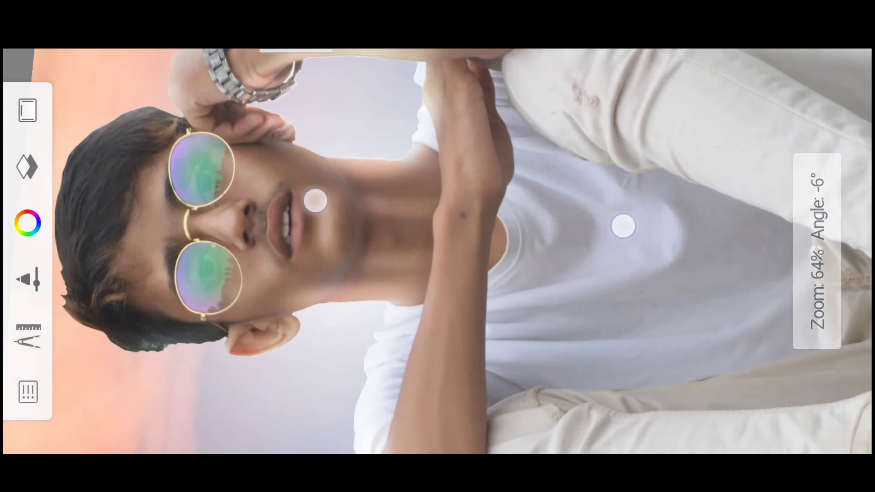
pyautogui.scroll(-2, 314, 200)
pyautogui.scroll(-1, 270, 156)
pyautogui.scroll(1, 410, 176)
pyautogui.scroll(5, 327, 275)
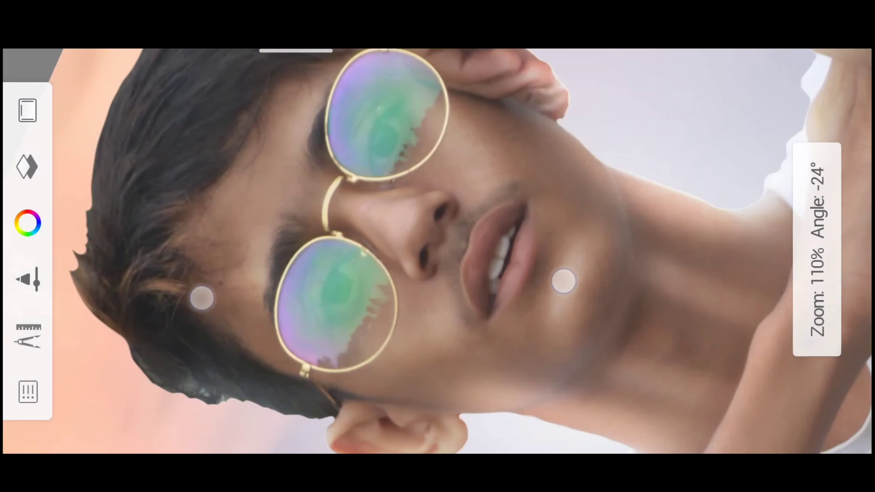
pyautogui.scroll(-3, 382, 289)
pyautogui.scroll(-2, 401, 276)
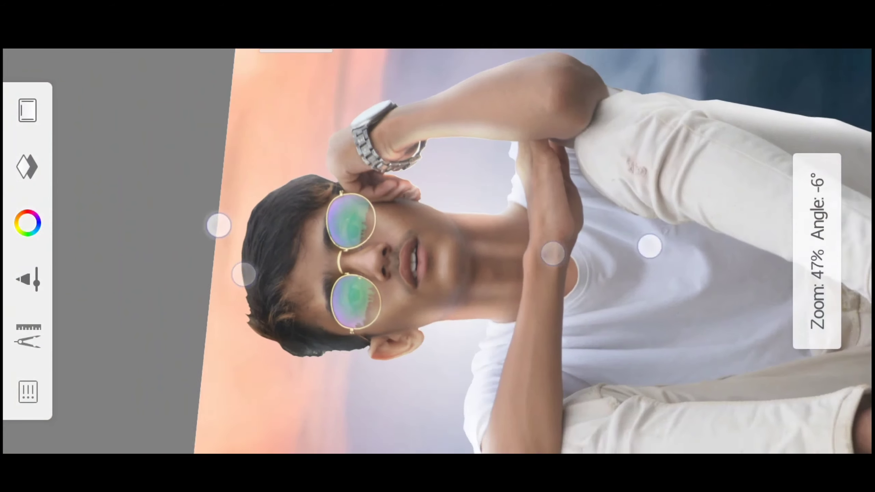
pyautogui.scroll(-1, 413, 237)
pyautogui.scroll(-2, 395, 237)
# Step: Lower the opacity of the top painted layer
pyautogui.scroll(-1, 402, 162)
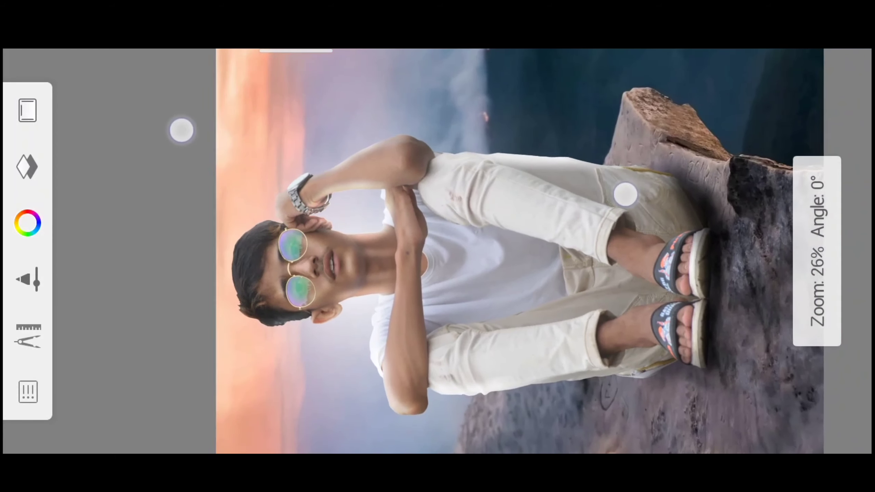
pyautogui.click(27, 167)
pyautogui.click(309, 97)
pyautogui.moveTo(359, 103); pyautogui.dragTo(365, 158)
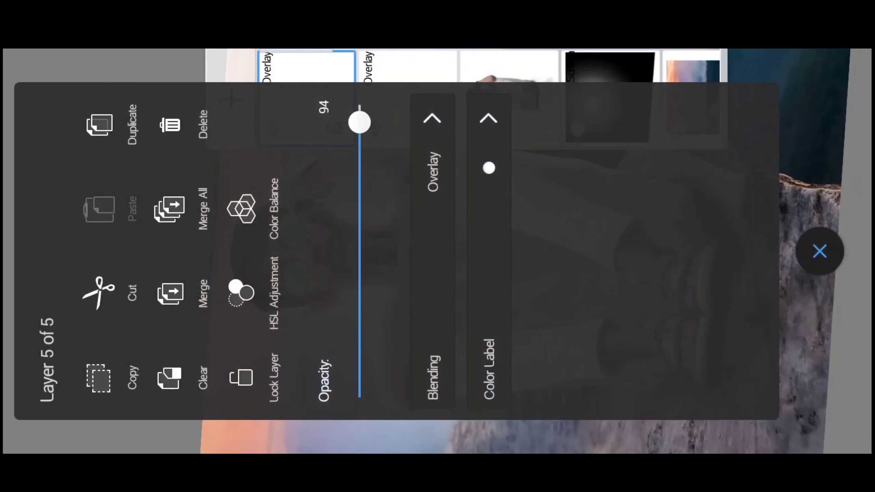
pyautogui.click(818, 250)
# Step: Add a new blank top layer with Overlay blending
pyautogui.scroll(-1, 447, 204)
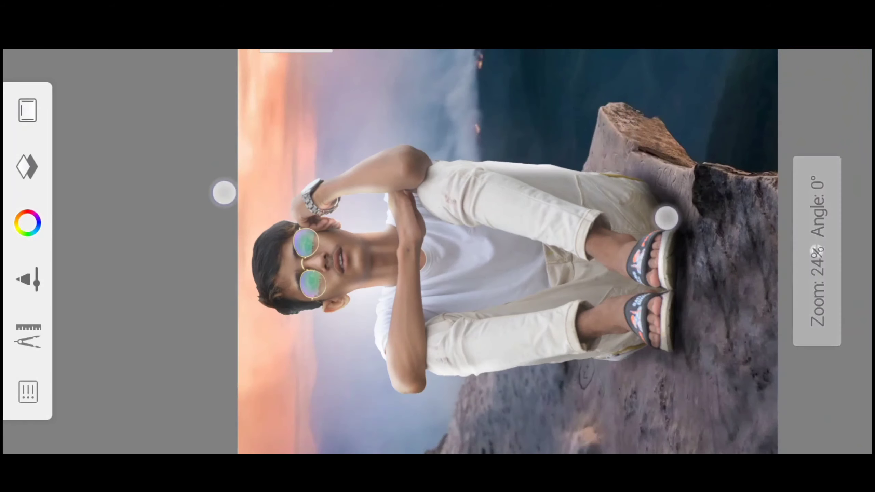
pyautogui.scroll(1, 446, 204)
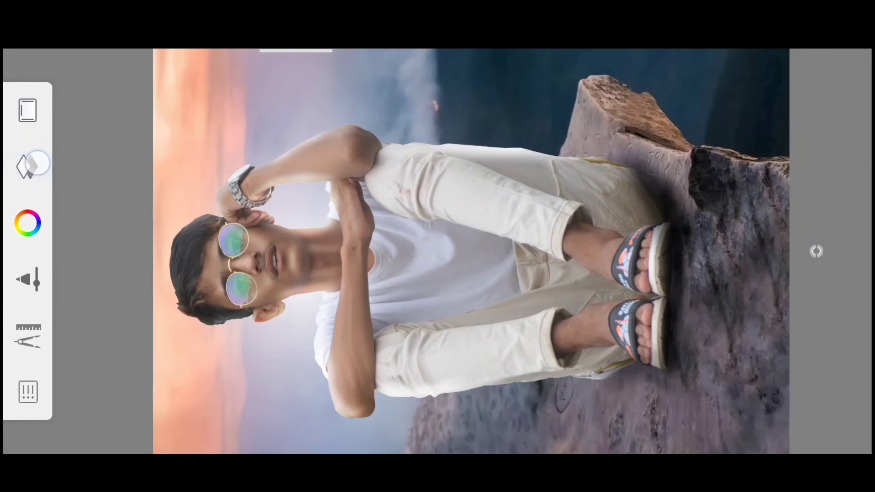
pyautogui.click(38, 163)
pyautogui.click(231, 100)
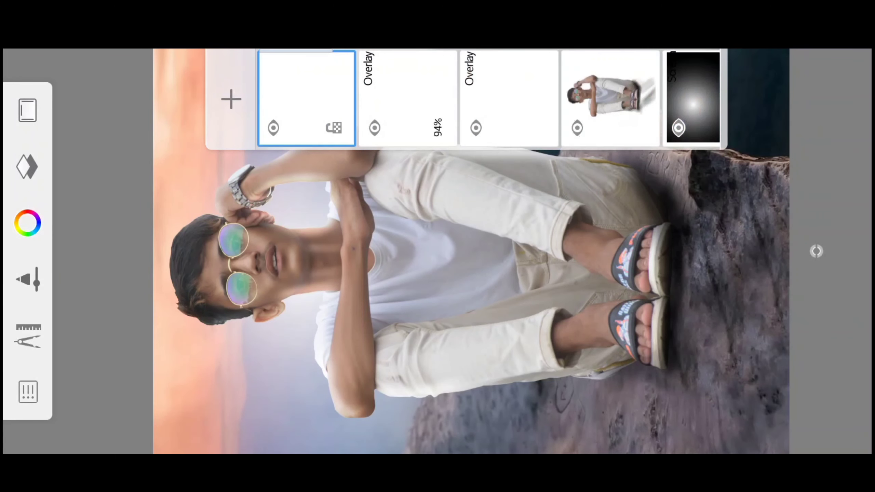
pyautogui.click(307, 96)
pyautogui.click(427, 145)
pyautogui.click(644, 314)
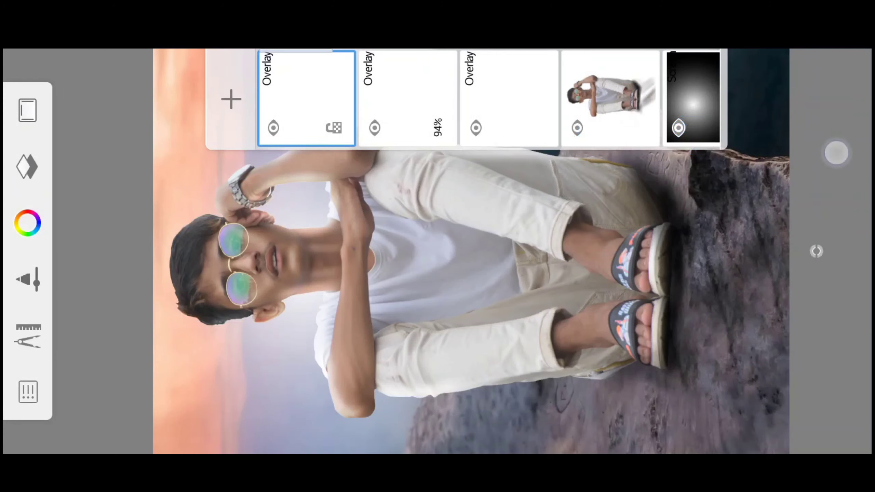
pyautogui.click(835, 150)
pyautogui.scroll(3, 447, 293)
# Step: Keep the current colour and enlarge the brush to about 84%
pyautogui.scroll(2, 437, 258)
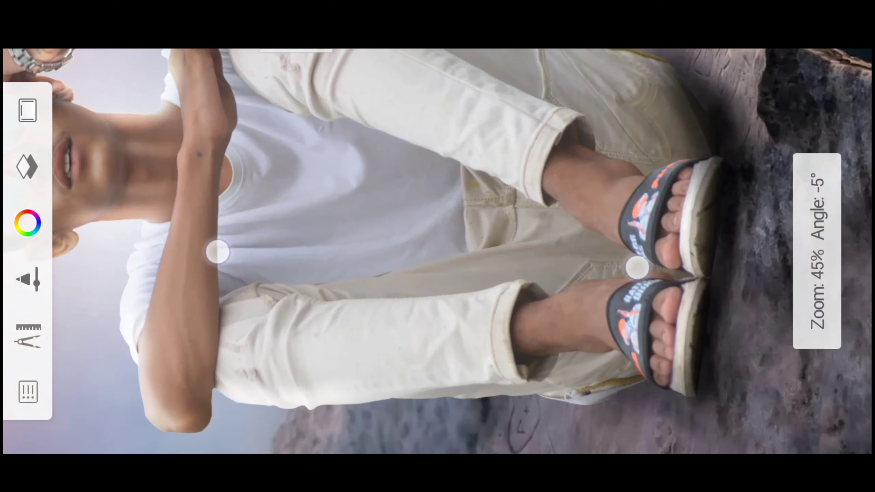
pyautogui.click(27, 222)
pyautogui.click(819, 251)
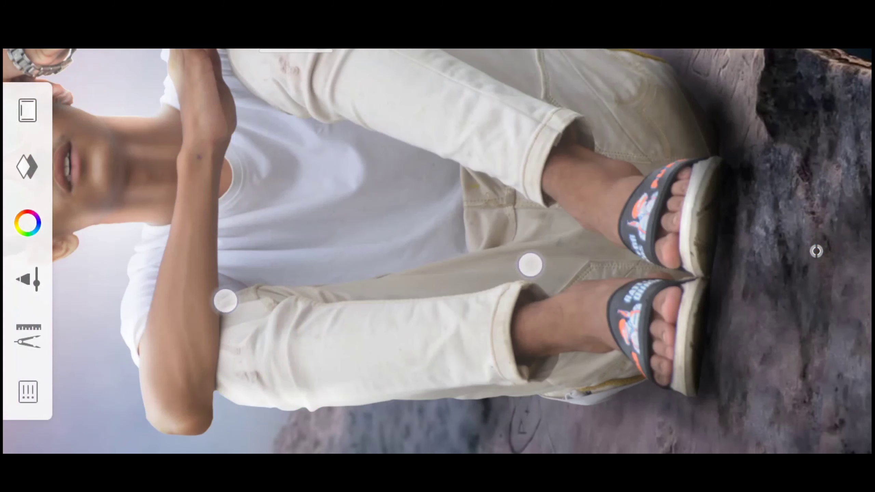
pyautogui.scroll(2, 376, 281)
pyautogui.scroll(2, 351, 255)
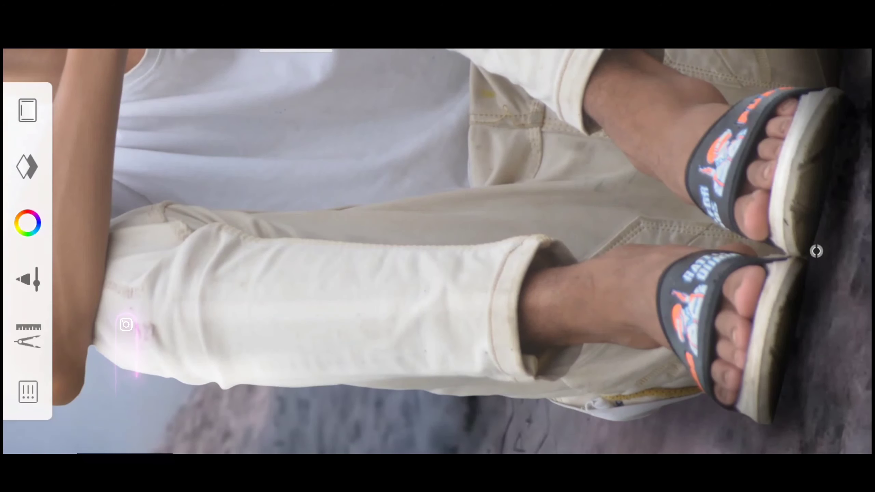
pyautogui.moveTo(833, 207); pyautogui.dragTo(833, 138)
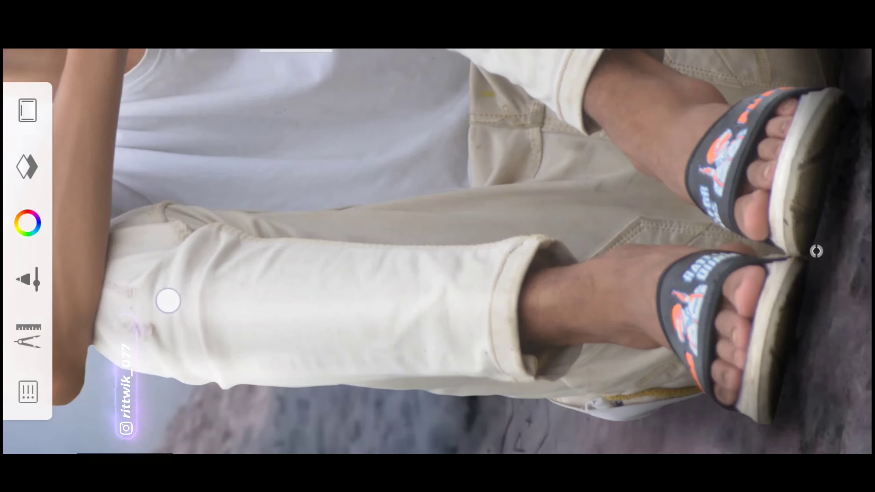
# Step: Paint light over the lower legs and ankles, then rotate the canvas clockwise
pyautogui.moveTo(498, 296); pyautogui.dragTo(398, 302)
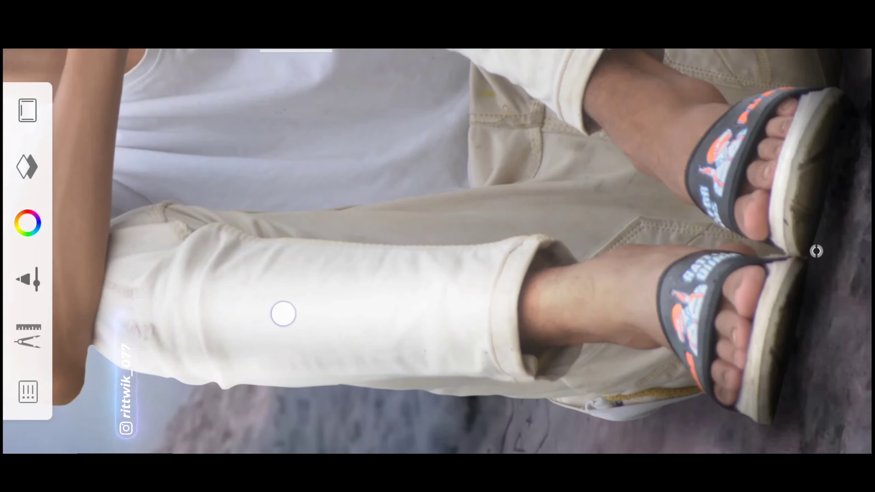
pyautogui.scroll(-3, 104, 296)
pyautogui.scroll(2, 205, 235)
pyautogui.moveTo(205, 234)
pyautogui.mouseDown()
pyautogui.moveTo(457, 250)
pyautogui.moveTo(310, 196)
pyautogui.mouseUp()
pyautogui.scroll(2, 310, 197)
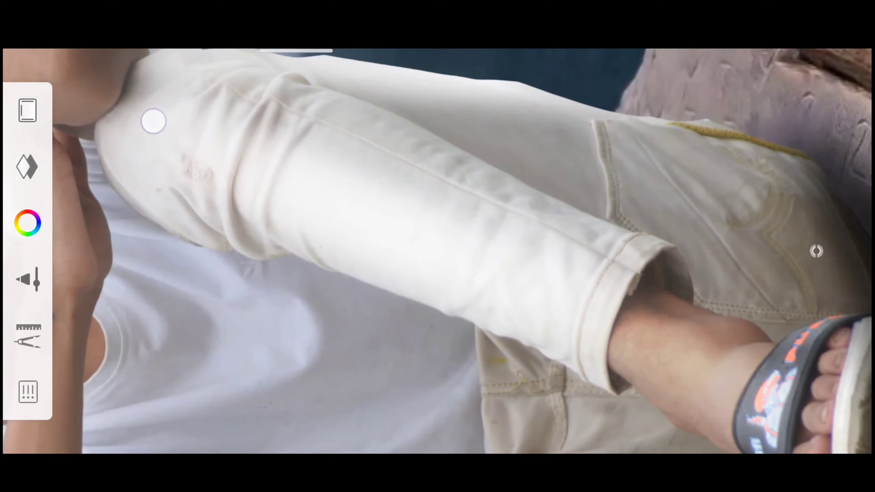
pyautogui.scroll(-3, 369, 225)
pyautogui.scroll(2, 369, 224)
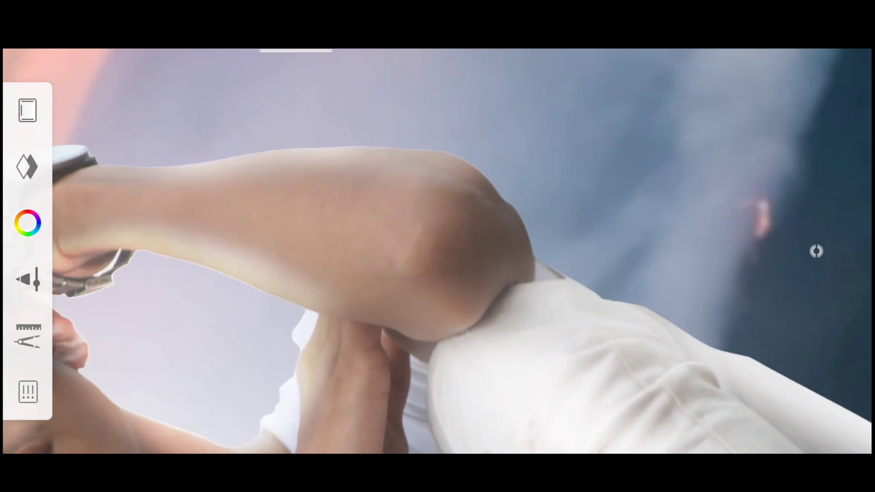
pyautogui.scroll(-4, 349, 260)
pyautogui.moveTo(445, 294)
pyautogui.mouseDown()
pyautogui.moveTo(463, 215)
pyautogui.moveTo(492, 230)
pyautogui.moveTo(434, 332)
pyautogui.moveTo(498, 186)
pyautogui.moveTo(482, 241)
pyautogui.moveTo(605, 205)
pyautogui.moveTo(636, 230)
pyautogui.moveTo(814, 250)
pyautogui.moveTo(629, 227)
pyautogui.moveTo(649, 210)
pyautogui.moveTo(648, 231)
pyautogui.mouseUp()
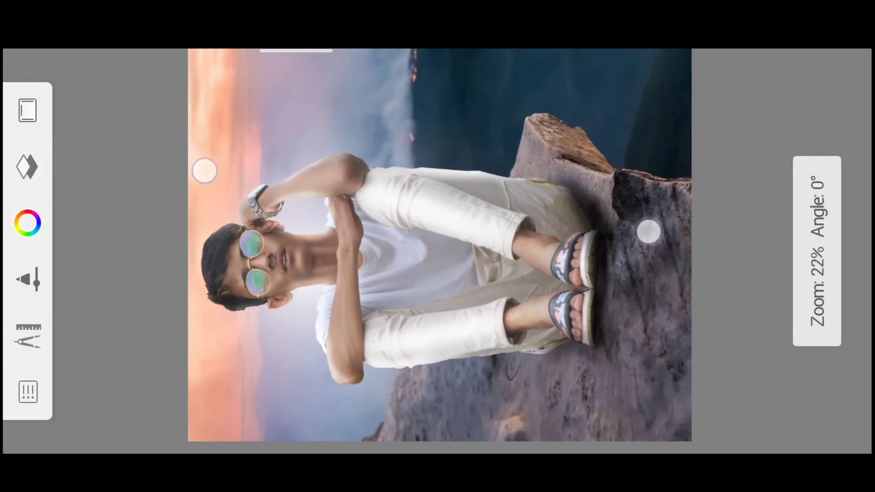
# Step: Add a new top layer with Overlay blending
pyautogui.click(27, 167)
pyautogui.click(230, 99)
pyautogui.click(302, 69)
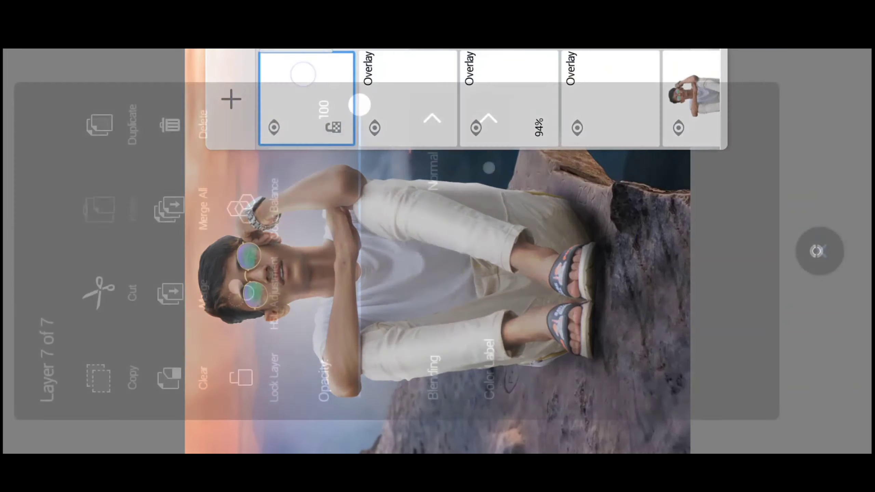
pyautogui.click(431, 136)
pyautogui.click(635, 332)
# Step: Pick a near-white colour and set the brush size to 130.2
pyautogui.click(27, 222)
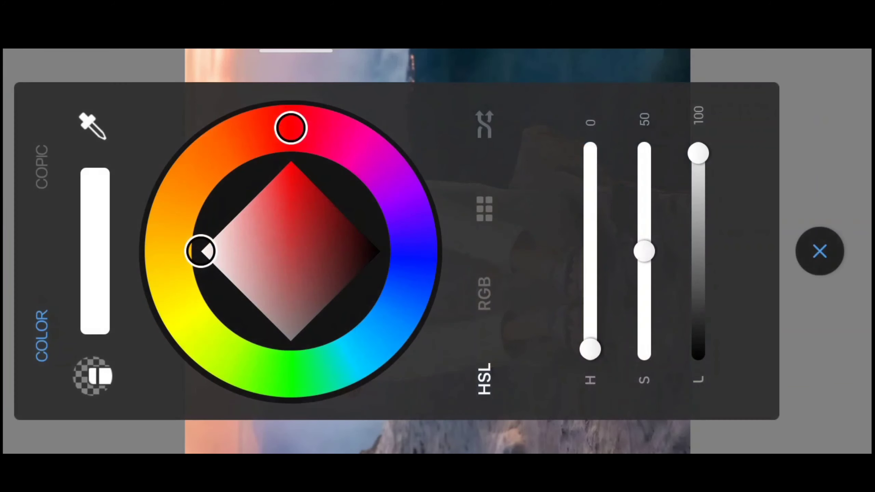
pyautogui.moveTo(697, 151); pyautogui.dragTo(697, 209)
pyautogui.click(818, 250)
pyautogui.moveTo(482, 260)
pyautogui.mouseDown()
pyautogui.moveTo(604, 261)
pyautogui.moveTo(563, 233)
pyautogui.mouseUp()
pyautogui.moveTo(487, 250); pyautogui.dragTo(489, 382)
pyautogui.click(816, 251)
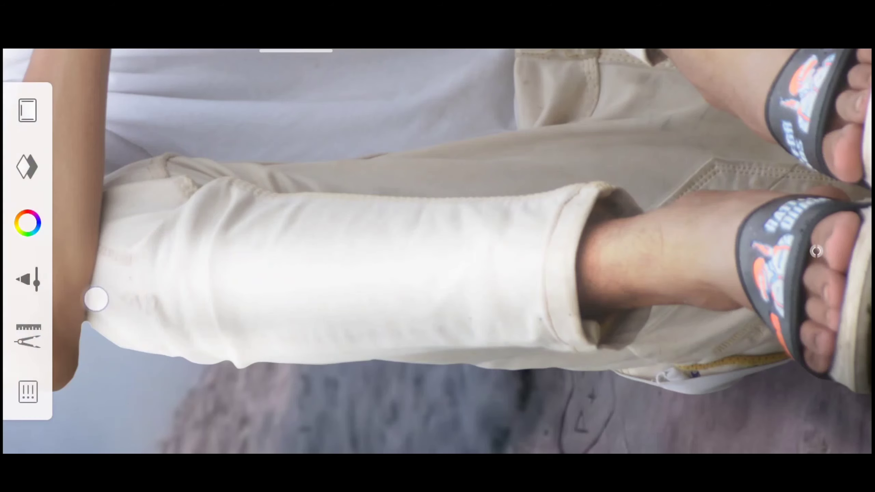
pyautogui.click(413, 338)
pyautogui.moveTo(488, 249); pyautogui.dragTo(487, 148)
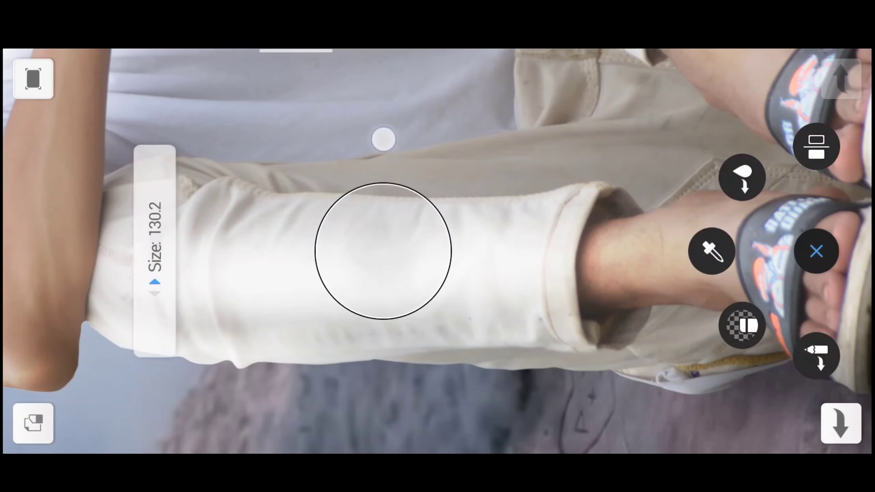
pyautogui.click(337, 330)
# Step: Paint highlights across the trouser legs, then zoom in on the feet and shirt
pyautogui.moveTo(238, 189)
pyautogui.mouseDown()
pyautogui.moveTo(302, 139)
pyautogui.moveTo(241, 158)
pyautogui.mouseUp()
pyautogui.moveTo(631, 260); pyautogui.dragTo(336, 170)
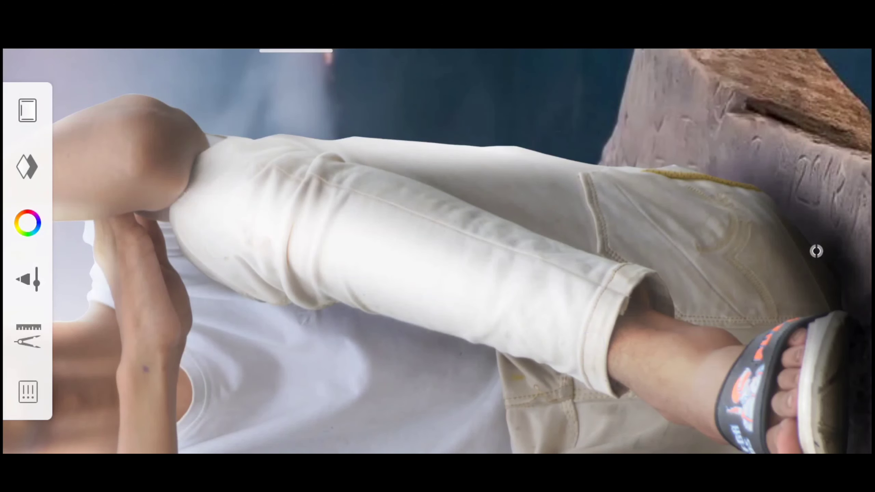
pyautogui.moveTo(482, 206)
pyautogui.mouseDown()
pyautogui.moveTo(373, 199)
pyautogui.moveTo(285, 226)
pyautogui.moveTo(261, 252)
pyautogui.moveTo(155, 238)
pyautogui.moveTo(636, 299)
pyautogui.mouseUp()
pyautogui.moveTo(681, 279); pyautogui.dragTo(458, 237)
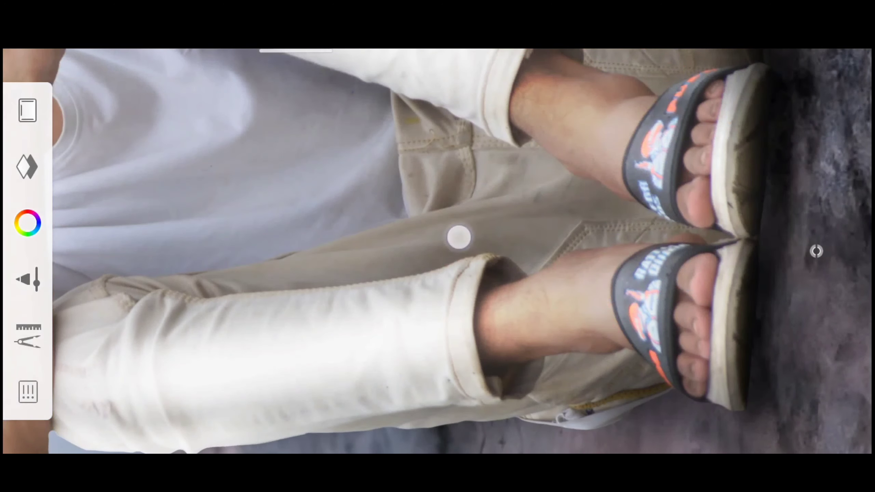
pyautogui.moveTo(597, 174); pyautogui.dragTo(606, 269)
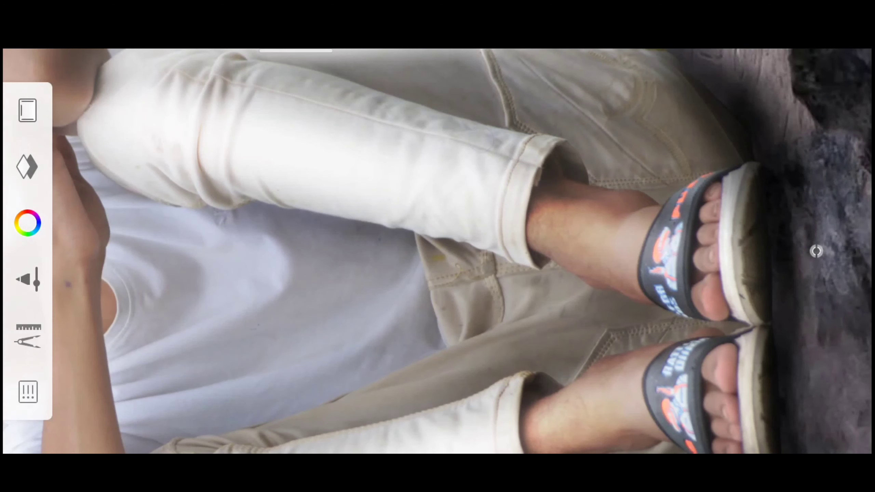
pyautogui.moveTo(237, 286)
pyautogui.mouseDown()
pyautogui.moveTo(341, 248)
pyautogui.moveTo(210, 195)
pyautogui.mouseUp()
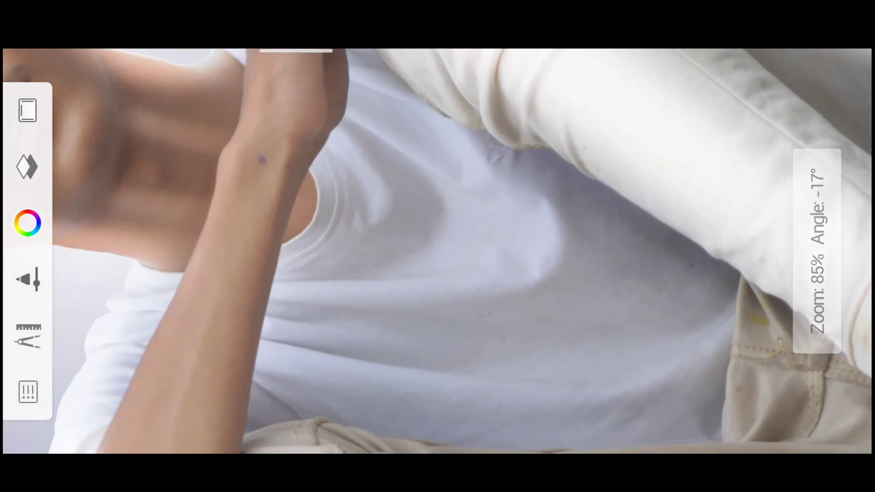
# Step: Set the top layer to Overlay blending and check the brush and colour settings
pyautogui.click(306, 98)
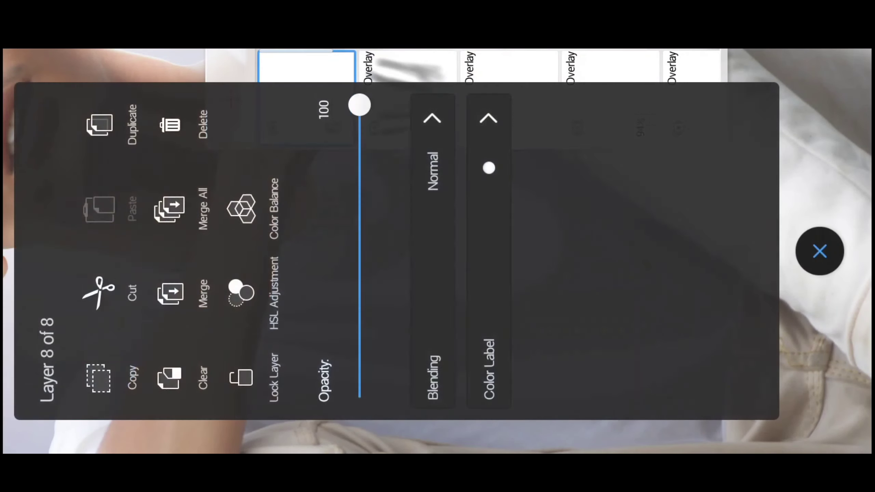
pyautogui.click(423, 148)
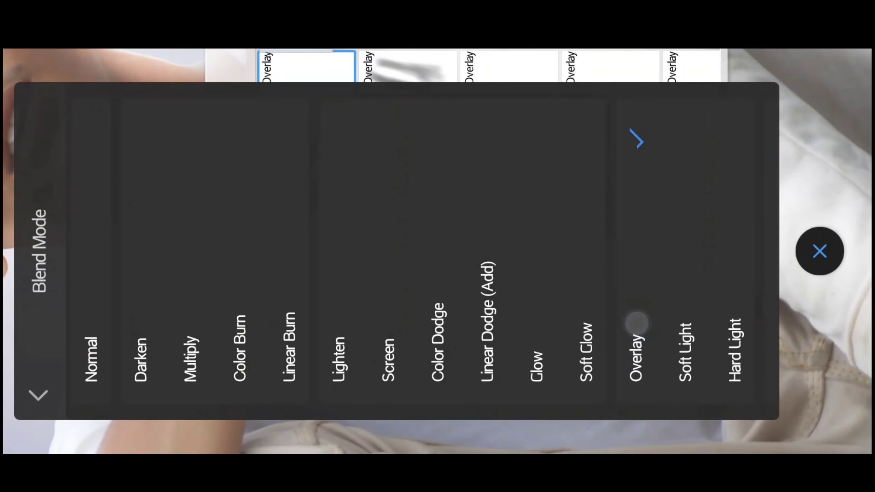
pyautogui.click(636, 322)
pyautogui.click(27, 338)
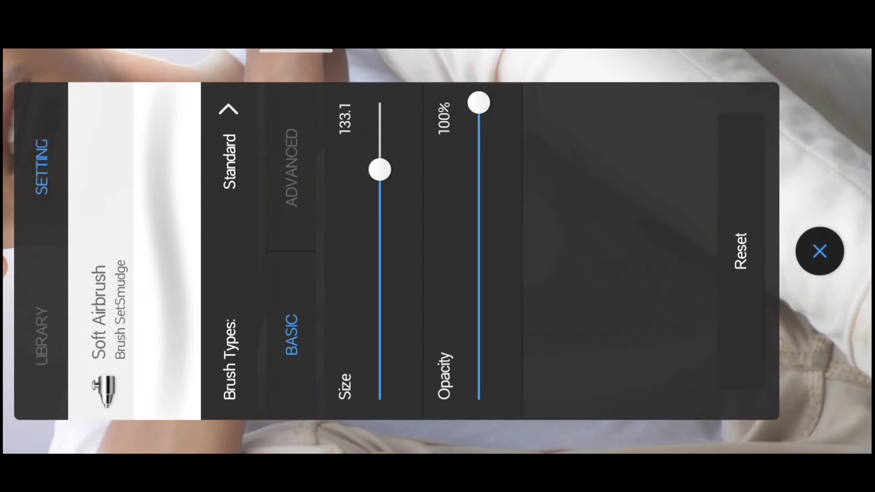
pyautogui.click(819, 251)
pyautogui.click(27, 221)
pyautogui.click(818, 252)
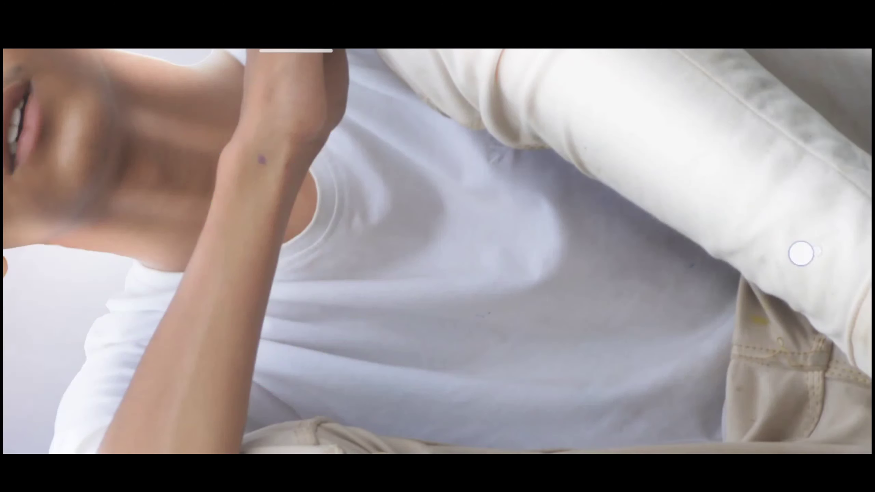
# Step: Inspect the shirt, chest and lap, then show the layer stack with the new blank layer
pyautogui.moveTo(482, 262); pyautogui.dragTo(532, 295)
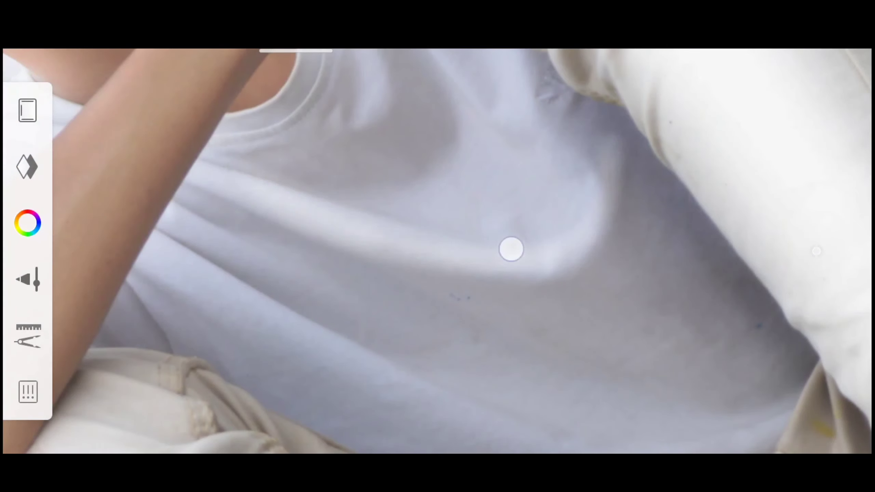
pyautogui.moveTo(511, 248); pyautogui.dragTo(489, 143)
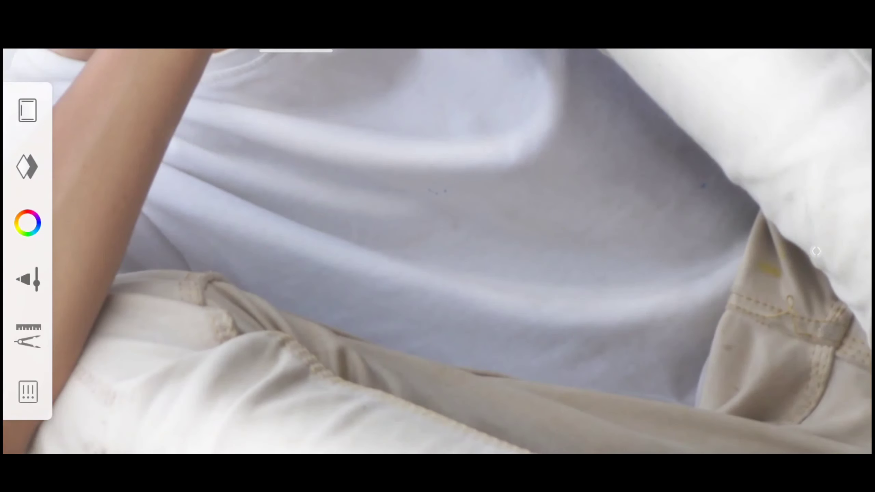
pyautogui.moveTo(424, 209); pyautogui.dragTo(572, 250)
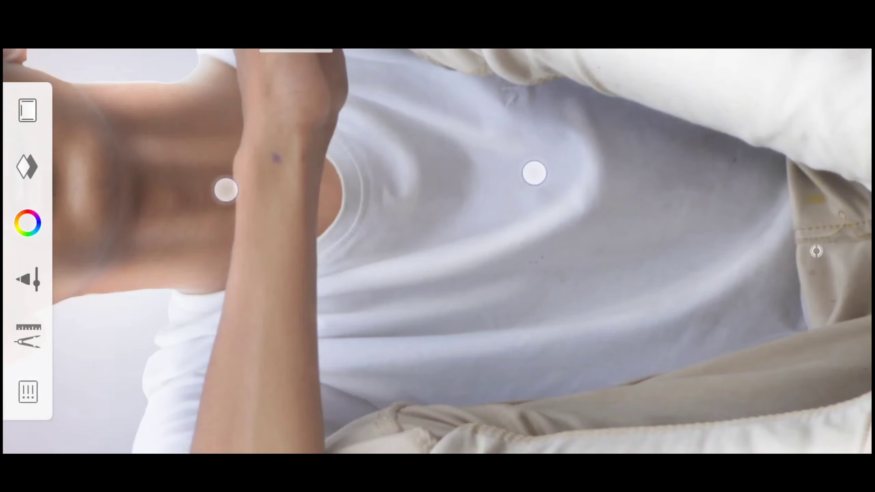
pyautogui.scroll(-5, 379, 180)
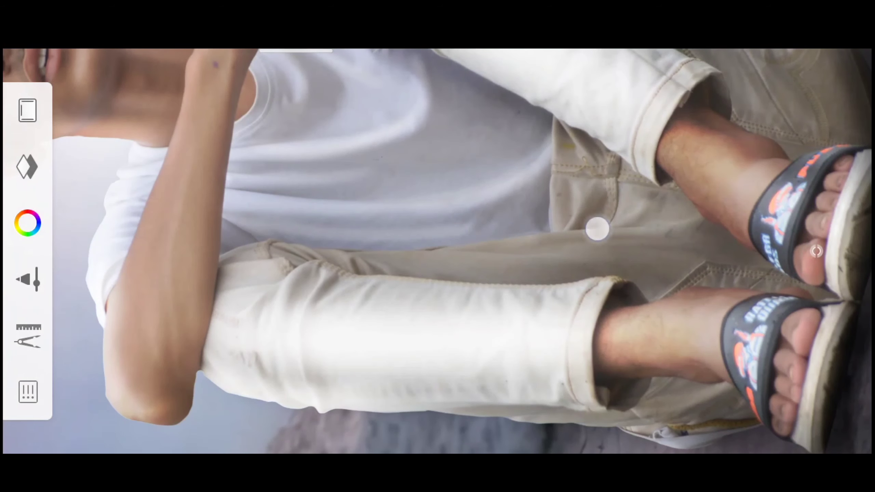
pyautogui.scroll(-5, 483, 162)
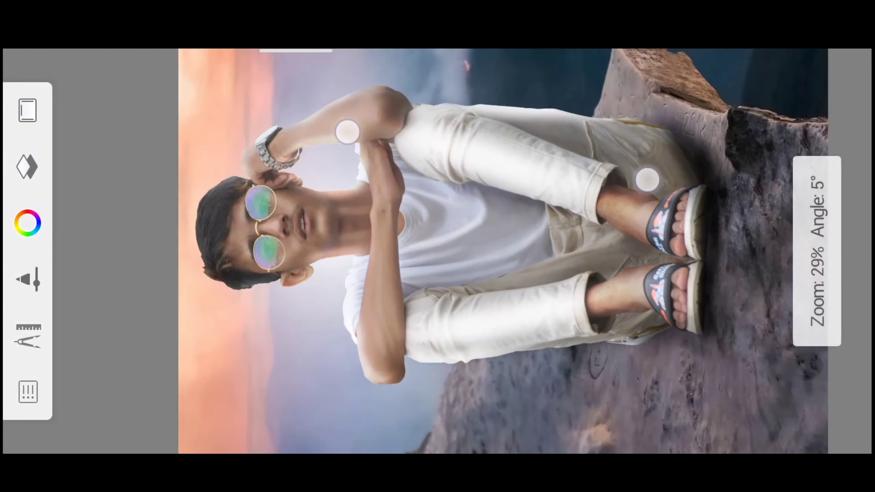
pyautogui.scroll(5, 413, 189)
pyautogui.scroll(5, 391, 153)
pyautogui.scroll(-5, 447, 186)
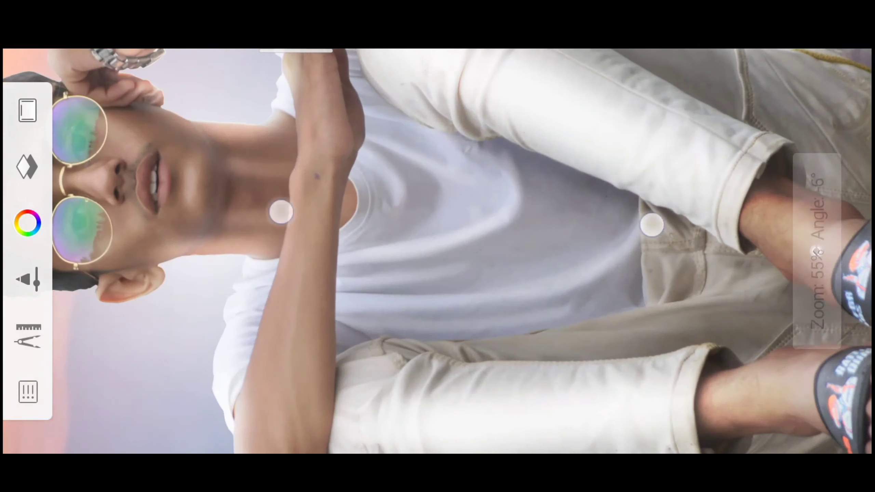
pyautogui.scroll(3, 476, 234)
pyautogui.scroll(-3, 476, 252)
pyautogui.scroll(-2, 482, 193)
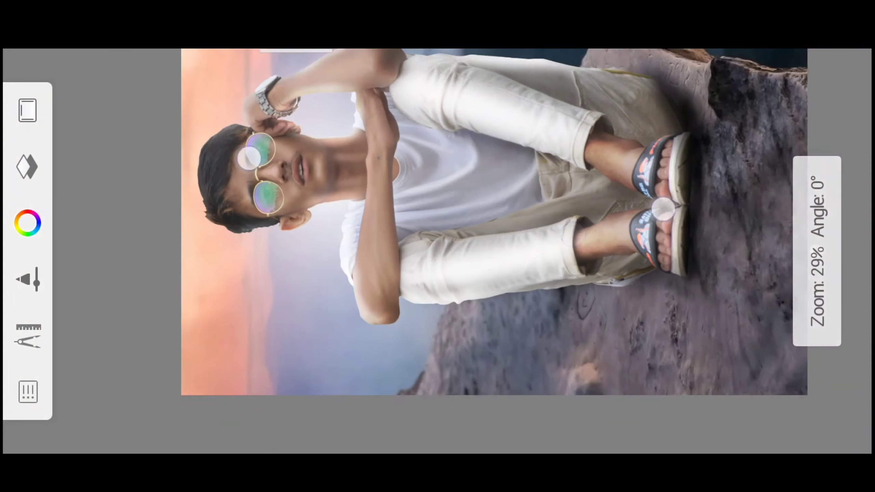
pyautogui.scroll(-2, 465, 176)
pyautogui.scroll(-2, 506, 155)
pyautogui.scroll(1, 507, 154)
pyautogui.scroll(1, 494, 152)
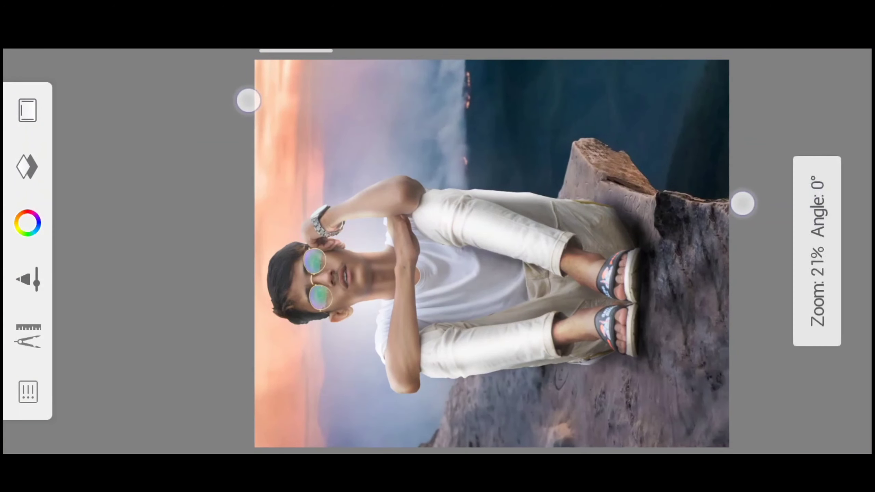
pyautogui.click(27, 165)
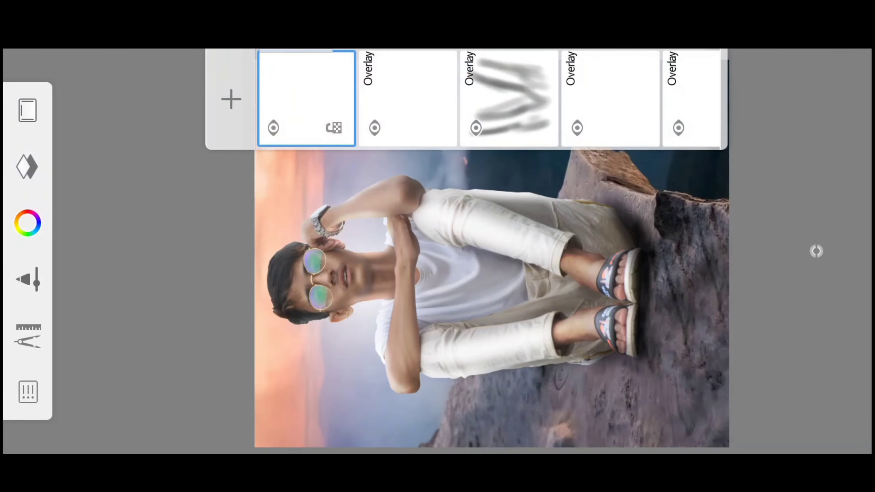
# Step: Set Layer 9's blend mode to Overlay and choose black as the paint colour
pyautogui.click(329, 78)
pyautogui.click(422, 137)
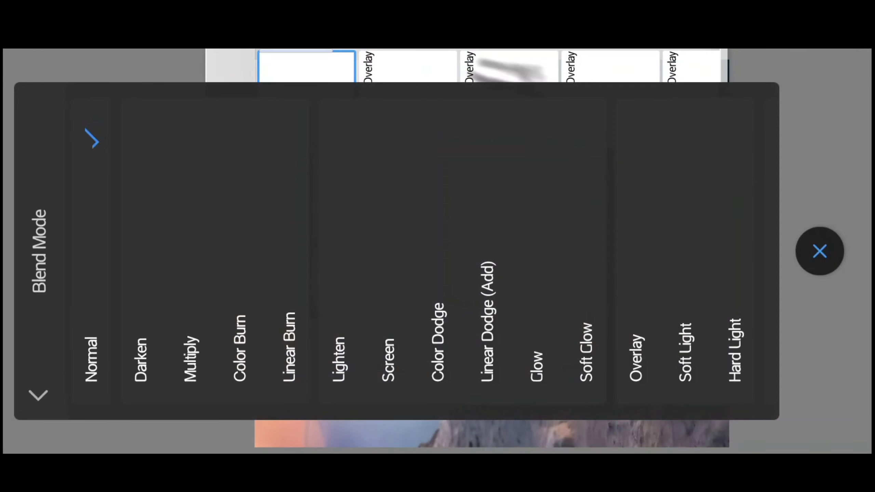
pyautogui.click(631, 316)
pyautogui.scroll(3, 468, 272)
pyautogui.scroll(3, 468, 272)
pyautogui.click(28, 223)
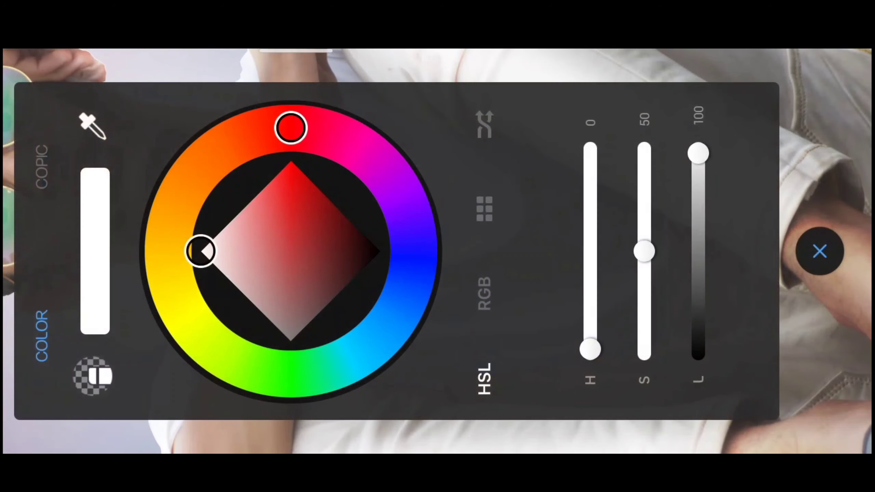
pyautogui.moveTo(696, 150); pyautogui.dragTo(697, 348)
pyautogui.click(816, 250)
# Step: Airbrush black shading at size 58.7 into the white shirt's folds
pyautogui.scroll(3, 479, 210)
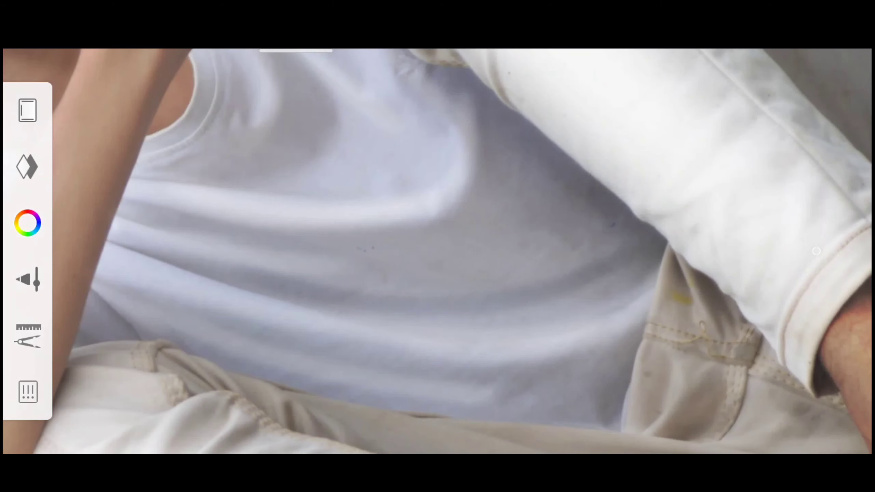
pyautogui.click(344, 307)
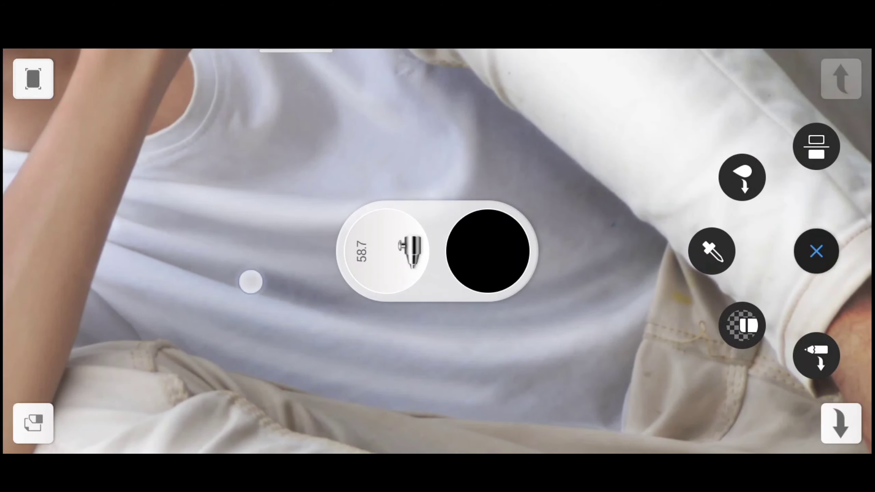
pyautogui.click(816, 250)
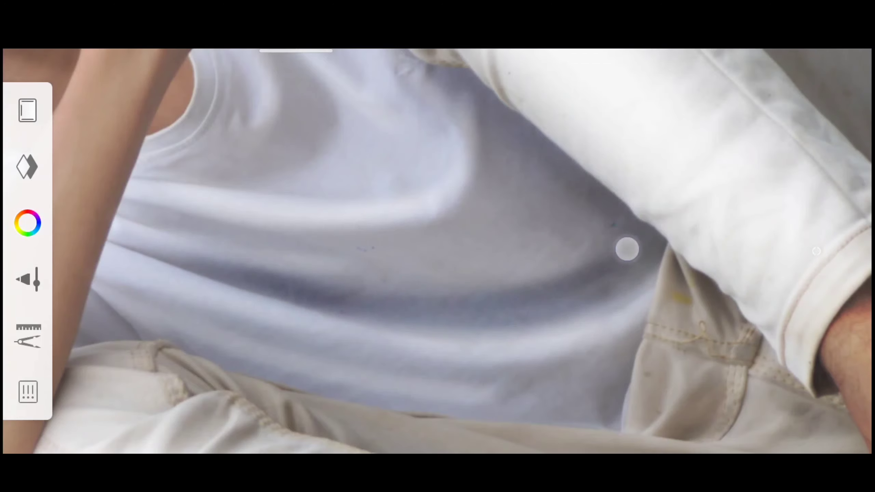
pyautogui.moveTo(428, 129); pyautogui.dragTo(517, 275)
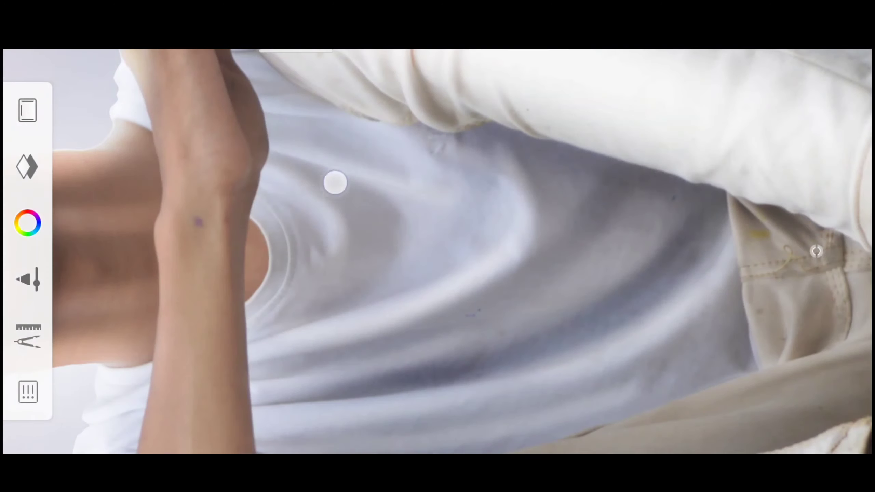
pyautogui.moveTo(610, 297); pyautogui.dragTo(650, 244)
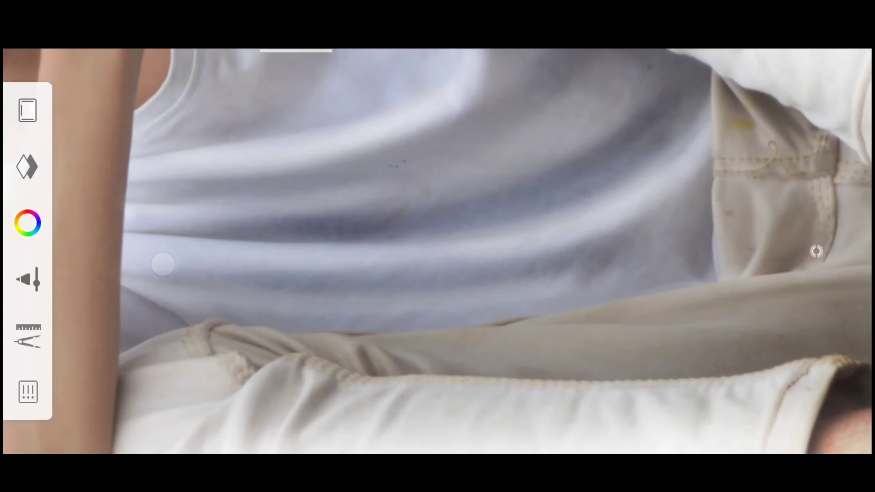
pyautogui.scroll(-5, 163, 263)
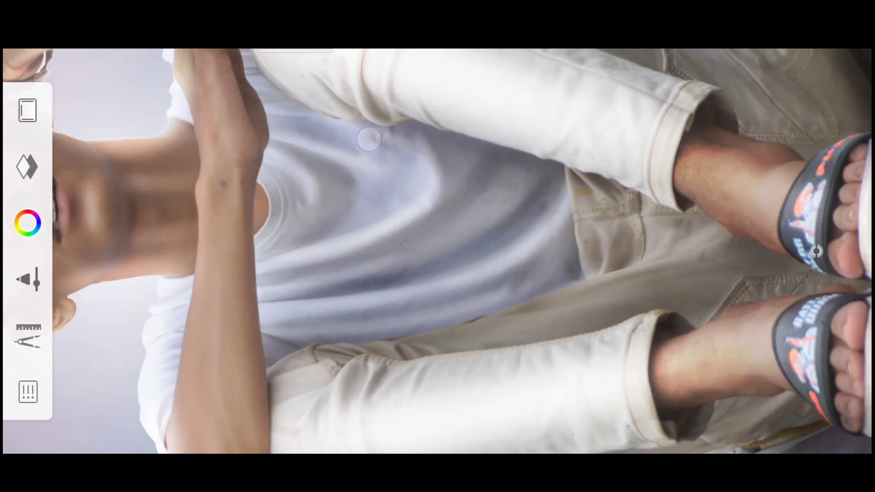
pyautogui.moveTo(368, 138); pyautogui.dragTo(289, 247)
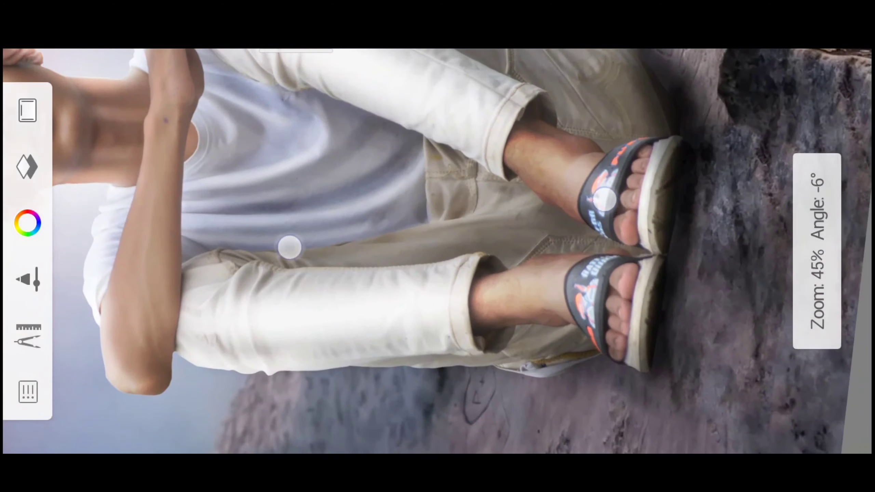
pyautogui.scroll(-5, 290, 247)
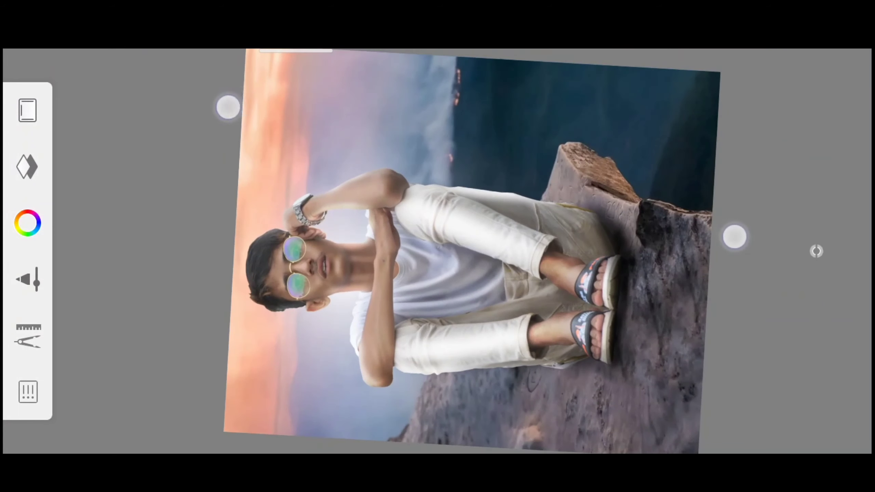
# Step: Lower Overlay Layers 9 and 8 opacity to about 92%, then bring up the main app menu
pyautogui.scroll(2, 486, 166)
pyautogui.click(27, 166)
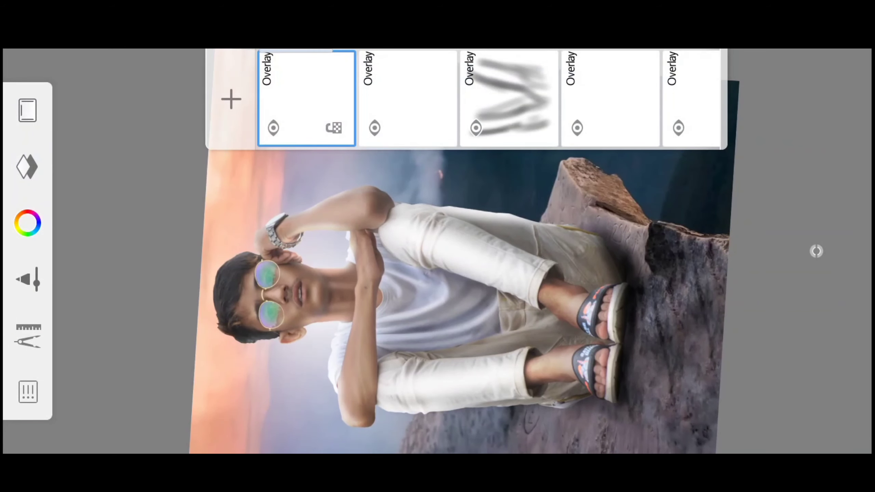
pyautogui.click(306, 98)
pyautogui.moveTo(359, 103); pyautogui.dragTo(360, 157)
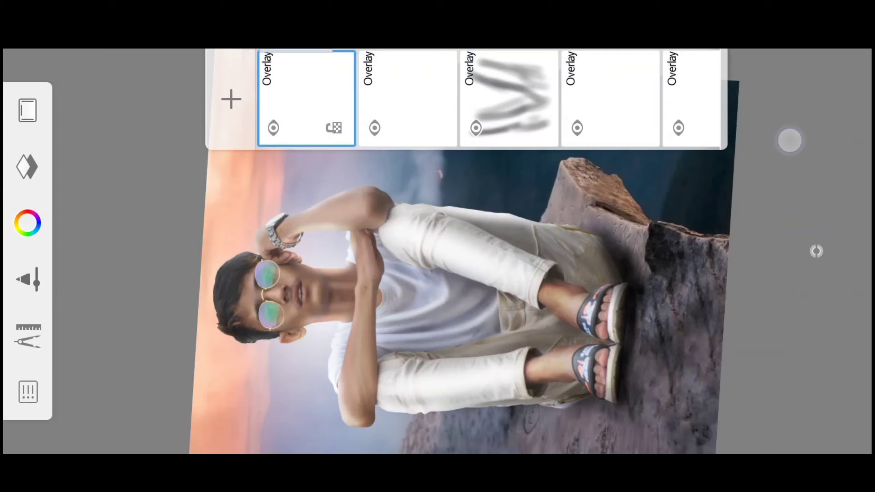
pyautogui.click(395, 91)
pyautogui.click(430, 80)
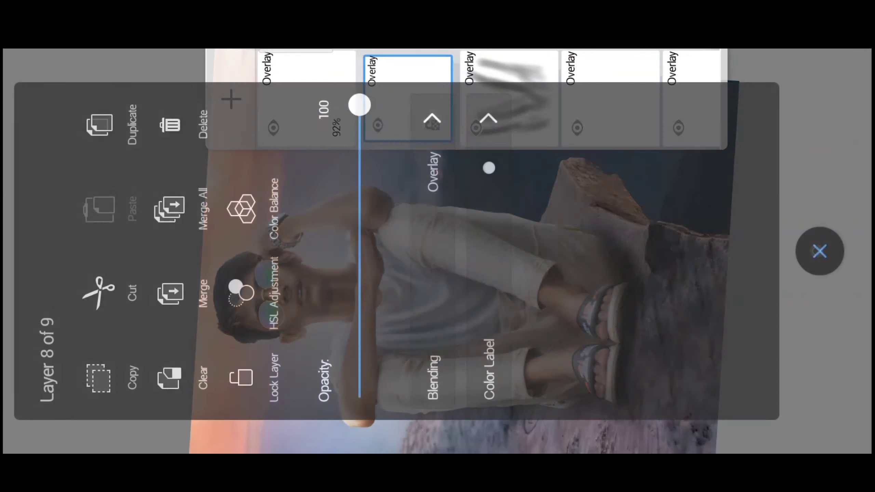
pyautogui.moveTo(359, 102)
pyautogui.mouseDown()
pyautogui.moveTo(363, 168)
pyautogui.moveTo(360, 154)
pyautogui.mouseUp()
pyautogui.click(819, 252)
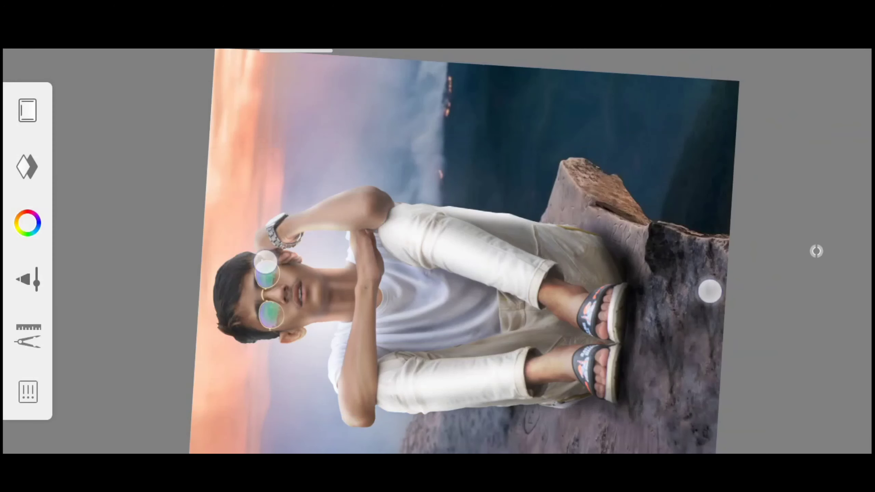
pyautogui.moveTo(215, 164); pyautogui.dragTo(159, 119)
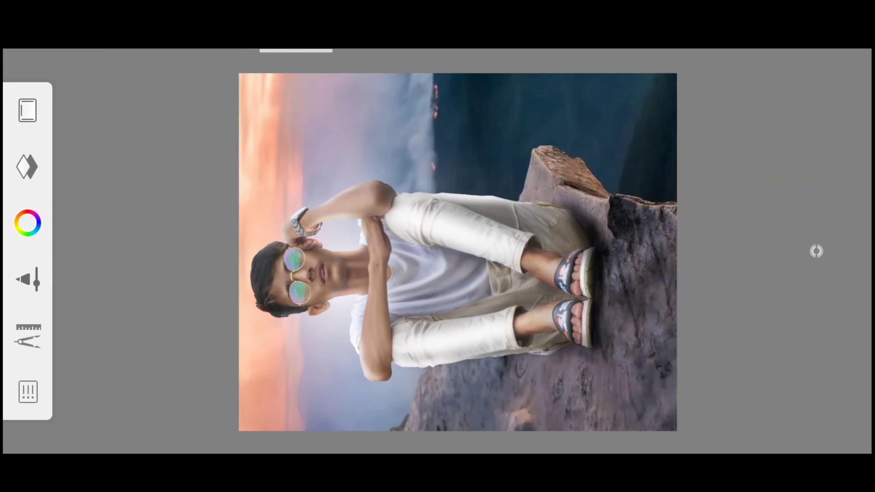
pyautogui.click(28, 392)
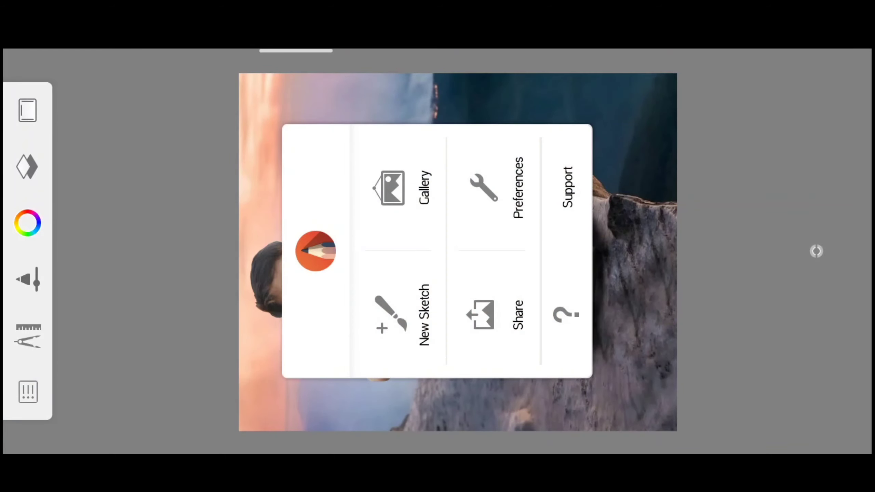
# Step: Export the finished cliff composite to the device with Share > Save to device
pyautogui.click(493, 314)
pyautogui.click(433, 196)
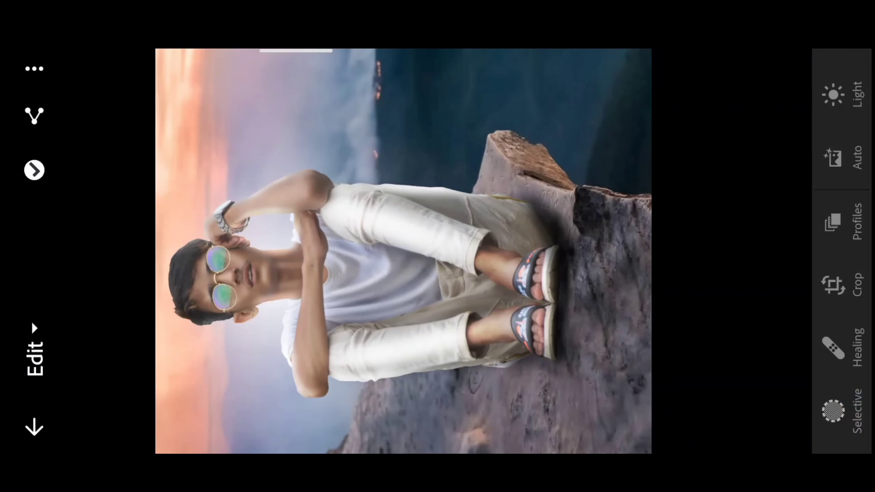
# Step: Adjust Light to contrast 21, shadows 26, whites 33 and blacks 20
pyautogui.scroll(4, 839, 242)
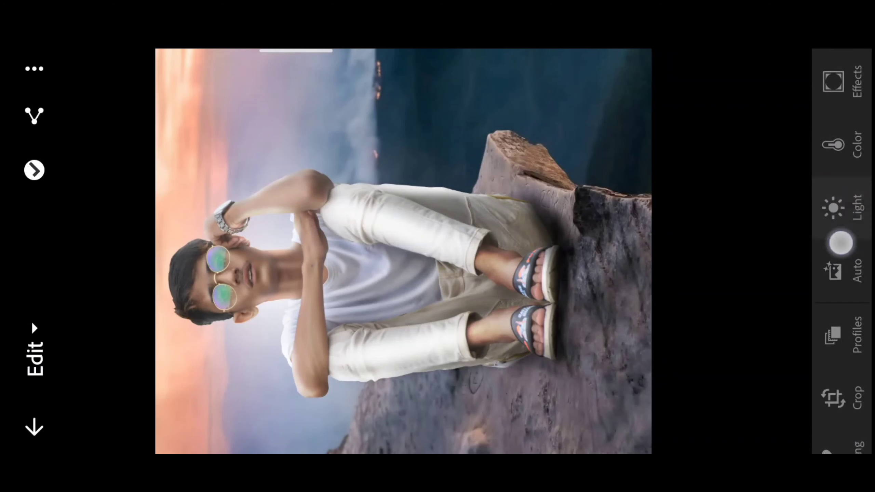
pyautogui.click(833, 218)
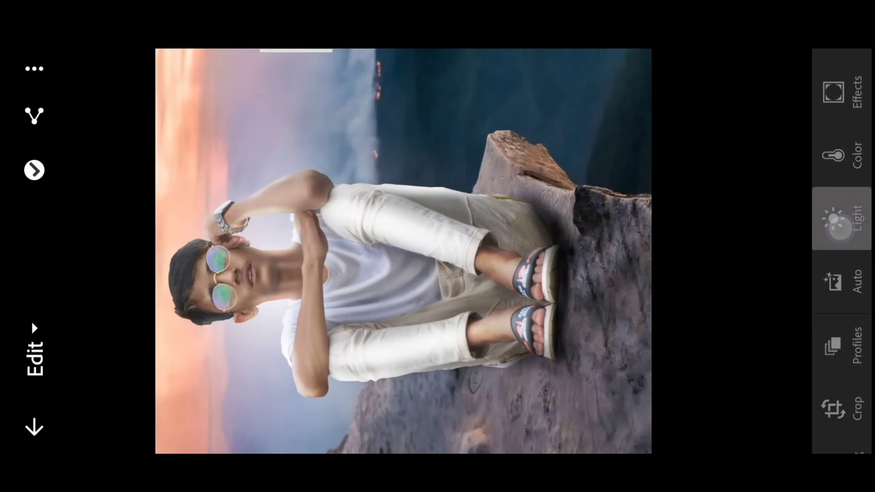
pyautogui.moveTo(701, 226)
pyautogui.mouseDown()
pyautogui.moveTo(698, 171)
pyautogui.moveTo(687, 187)
pyautogui.moveTo(693, 221)
pyautogui.mouseUp()
pyautogui.moveTo(620, 138)
pyautogui.mouseDown()
pyautogui.moveTo(611, 97)
pyautogui.moveTo(543, 99)
pyautogui.mouseUp()
pyautogui.moveTo(717, 222)
pyautogui.mouseDown()
pyautogui.moveTo(712, 169)
pyautogui.moveTo(707, 211)
pyautogui.moveTo(709, 193)
pyautogui.mouseUp()
pyautogui.moveTo(672, 125)
pyautogui.mouseDown()
pyautogui.moveTo(699, 183)
pyautogui.moveTo(701, 332)
pyautogui.moveTo(689, 186)
pyautogui.mouseUp()
pyautogui.moveTo(759, 250)
pyautogui.mouseDown()
pyautogui.moveTo(758, 166)
pyautogui.moveTo(759, 217)
pyautogui.mouseUp()
pyautogui.click(833, 156)
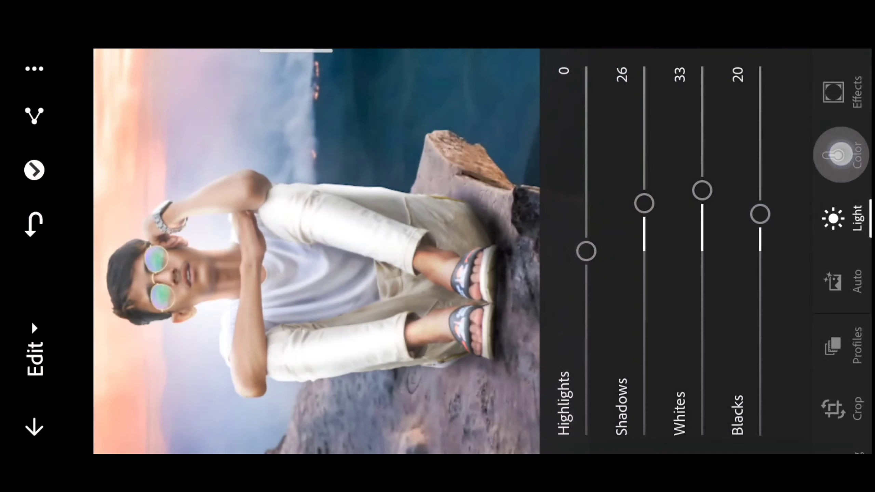
pyautogui.moveTo(734, 135)
pyautogui.mouseDown()
pyautogui.moveTo(733, 191)
pyautogui.moveTo(732, 156)
pyautogui.moveTo(746, 181)
pyautogui.moveTo(743, 172)
pyautogui.mouseUp()
# Step: In Color Mix, set orange saturation to -18 and luminance to 23
pyautogui.click(569, 97)
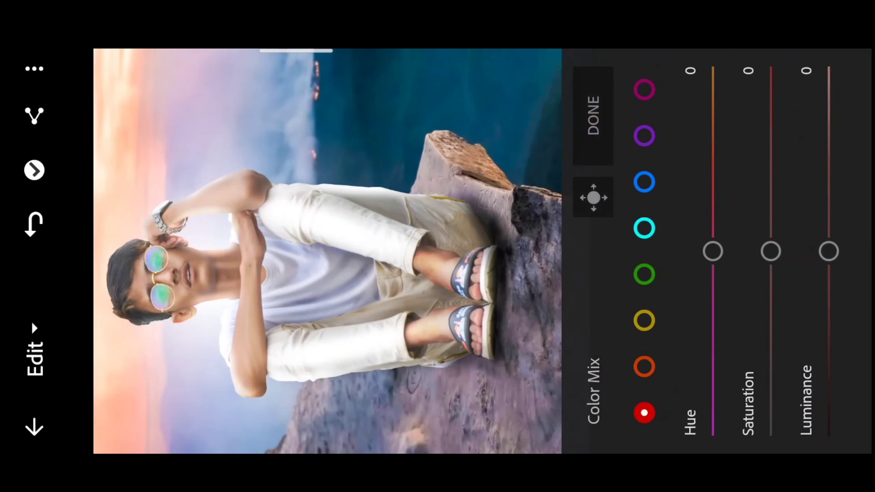
pyautogui.click(644, 367)
pyautogui.moveTo(752, 242)
pyautogui.mouseDown()
pyautogui.moveTo(761, 297)
pyautogui.moveTo(771, 284)
pyautogui.mouseUp()
pyautogui.moveTo(822, 258); pyautogui.dragTo(828, 209)
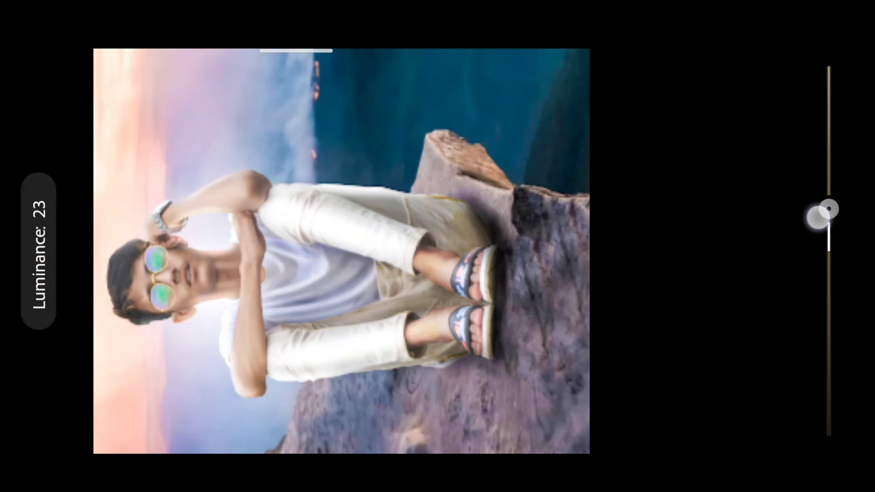
# Step: Set red saturation 38, yellow saturation 26, and orange hue -3
pyautogui.click(644, 413)
pyautogui.moveTo(770, 255); pyautogui.dragTo(770, 181)
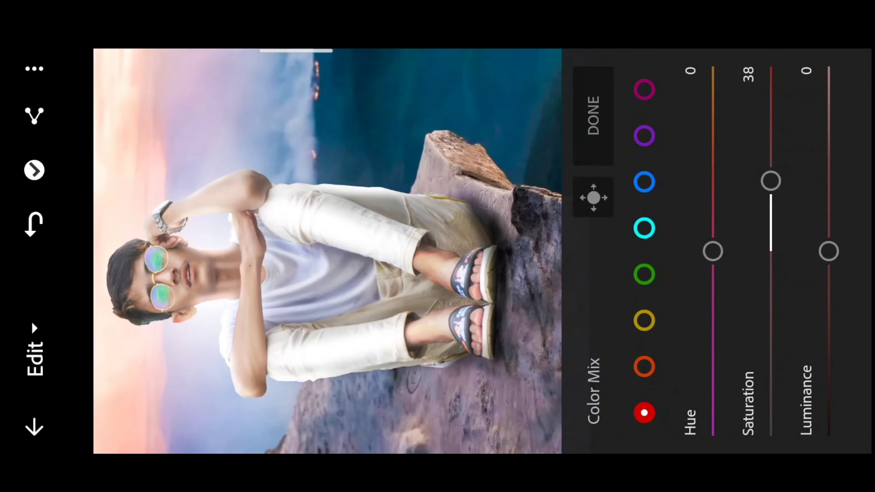
pyautogui.click(644, 320)
pyautogui.moveTo(774, 299); pyautogui.dragTo(756, 270)
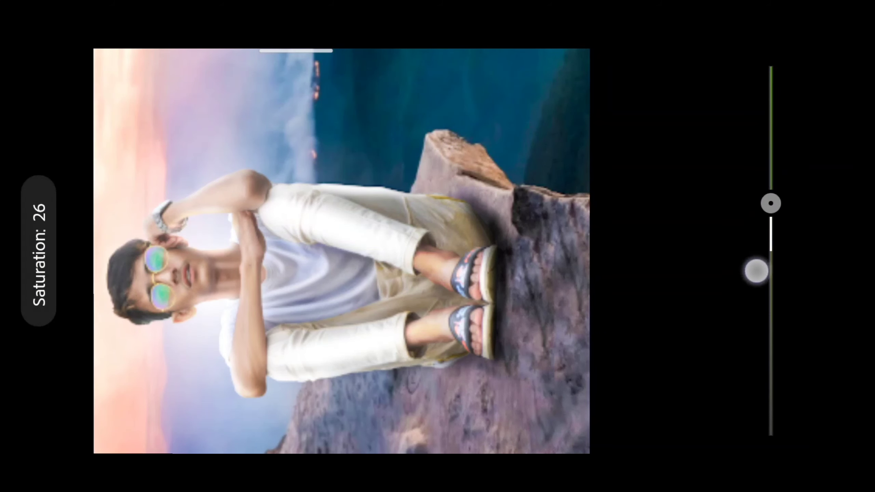
pyautogui.click(644, 365)
pyautogui.moveTo(708, 243)
pyautogui.mouseDown()
pyautogui.moveTo(716, 367)
pyautogui.moveTo(712, 260)
pyautogui.mouseUp()
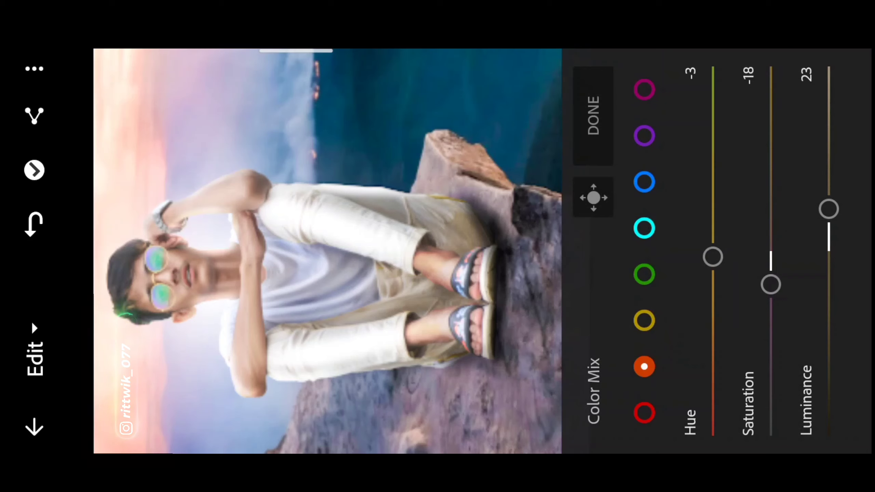
# Step: Grade the shadows to hue 42/sat 12 and the midtones to hue 44/sat 15
pyautogui.click(602, 90)
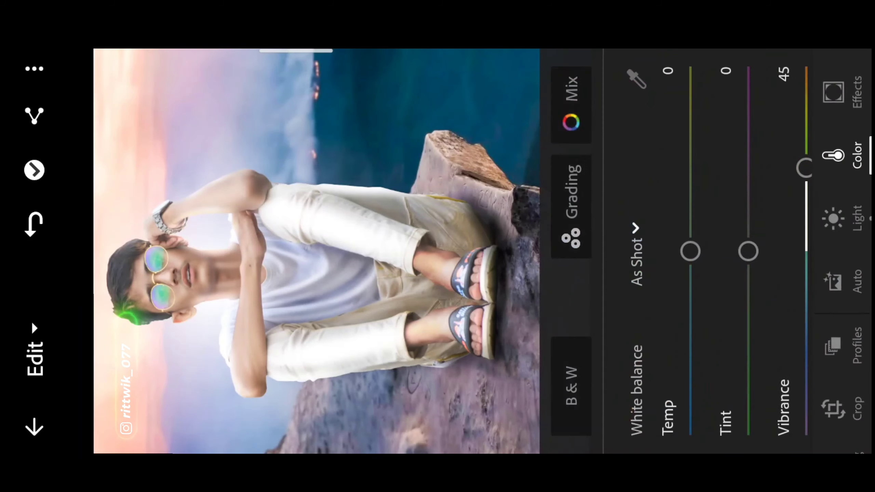
pyautogui.click(585, 204)
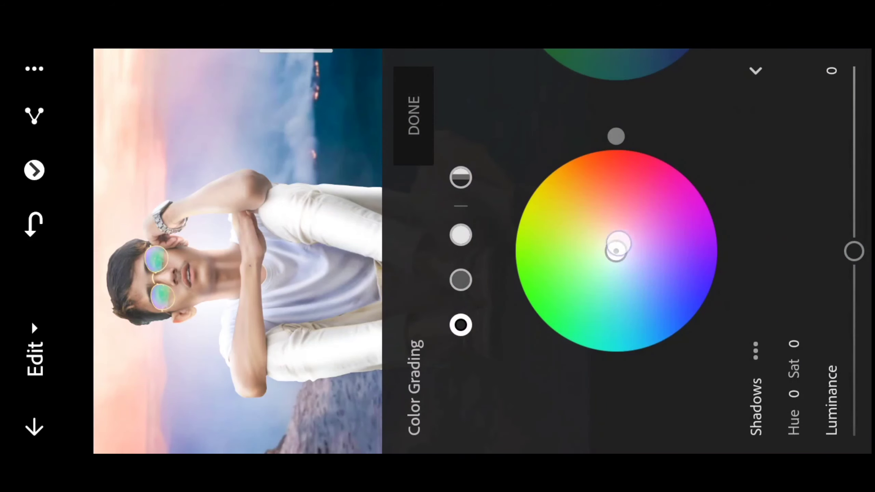
pyautogui.moveTo(618, 243)
pyautogui.mouseDown()
pyautogui.moveTo(629, 135)
pyautogui.moveTo(535, 135)
pyautogui.moveTo(613, 106)
pyautogui.moveTo(522, 145)
pyautogui.mouseUp()
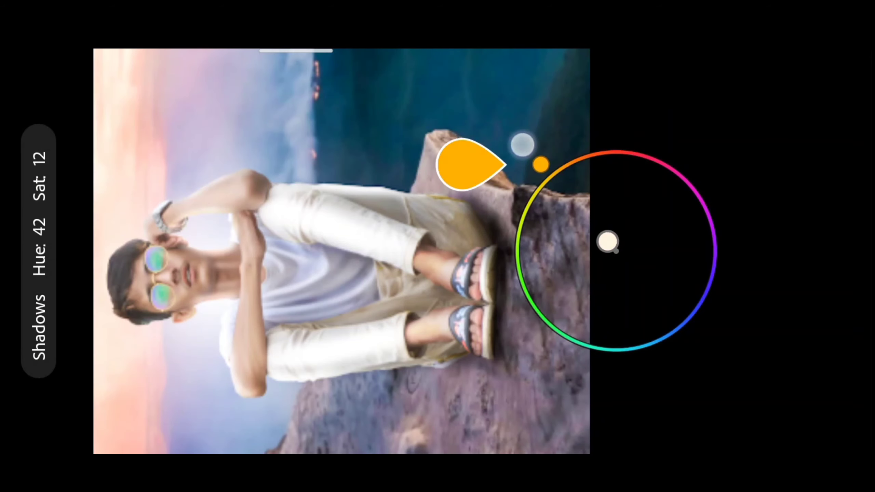
pyautogui.click(461, 280)
pyautogui.moveTo(615, 250); pyautogui.dragTo(600, 249)
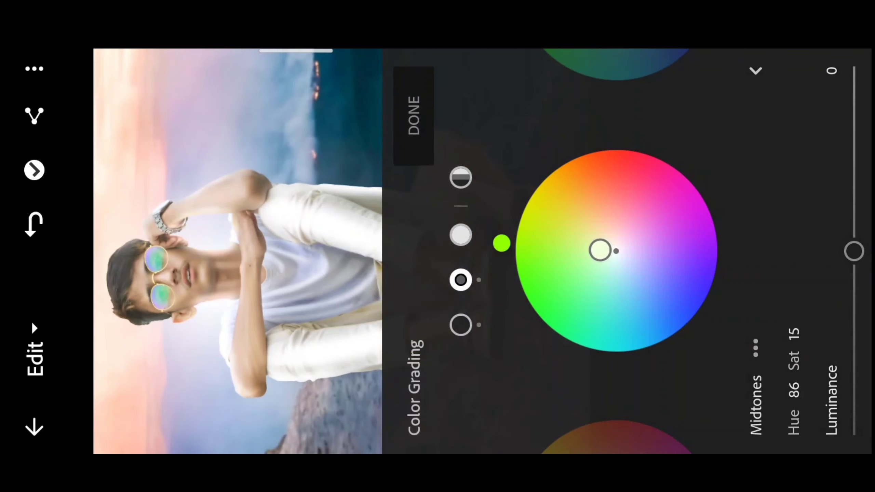
pyautogui.moveTo(502, 244)
pyautogui.mouseDown()
pyautogui.moveTo(542, 148)
pyautogui.moveTo(530, 157)
pyautogui.mouseUp()
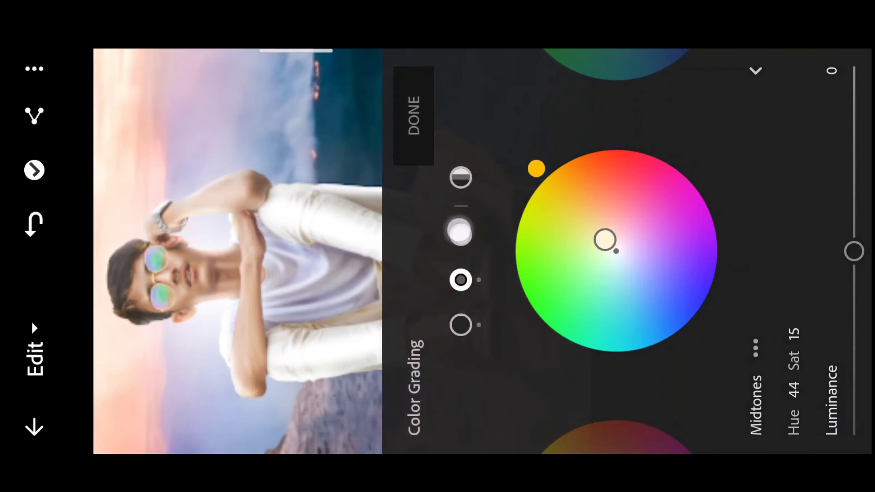
# Step: Tint the highlights green at hue 115, saturation 13
pyautogui.click(460, 232)
pyautogui.moveTo(615, 250)
pyautogui.mouseDown()
pyautogui.moveTo(596, 242)
pyautogui.moveTo(592, 256)
pyautogui.moveTo(615, 249)
pyautogui.moveTo(605, 253)
pyautogui.mouseUp()
pyautogui.moveTo(515, 306); pyautogui.dragTo(506, 287)
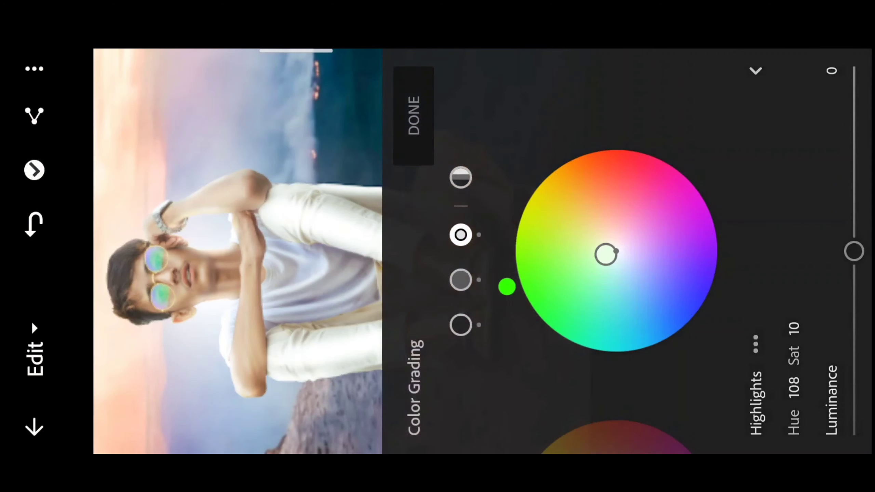
pyautogui.moveTo(605, 253)
pyautogui.mouseDown()
pyautogui.moveTo(591, 255)
pyautogui.moveTo(616, 246)
pyautogui.moveTo(555, 181)
pyautogui.moveTo(616, 251)
pyautogui.moveTo(602, 252)
pyautogui.mouseUp()
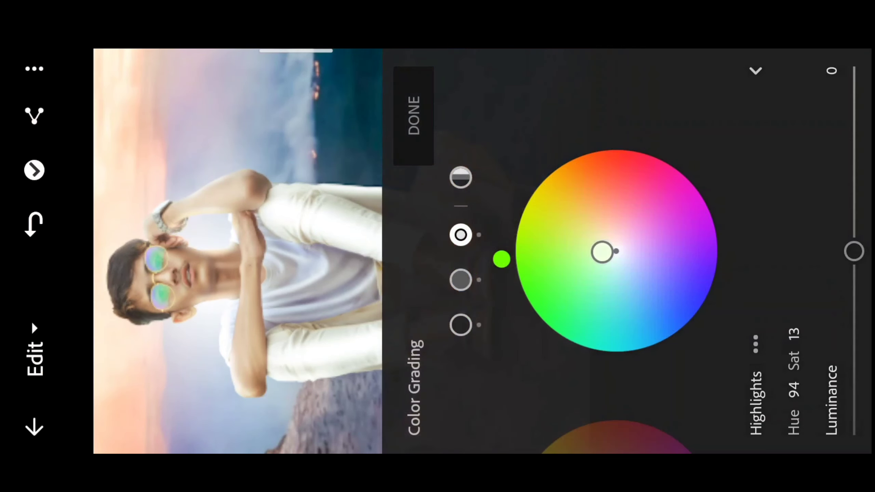
pyautogui.moveTo(513, 272); pyautogui.dragTo(512, 300)
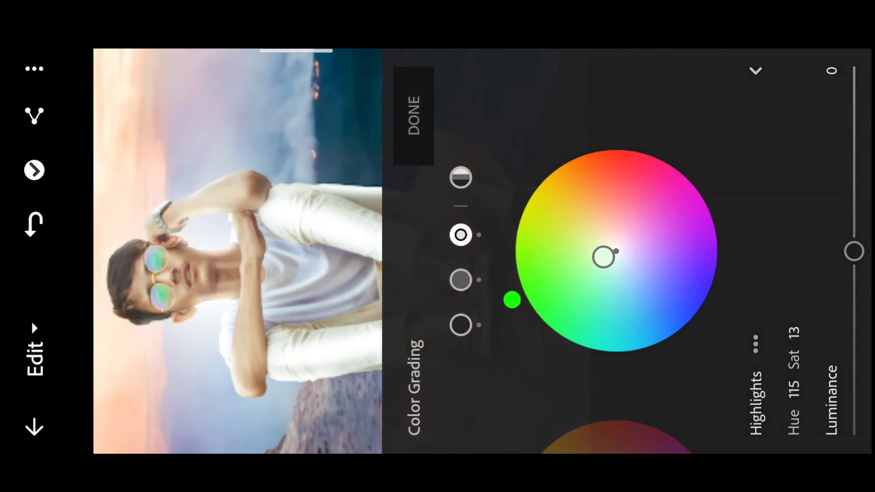
pyautogui.click(413, 115)
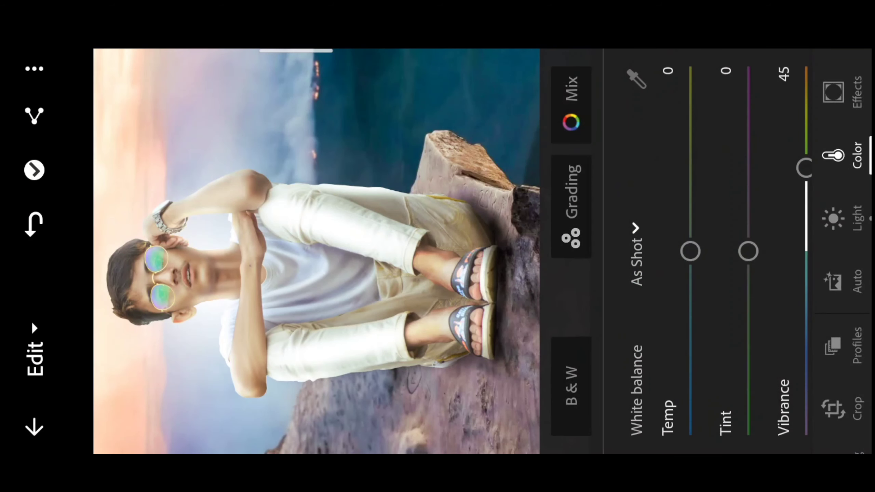
# Step: Apply Clarity 18 and Vignette -23, then enter Selective Edits to add a mask
pyautogui.click(833, 91)
pyautogui.moveTo(704, 251)
pyautogui.mouseDown()
pyautogui.moveTo(706, 189)
pyautogui.moveTo(705, 216)
pyautogui.mouseUp()
pyautogui.moveTo(738, 245); pyautogui.dragTo(738, 275)
pyautogui.click(35, 114)
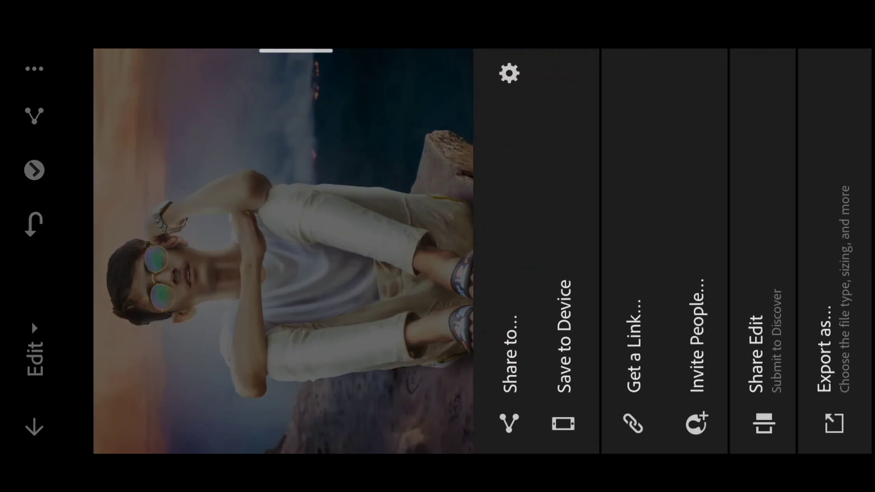
pyautogui.click(275, 241)
pyautogui.moveTo(836, 172); pyautogui.dragTo(836, 231)
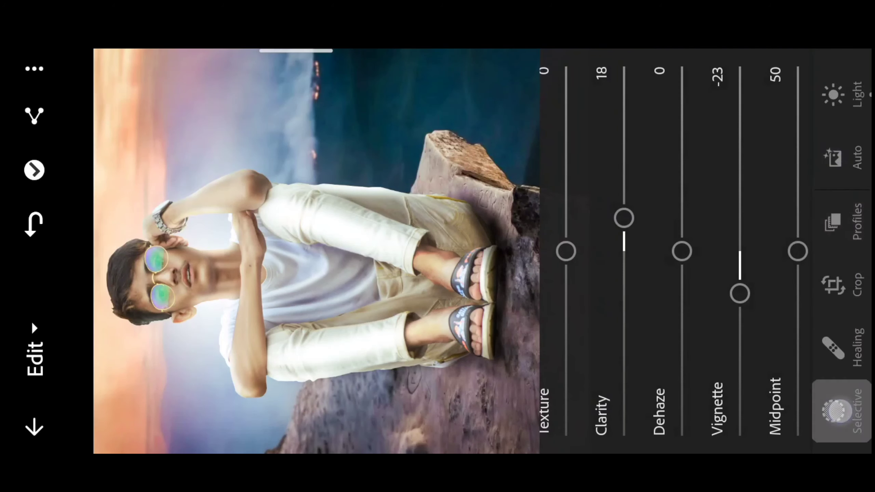
pyautogui.click(837, 410)
pyautogui.click(88, 429)
# Step: Draw a radial gradient mask over the man's torso and invert it
pyautogui.click(103, 385)
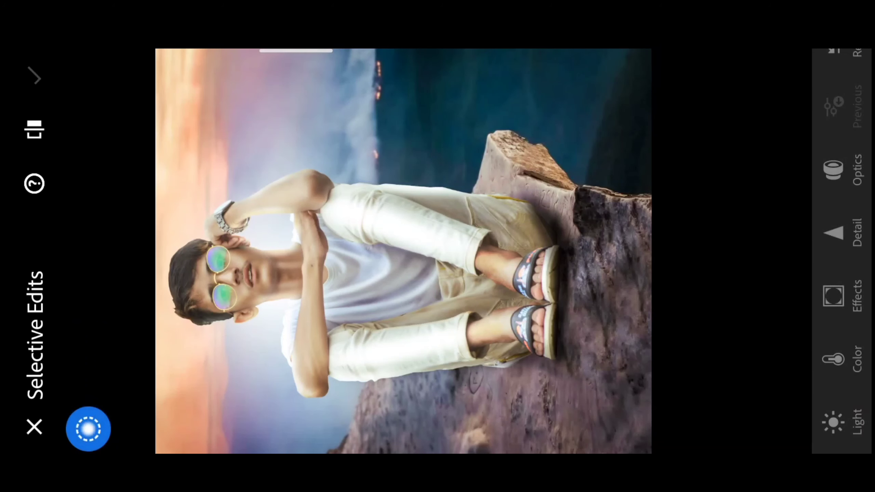
pyautogui.moveTo(273, 268); pyautogui.dragTo(554, 283)
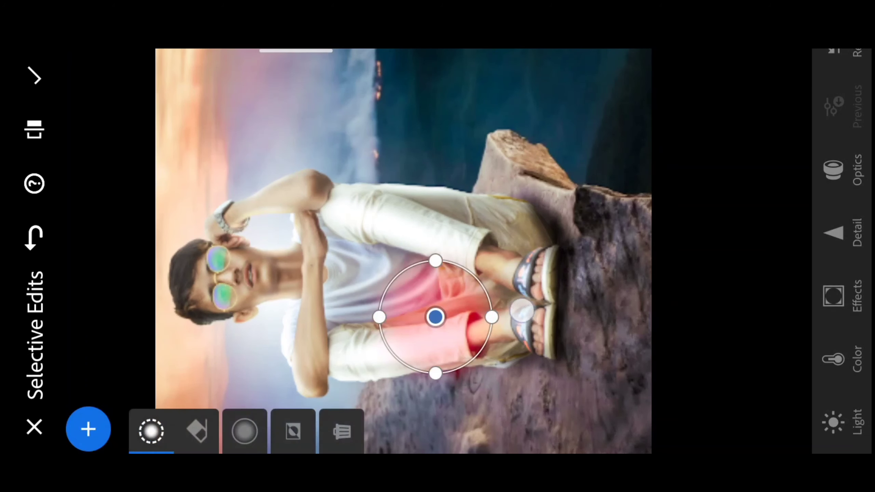
pyautogui.moveTo(433, 259); pyautogui.dragTo(471, 123)
pyautogui.moveTo(491, 316); pyautogui.dragTo(621, 281)
pyautogui.moveTo(435, 316)
pyautogui.mouseDown()
pyautogui.moveTo(431, 236)
pyautogui.moveTo(411, 260)
pyautogui.moveTo(416, 251)
pyautogui.mouseUp()
pyautogui.click(416, 251)
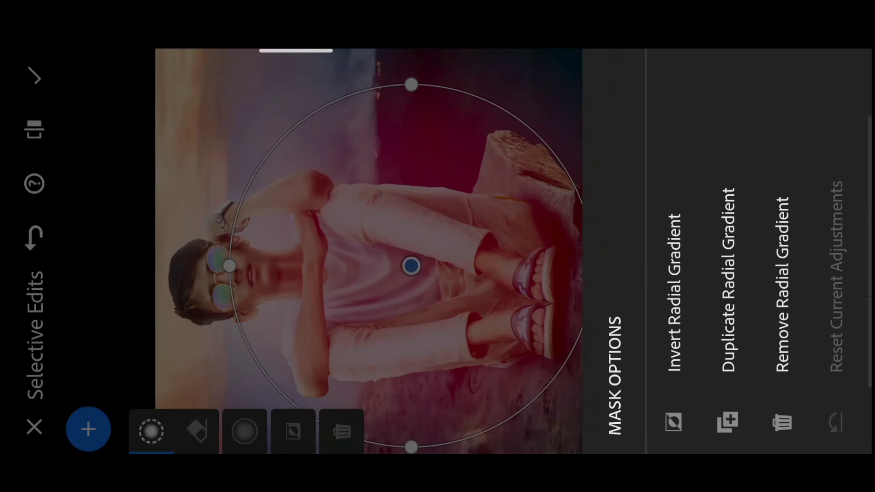
pyautogui.click(680, 259)
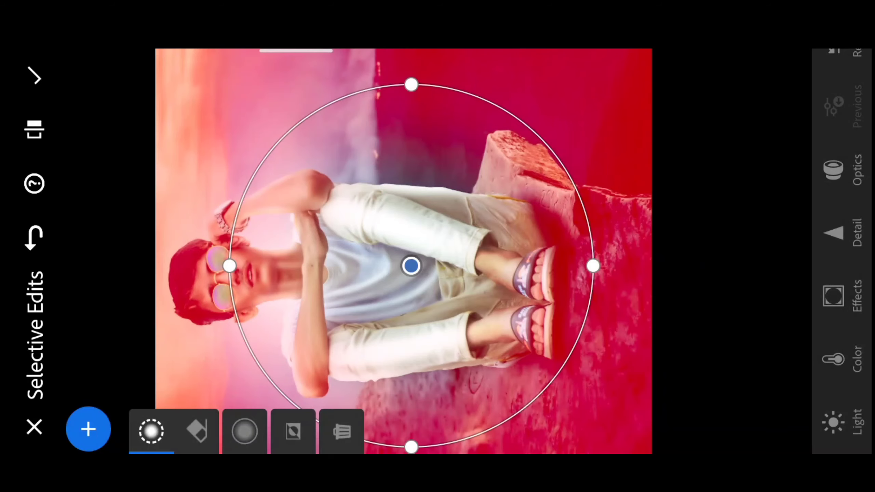
# Step: Enlarge the inverted mask, centre it on the face, and set its exposure to -1.50EV
pyautogui.scroll(-5, 403, 251)
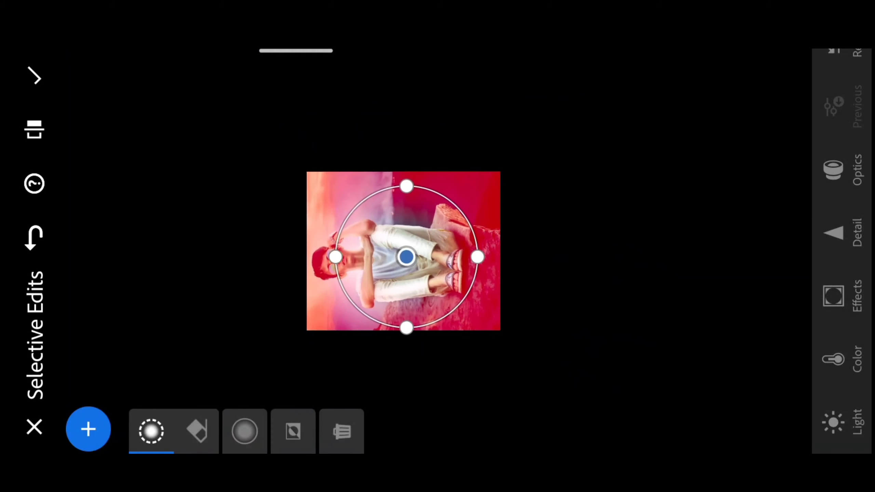
pyautogui.moveTo(477, 256); pyautogui.dragTo(558, 256)
pyautogui.moveTo(406, 186)
pyautogui.mouseDown()
pyautogui.moveTo(423, 113)
pyautogui.moveTo(406, 88)
pyautogui.mouseUp()
pyautogui.moveTo(406, 256)
pyautogui.mouseDown()
pyautogui.moveTo(379, 246)
pyautogui.moveTo(336, 250)
pyautogui.mouseUp()
pyautogui.scroll(1, 433, 247)
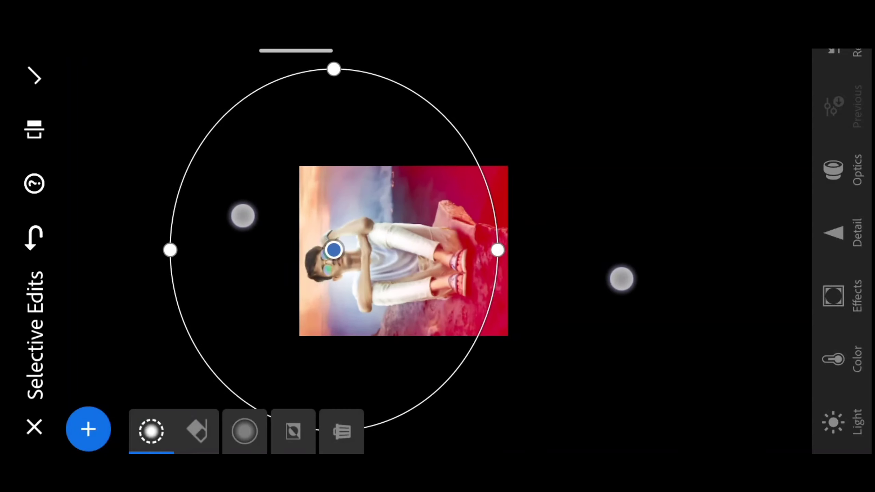
pyautogui.scroll(1, 432, 247)
pyautogui.click(833, 421)
pyautogui.moveTo(621, 250)
pyautogui.mouseDown()
pyautogui.moveTo(593, 264)
pyautogui.moveTo(592, 313)
pyautogui.mouseUp()
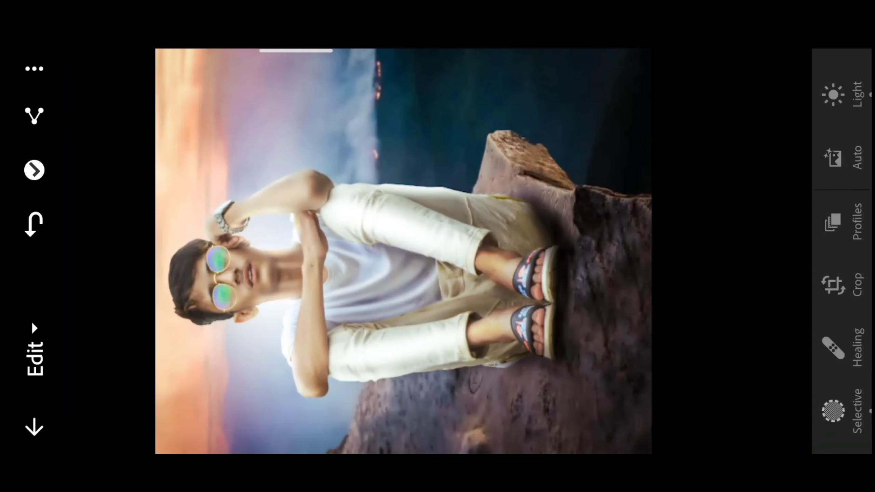
# Step: Export the graded photo with Share > Save to Device
pyautogui.scroll(3, 379, 261)
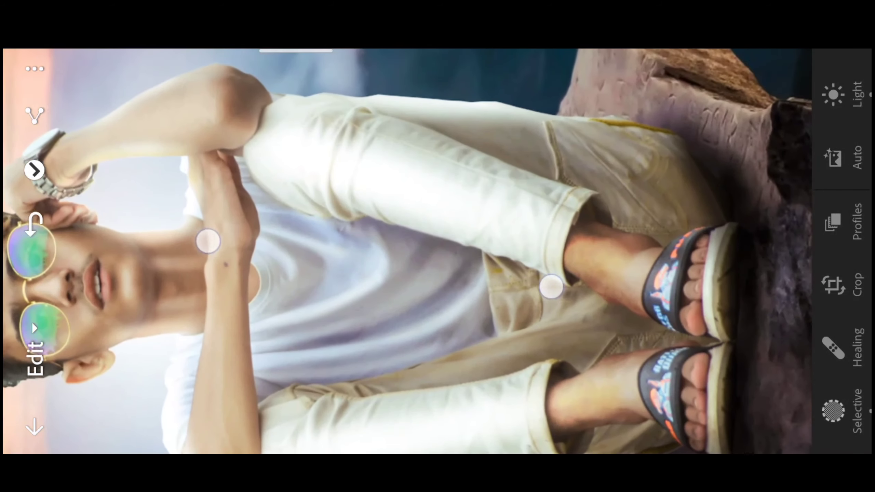
pyautogui.scroll(-3, 379, 261)
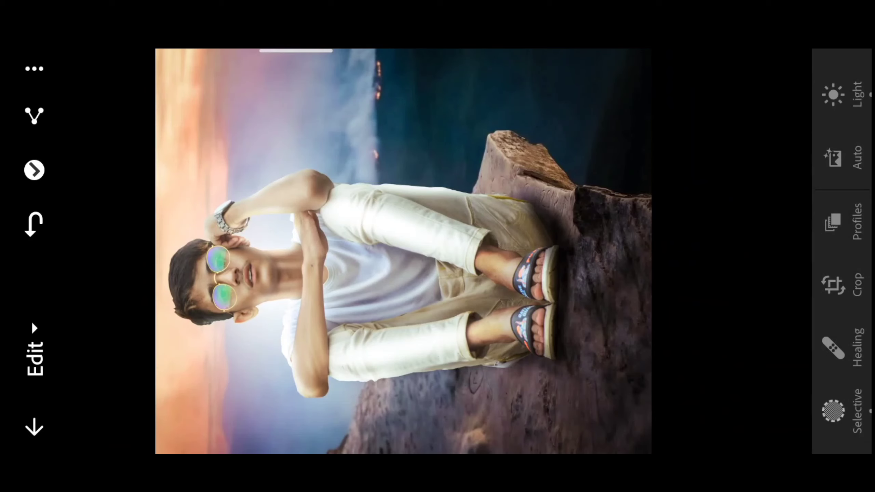
pyautogui.click(35, 114)
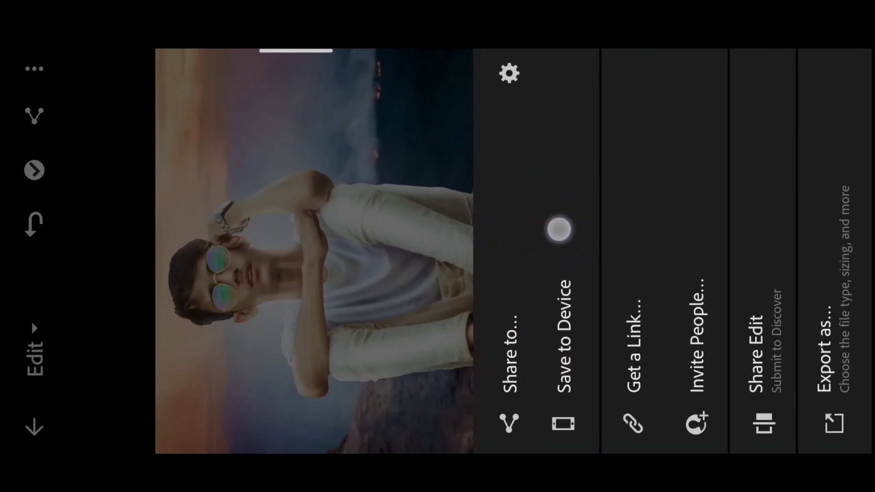
pyautogui.click(558, 228)
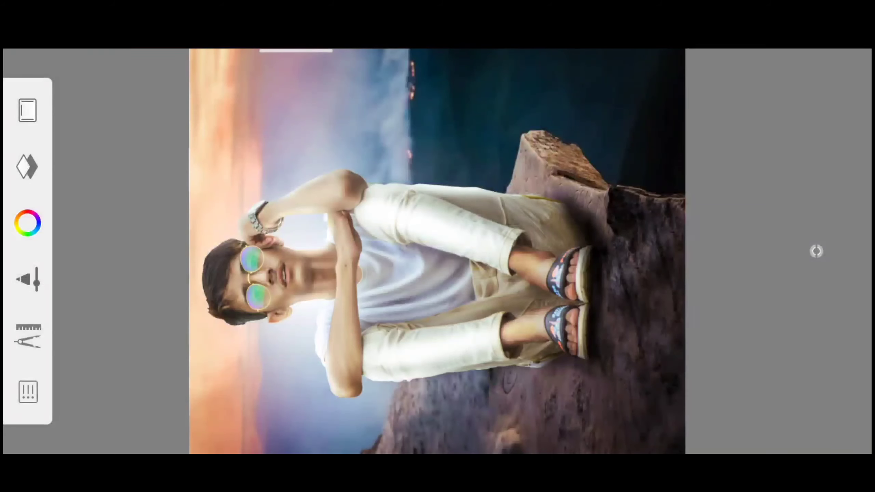
# Step: Duplicate the imported photo layer
pyautogui.scroll(5, 280, 251)
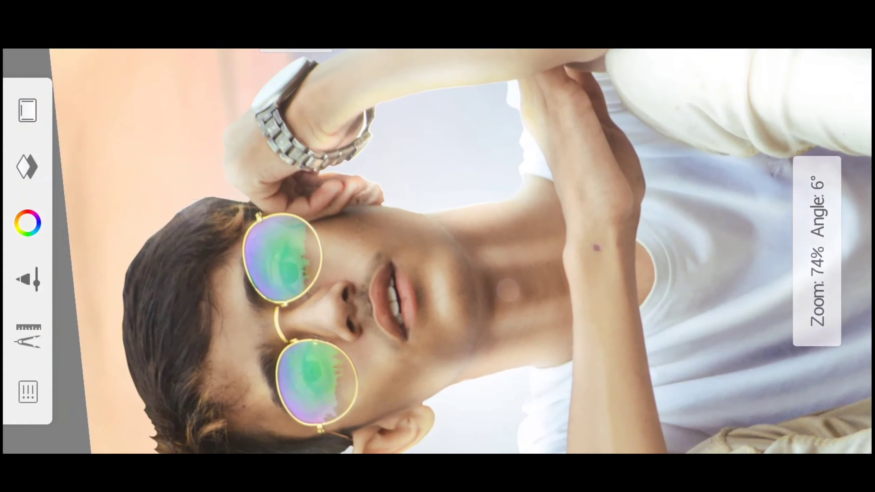
pyautogui.click(599, 98)
pyautogui.click(94, 124)
pyautogui.click(428, 315)
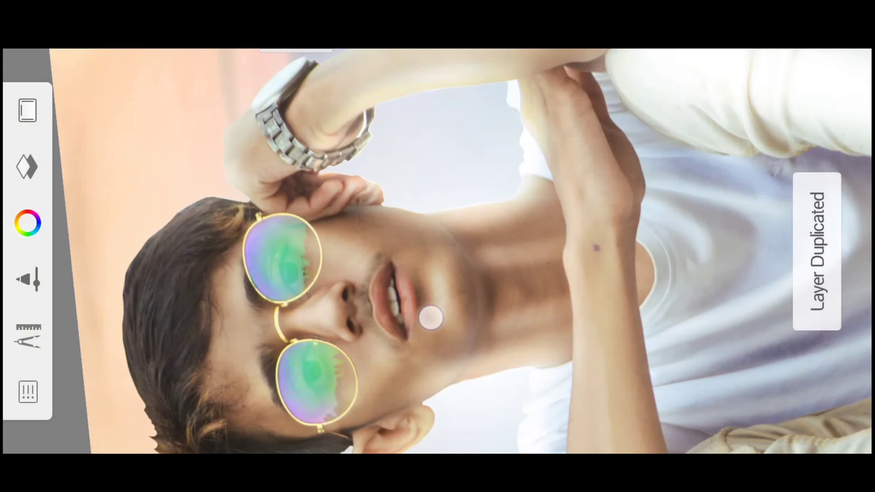
# Step: Select Smudge Flat Brush 3 (size 59.8, flow 1%, strength 1%) and view its settings
pyautogui.scroll(3, 316, 298)
pyautogui.scroll(5, 316, 298)
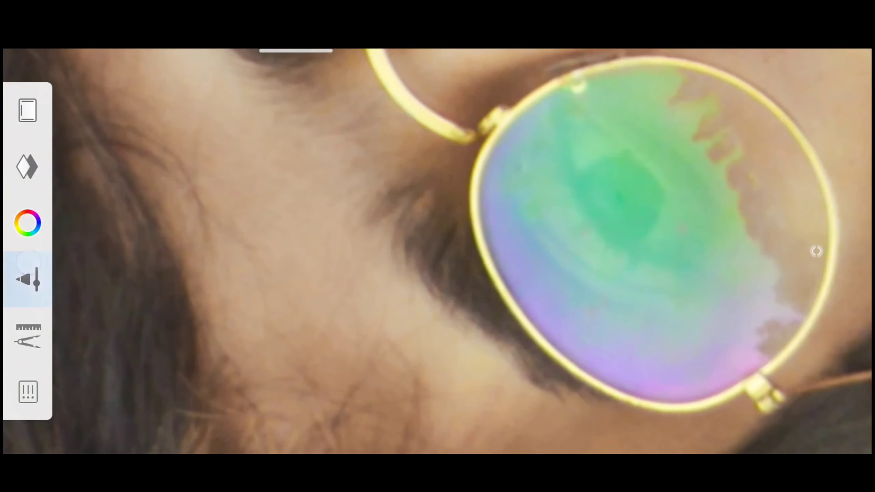
pyautogui.click(27, 167)
pyautogui.click(267, 317)
pyautogui.click(266, 317)
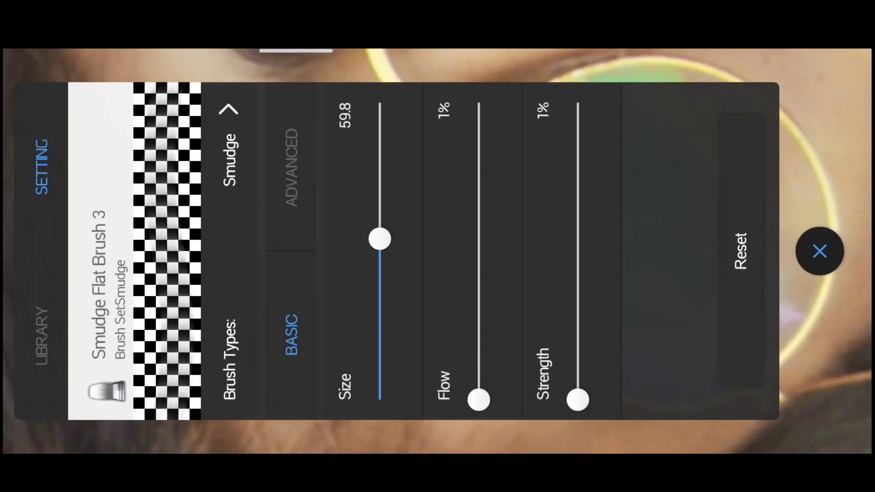
# Step: Close the brush settings and enlarge the Smudge brush to size 49.1
pyautogui.click(819, 251)
pyautogui.moveTo(152, 241); pyautogui.dragTo(152, 281)
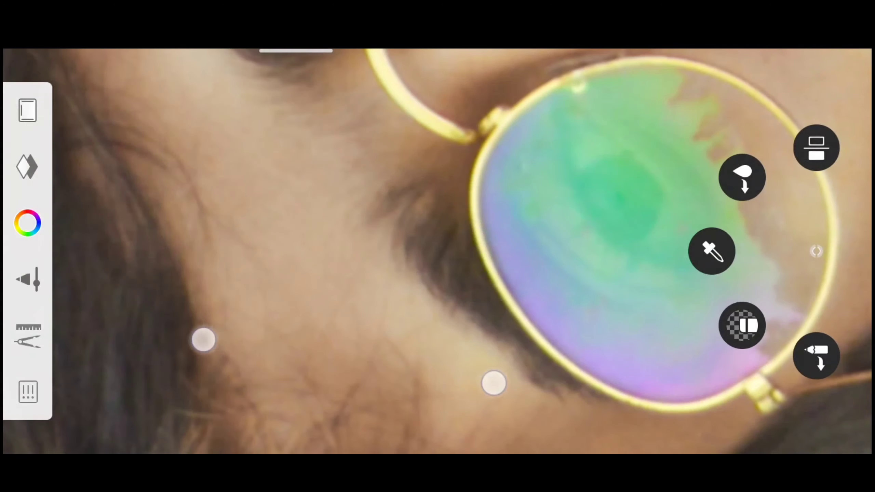
pyautogui.scroll(5, 361, 314)
pyautogui.scroll(-3, 360, 310)
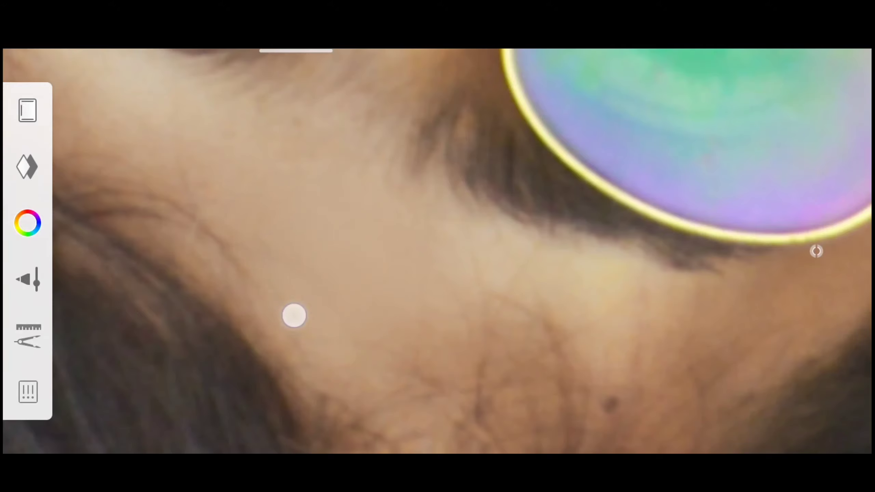
pyautogui.scroll(-3, 248, 259)
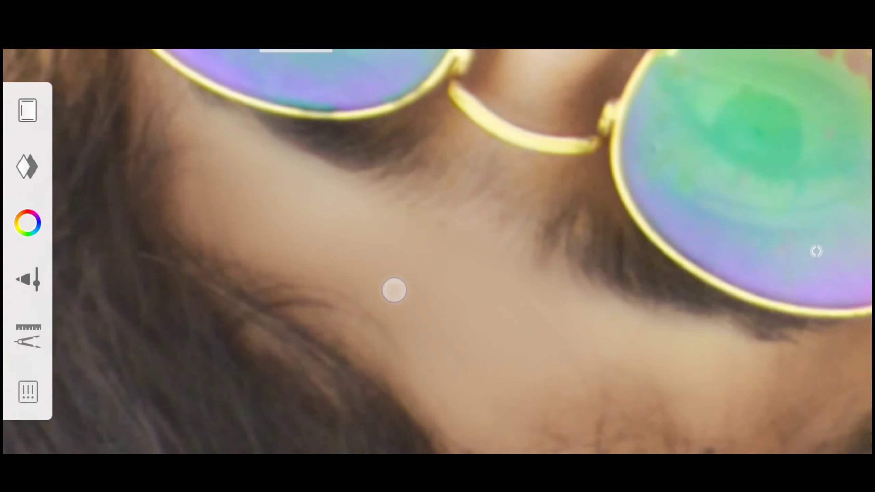
pyautogui.scroll(2, 394, 290)
pyautogui.scroll(-2, 436, 240)
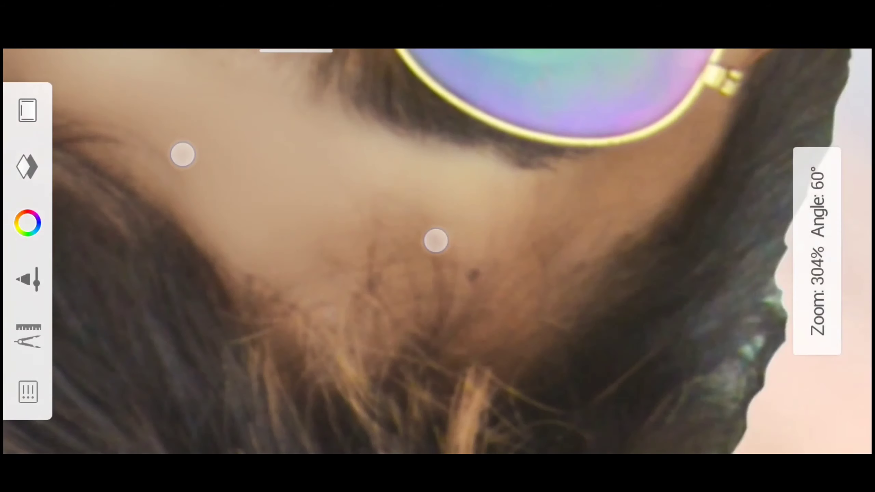
pyautogui.scroll(2, 436, 240)
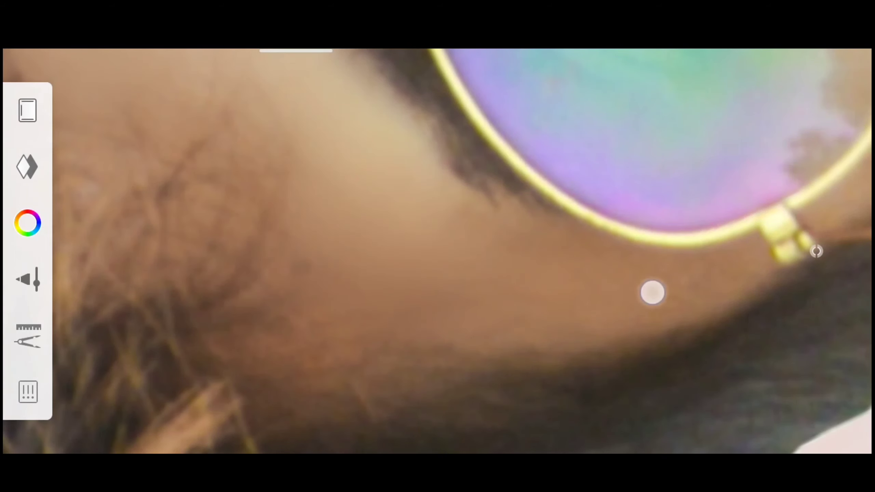
# Step: Smudge the skin beside the nose bridge, glasses and along the nose
pyautogui.moveTo(334, 290)
pyautogui.mouseDown()
pyautogui.moveTo(539, 273)
pyautogui.moveTo(455, 236)
pyautogui.mouseUp()
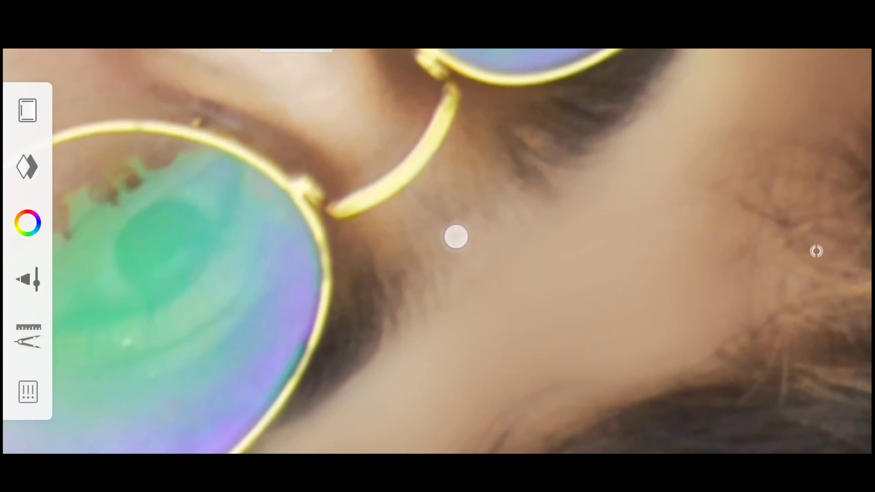
pyautogui.moveTo(460, 189); pyautogui.dragTo(529, 251)
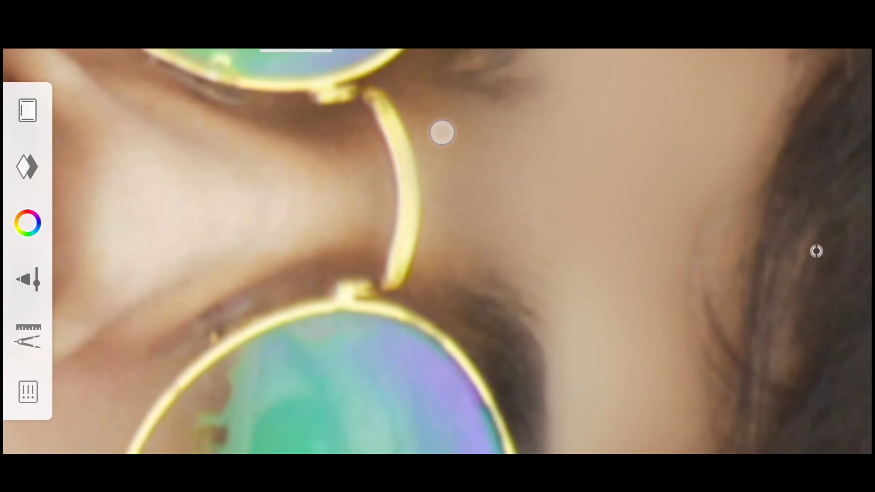
pyautogui.moveTo(442, 132); pyautogui.dragTo(482, 246)
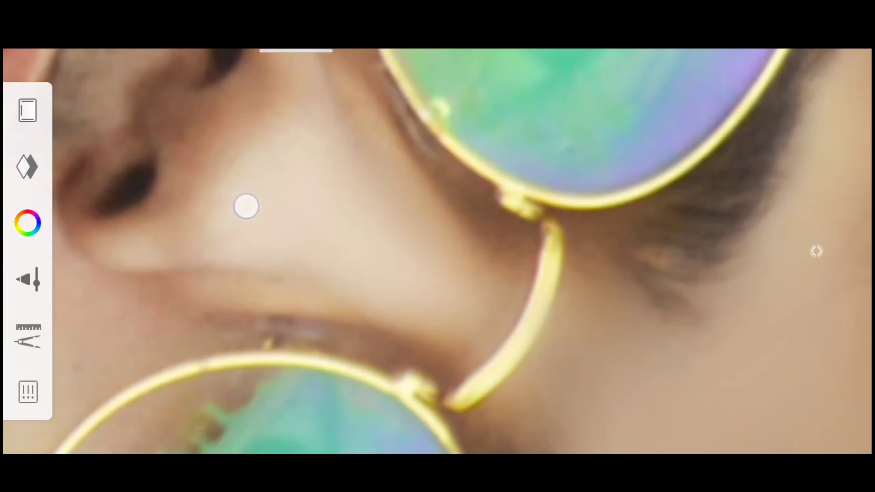
pyautogui.moveTo(246, 206); pyautogui.dragTo(297, 225)
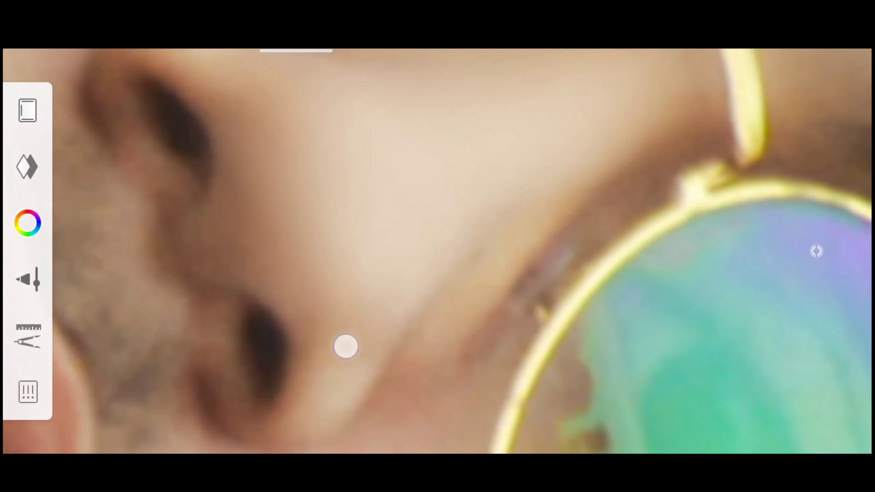
pyautogui.moveTo(345, 346); pyautogui.dragTo(416, 303)
pyautogui.moveTo(250, 279); pyautogui.dragTo(246, 303)
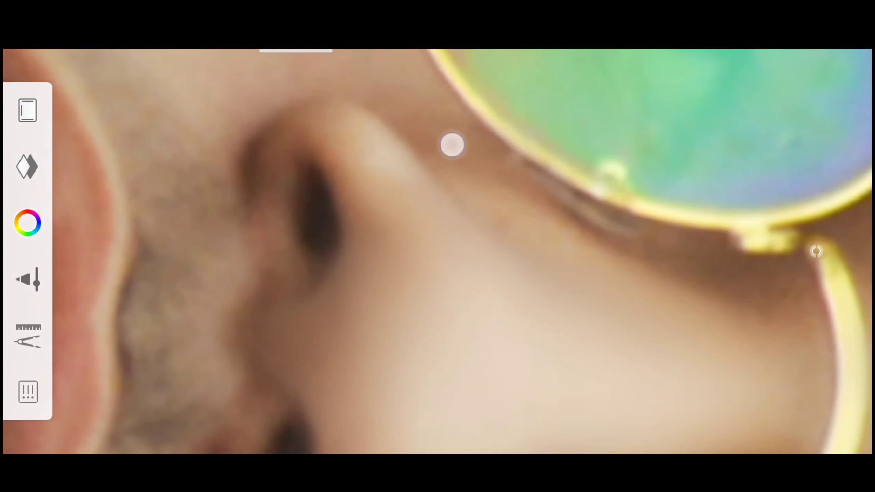
# Step: Smooth the cheek skin between the lips and the ear
pyautogui.moveTo(808, 308)
pyautogui.mouseDown()
pyautogui.moveTo(526, 236)
pyautogui.moveTo(467, 272)
pyautogui.moveTo(490, 242)
pyautogui.moveTo(396, 281)
pyautogui.mouseUp()
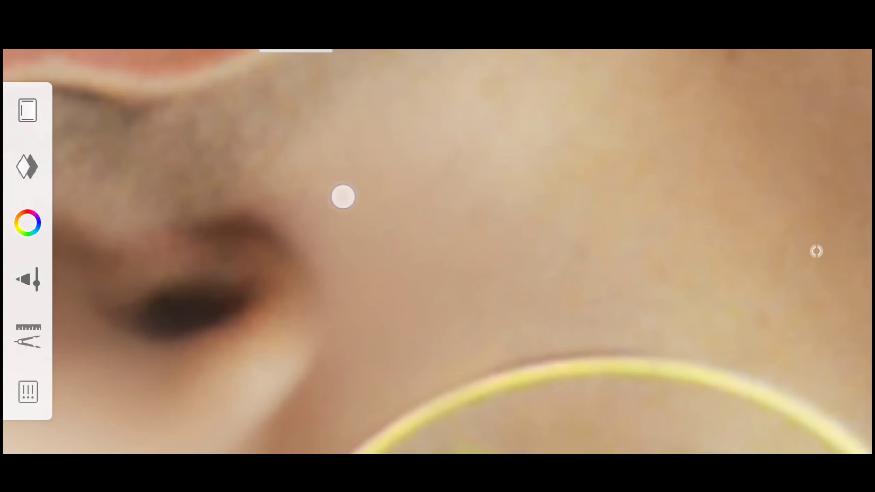
pyautogui.moveTo(438, 319)
pyautogui.mouseDown()
pyautogui.moveTo(470, 240)
pyautogui.moveTo(636, 274)
pyautogui.mouseUp()
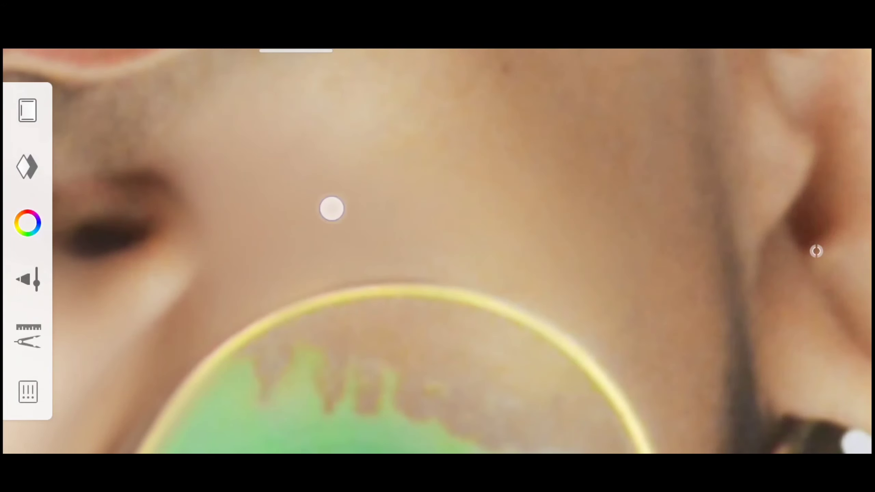
pyautogui.moveTo(595, 238); pyautogui.dragTo(463, 242)
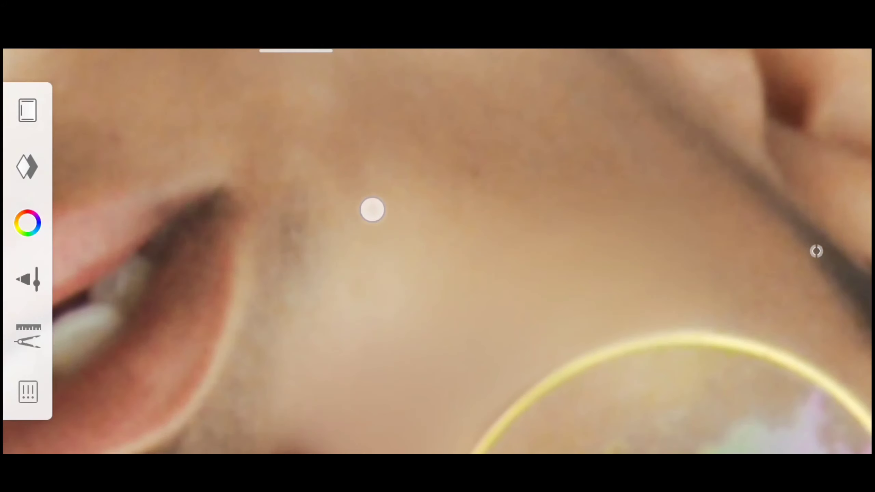
pyautogui.moveTo(529, 237); pyautogui.dragTo(478, 203)
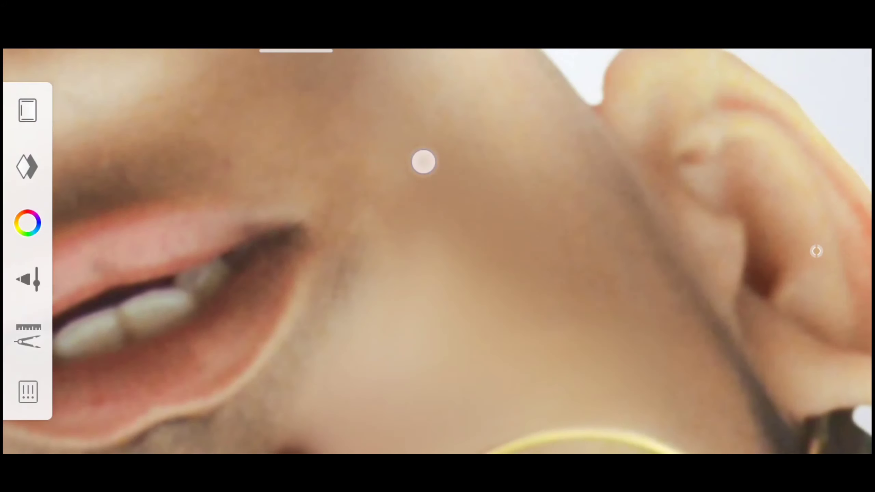
pyautogui.moveTo(551, 298); pyautogui.dragTo(566, 217)
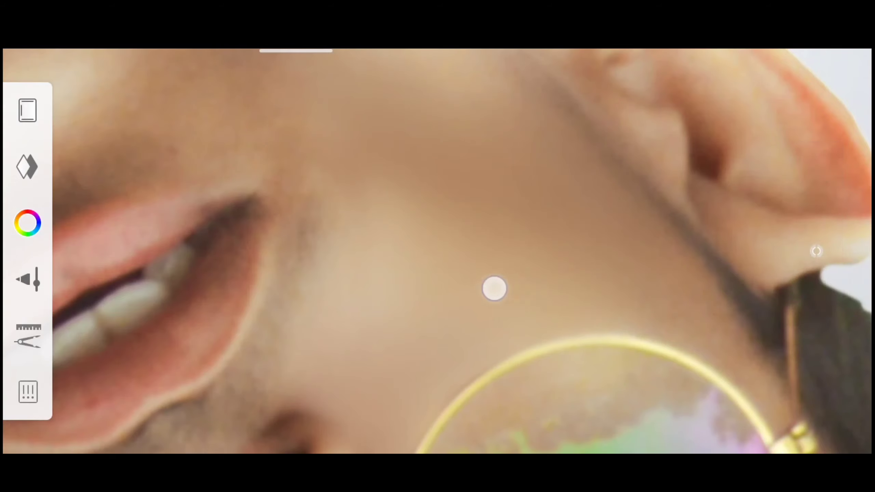
pyautogui.moveTo(439, 230)
pyautogui.mouseDown()
pyautogui.moveTo(347, 320)
pyautogui.moveTo(340, 302)
pyautogui.moveTo(464, 248)
pyautogui.moveTo(502, 344)
pyautogui.moveTo(545, 343)
pyautogui.moveTo(278, 255)
pyautogui.moveTo(371, 338)
pyautogui.moveTo(481, 176)
pyautogui.moveTo(609, 287)
pyautogui.mouseUp()
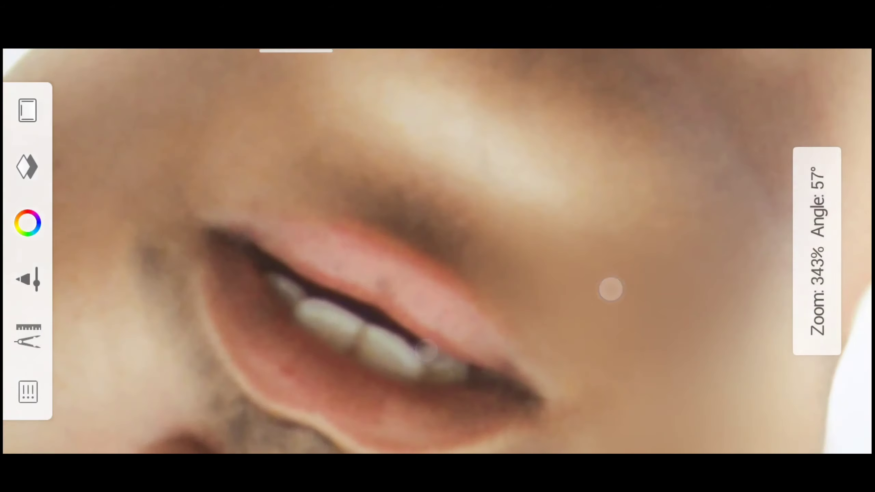
# Step: Smudge the upper lip, jaw, neck below the ear and cheek under the glasses
pyautogui.moveTo(514, 304)
pyautogui.mouseDown()
pyautogui.moveTo(532, 269)
pyautogui.moveTo(473, 153)
pyautogui.mouseUp()
pyautogui.moveTo(591, 313); pyautogui.dragTo(450, 217)
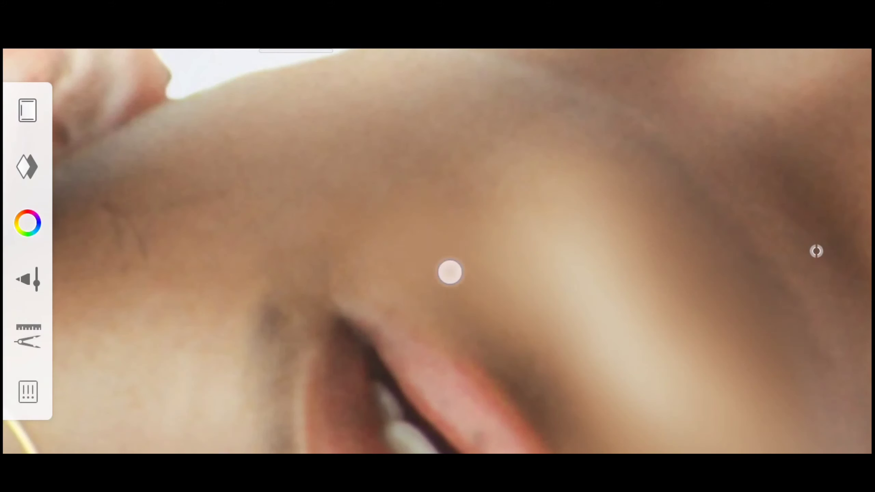
pyautogui.moveTo(646, 302); pyautogui.dragTo(567, 332)
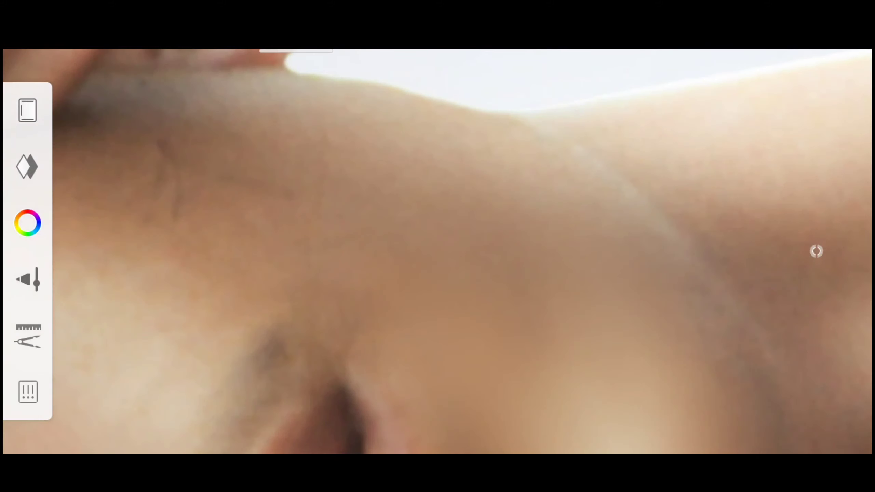
pyautogui.moveTo(580, 279); pyautogui.dragTo(455, 197)
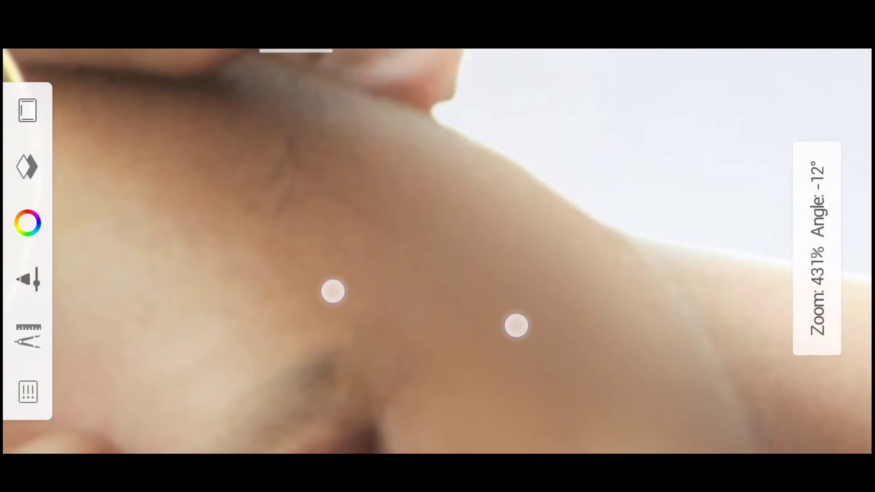
pyautogui.moveTo(512, 207); pyautogui.dragTo(434, 244)
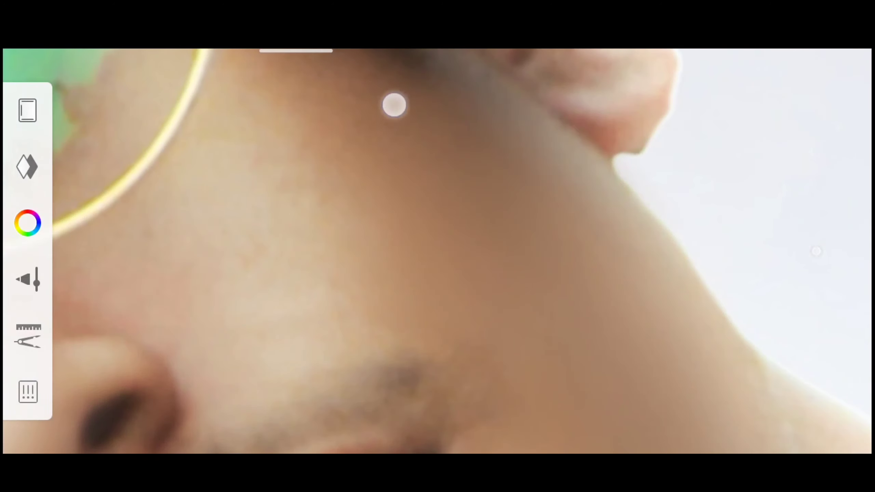
pyautogui.moveTo(271, 239); pyautogui.dragTo(301, 264)
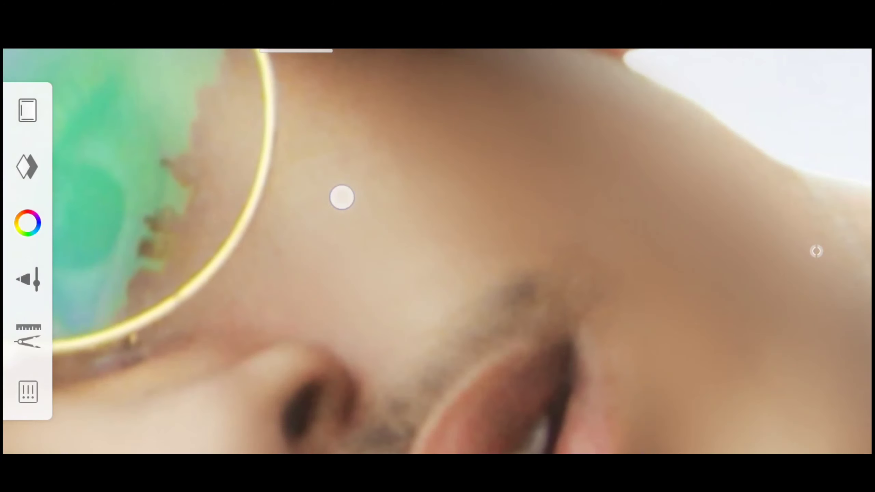
pyautogui.moveTo(609, 238); pyautogui.dragTo(468, 258)
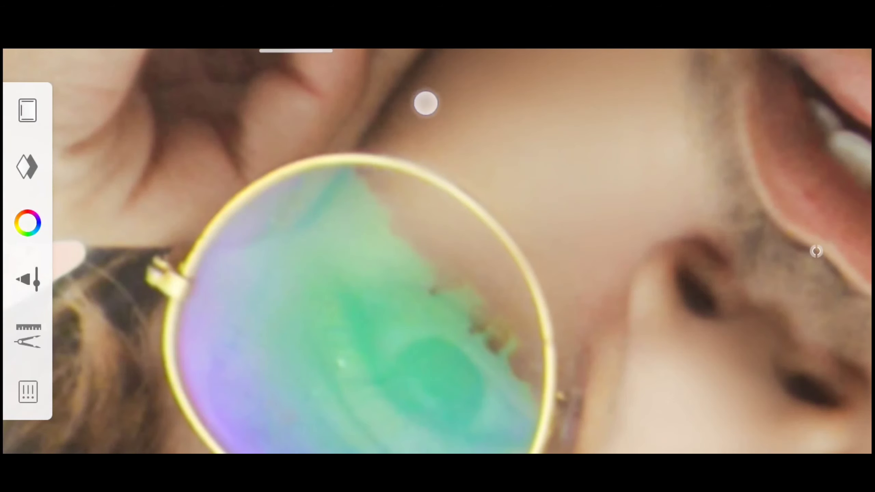
pyautogui.moveTo(425, 103)
pyautogui.mouseDown()
pyautogui.moveTo(315, 229)
pyautogui.moveTo(258, 208)
pyautogui.moveTo(236, 246)
pyautogui.mouseUp()
# Step: Smooth the throat shadows, base of the neck and skin around the collarbone
pyautogui.moveTo(498, 273)
pyautogui.mouseDown()
pyautogui.moveTo(488, 265)
pyautogui.moveTo(454, 314)
pyautogui.mouseUp()
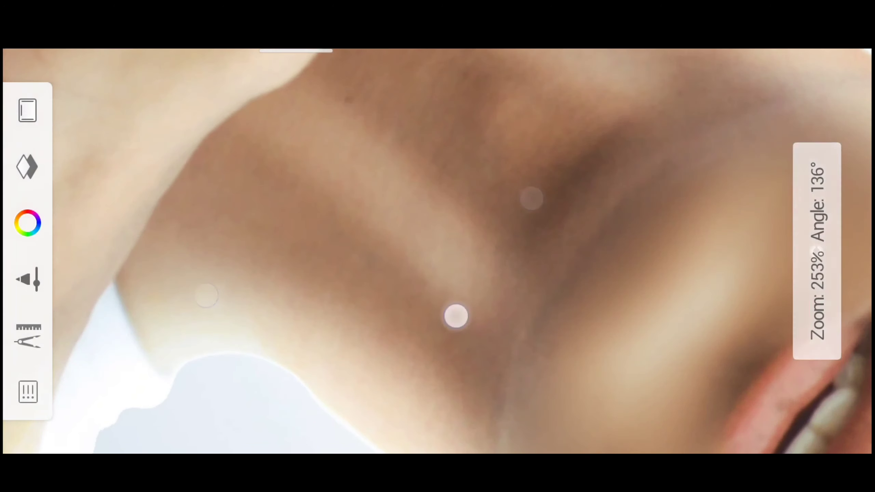
pyautogui.moveTo(478, 272); pyautogui.dragTo(385, 323)
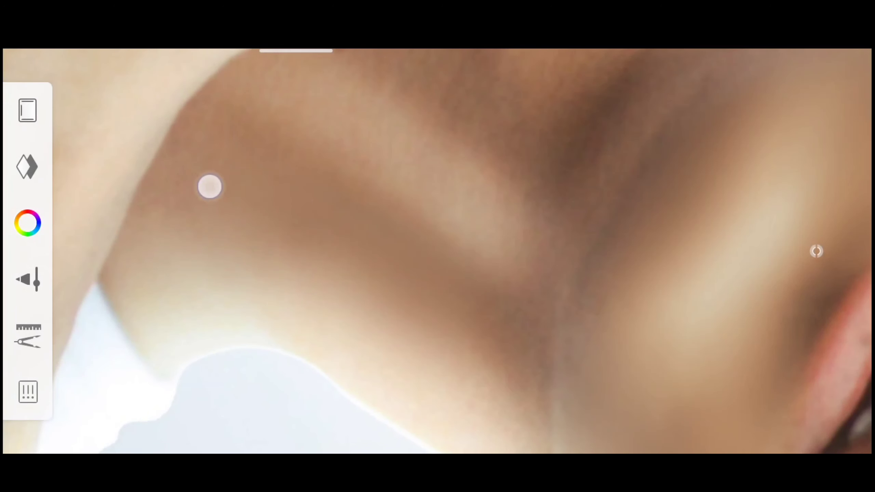
pyautogui.moveTo(456, 283); pyautogui.dragTo(394, 381)
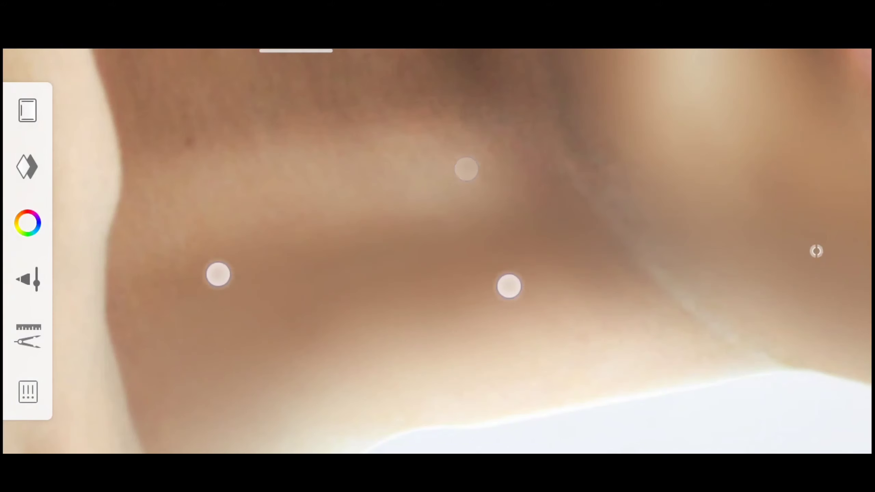
pyautogui.moveTo(507, 286); pyautogui.dragTo(357, 284)
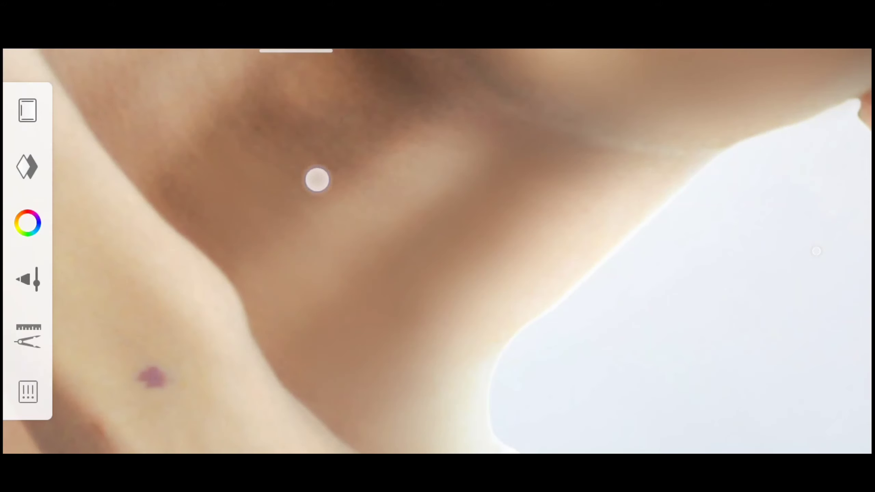
pyautogui.moveTo(388, 188); pyautogui.dragTo(397, 164)
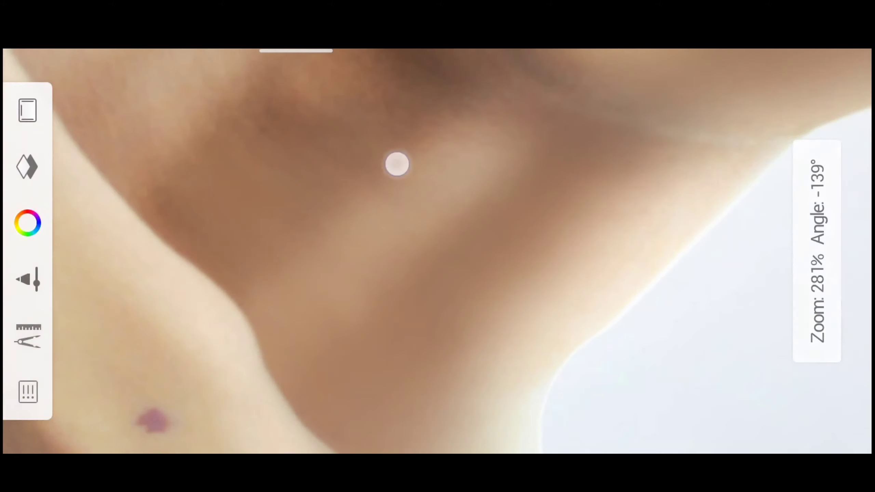
pyautogui.moveTo(349, 229); pyautogui.dragTo(264, 332)
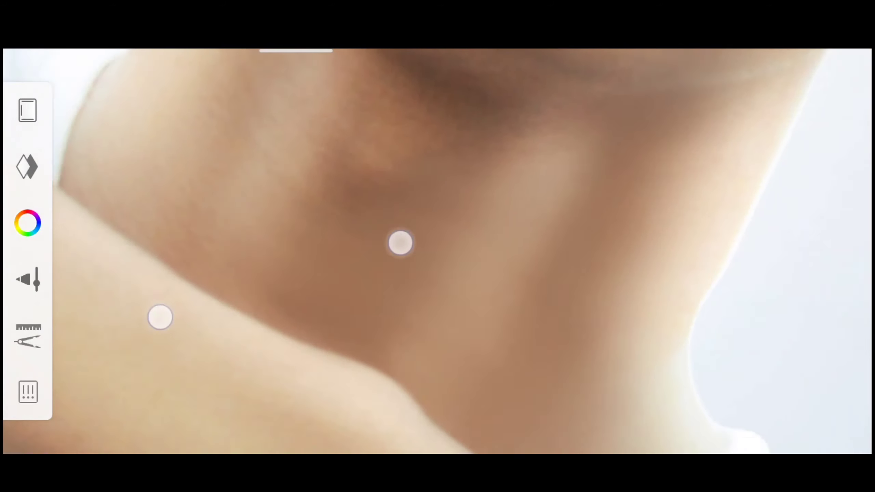
pyautogui.moveTo(400, 242)
pyautogui.mouseDown()
pyautogui.moveTo(293, 305)
pyautogui.moveTo(260, 341)
pyautogui.mouseUp()
pyautogui.moveTo(327, 256); pyautogui.dragTo(357, 187)
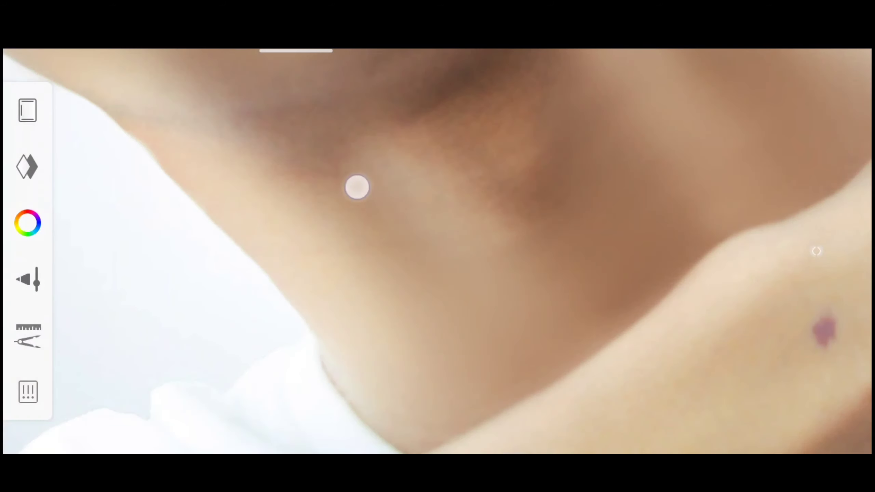
pyautogui.moveTo(376, 300)
pyautogui.mouseDown()
pyautogui.moveTo(197, 304)
pyautogui.moveTo(299, 186)
pyautogui.moveTo(517, 189)
pyautogui.moveTo(582, 244)
pyautogui.moveTo(455, 184)
pyautogui.mouseUp()
pyautogui.moveTo(359, 185)
pyautogui.mouseDown()
pyautogui.moveTo(193, 266)
pyautogui.moveTo(407, 164)
pyautogui.mouseUp()
pyautogui.moveTo(322, 162)
pyautogui.mouseDown()
pyautogui.moveTo(525, 261)
pyautogui.moveTo(342, 299)
pyautogui.moveTo(207, 246)
pyautogui.moveTo(366, 301)
pyautogui.moveTo(355, 240)
pyautogui.moveTo(367, 157)
pyautogui.moveTo(469, 219)
pyautogui.moveTo(482, 332)
pyautogui.moveTo(371, 215)
pyautogui.moveTo(426, 307)
pyautogui.moveTo(473, 290)
pyautogui.moveTo(410, 334)
pyautogui.moveTo(463, 324)
pyautogui.moveTo(494, 199)
pyautogui.moveTo(375, 221)
pyautogui.moveTo(455, 246)
pyautogui.moveTo(513, 318)
pyautogui.moveTo(527, 259)
pyautogui.mouseUp()
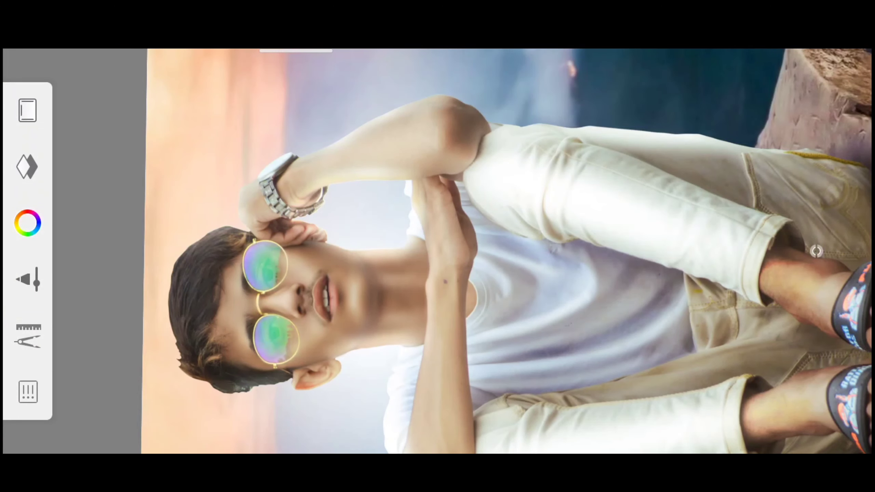
pyautogui.moveTo(815, 250)
pyautogui.mouseDown()
pyautogui.moveTo(660, 289)
pyautogui.moveTo(664, 338)
pyautogui.moveTo(523, 301)
pyautogui.moveTo(669, 283)
pyautogui.mouseUp()
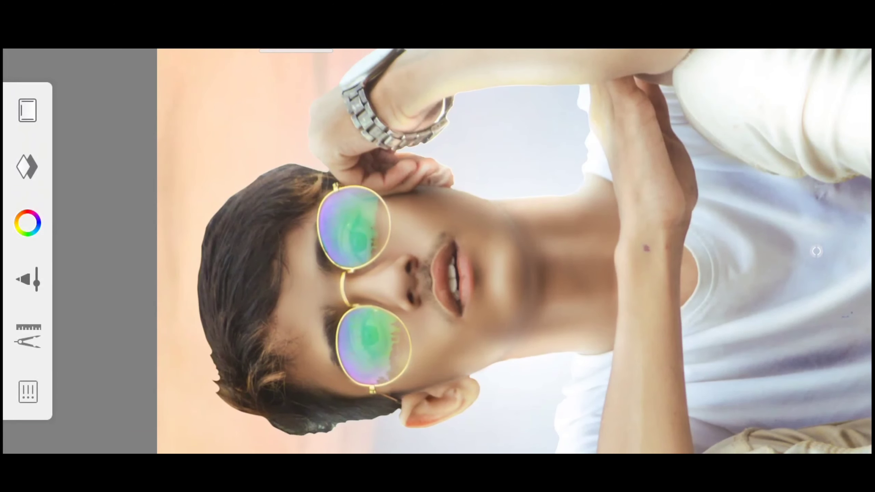
pyautogui.moveTo(613, 288); pyautogui.dragTo(578, 298)
pyautogui.moveTo(693, 331); pyautogui.dragTo(634, 306)
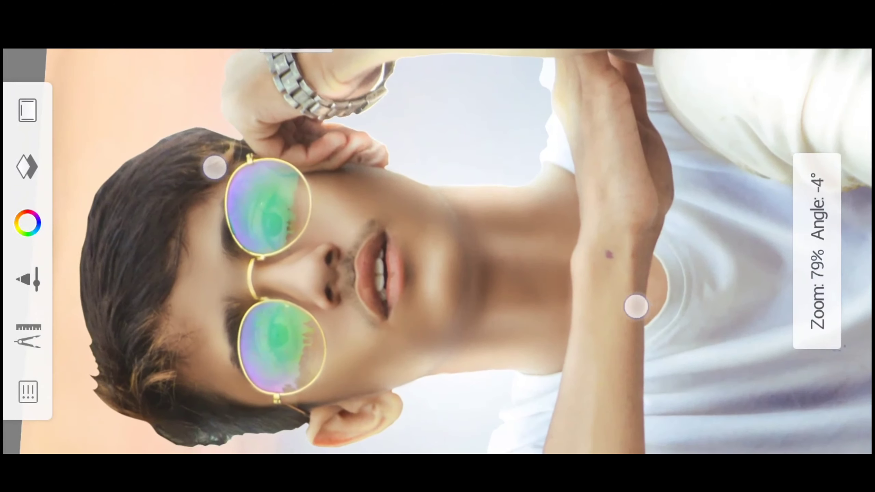